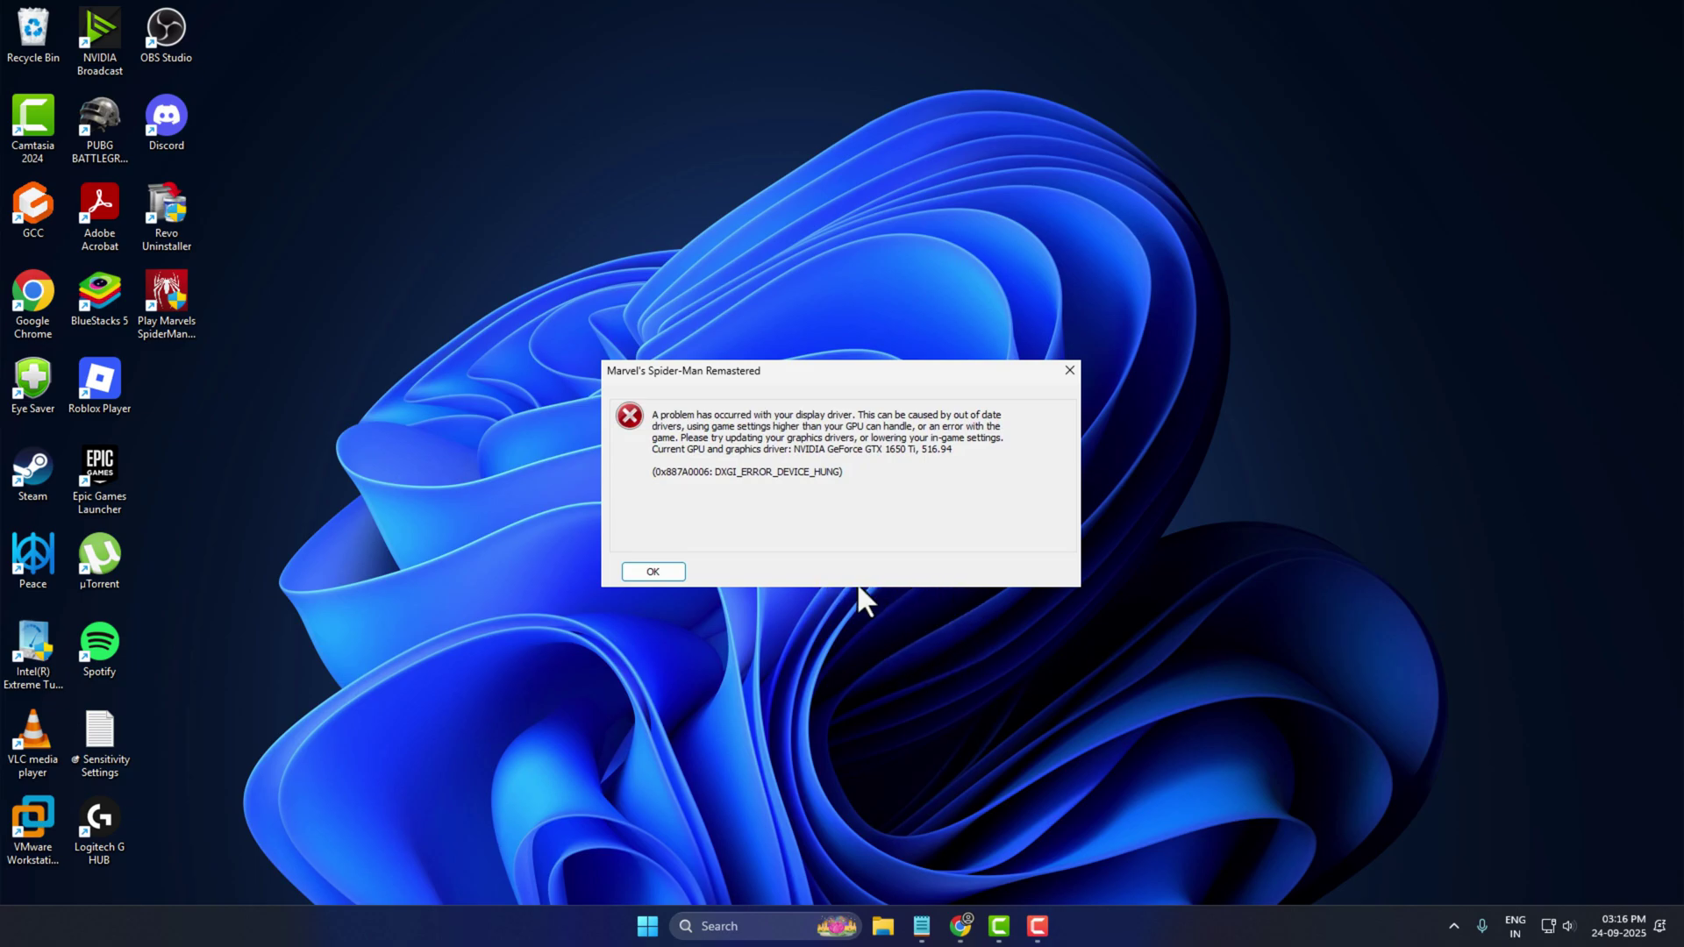
Dismiss the display driver error and check the installed graphics card under Display adapters in Device Manager.
{"action": "key", "text": "Return"}
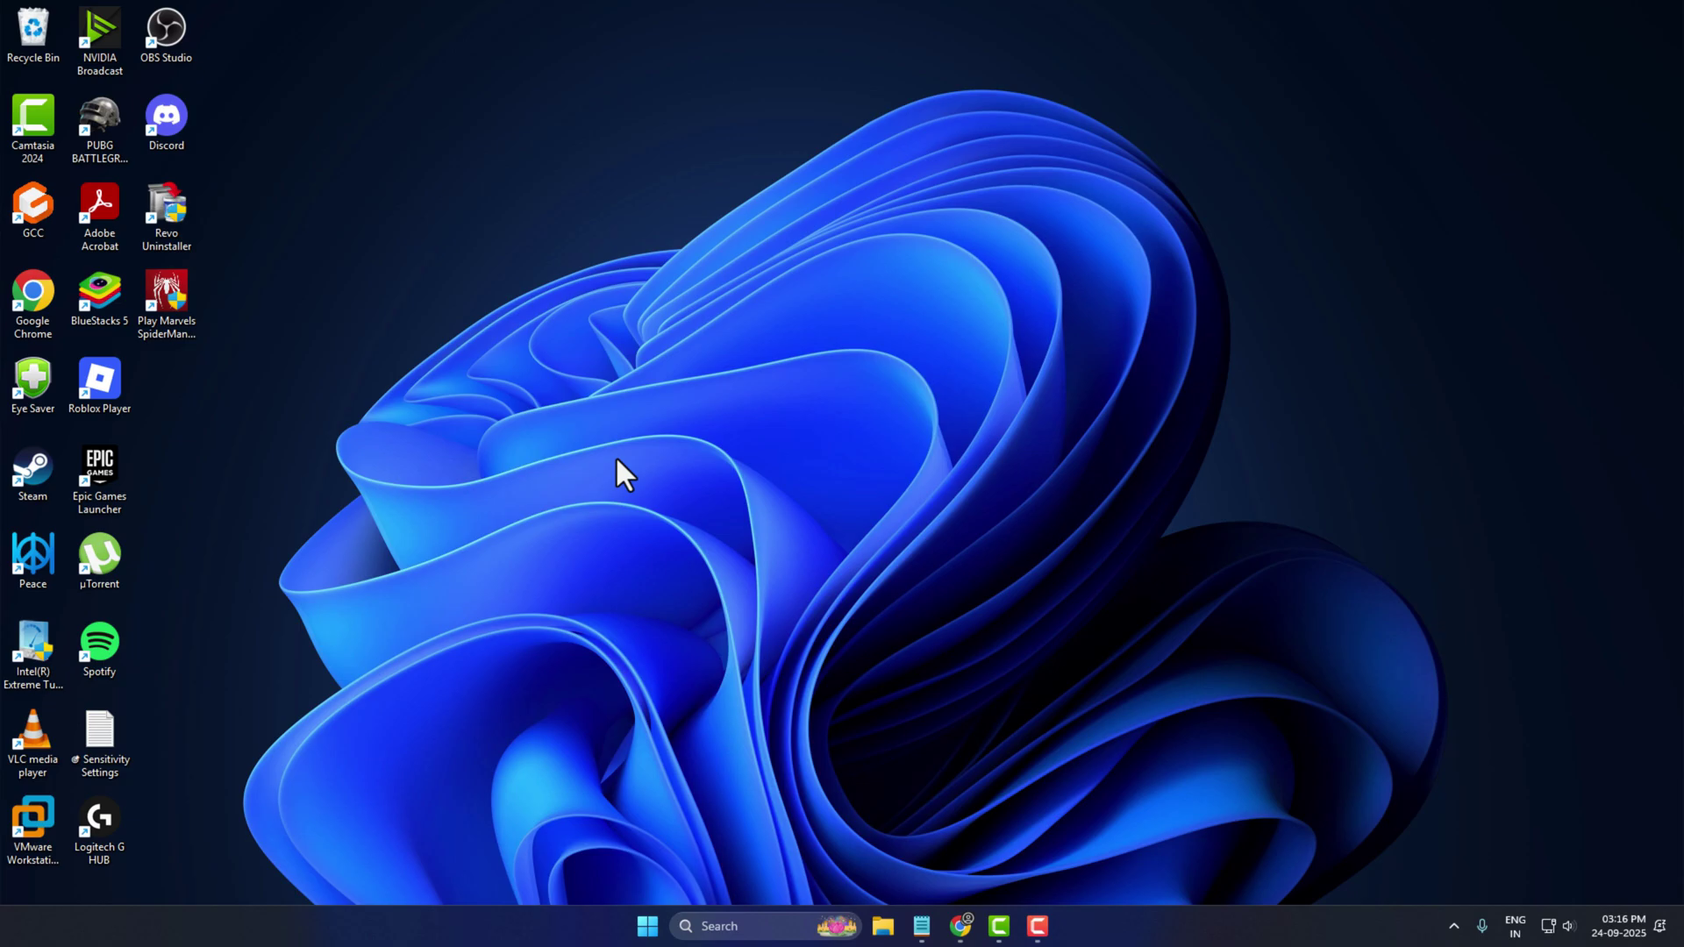
{"action": "left_click", "coordinate": [798, 923]}
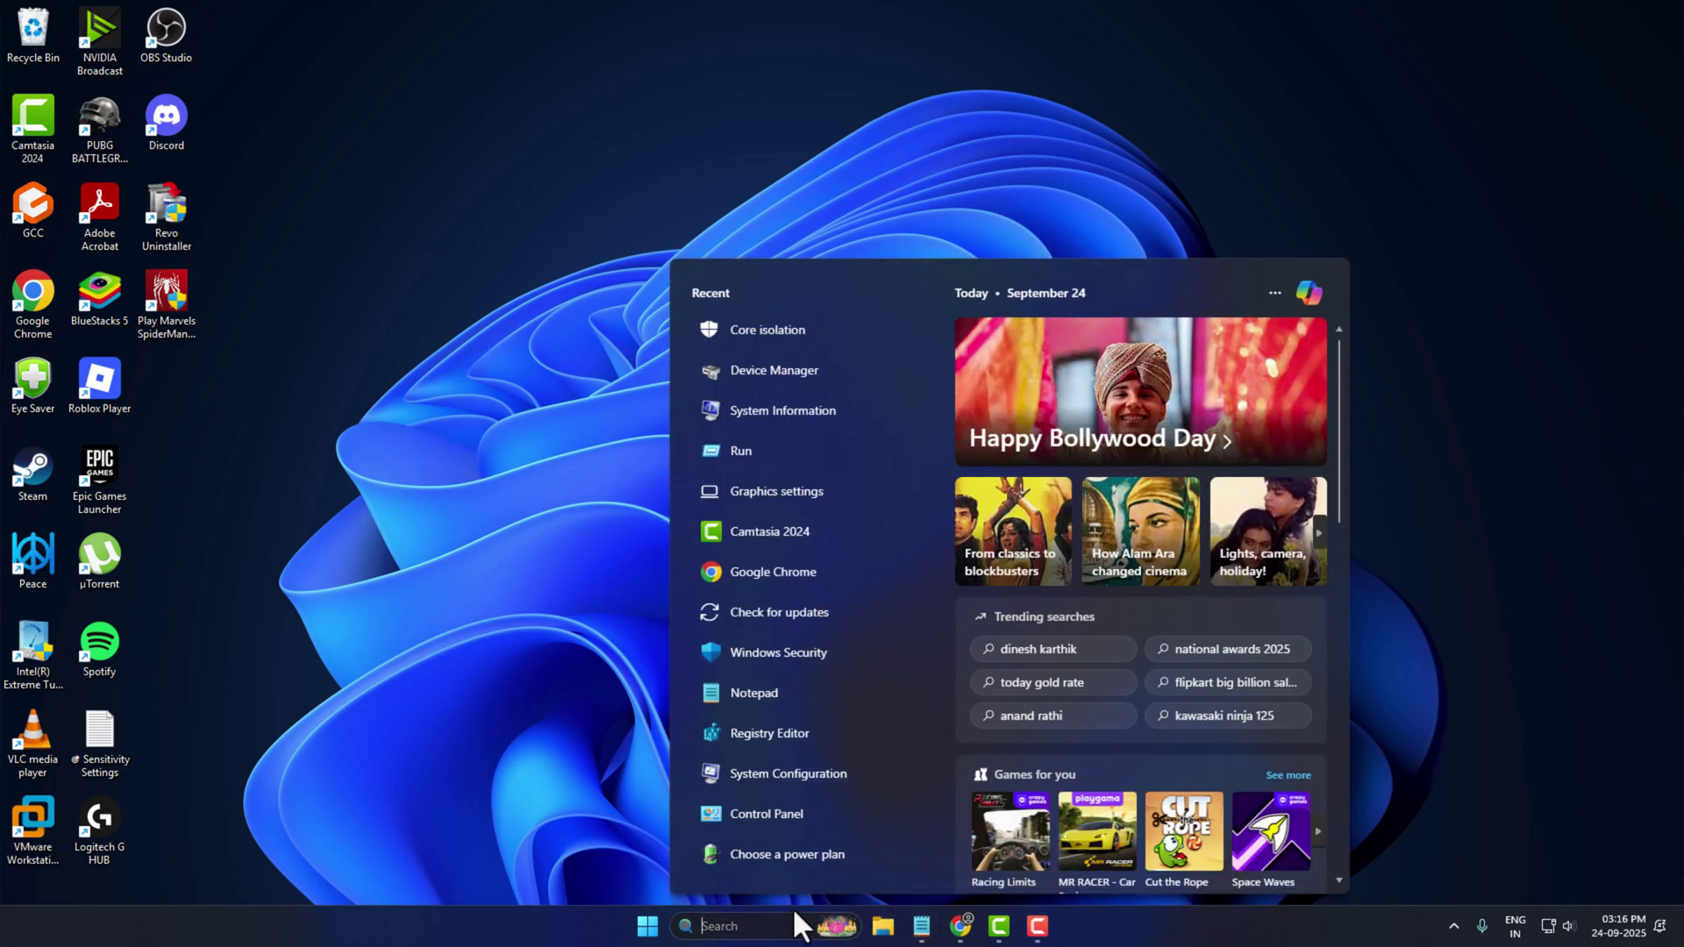
{"action": "type", "text": "dev"}
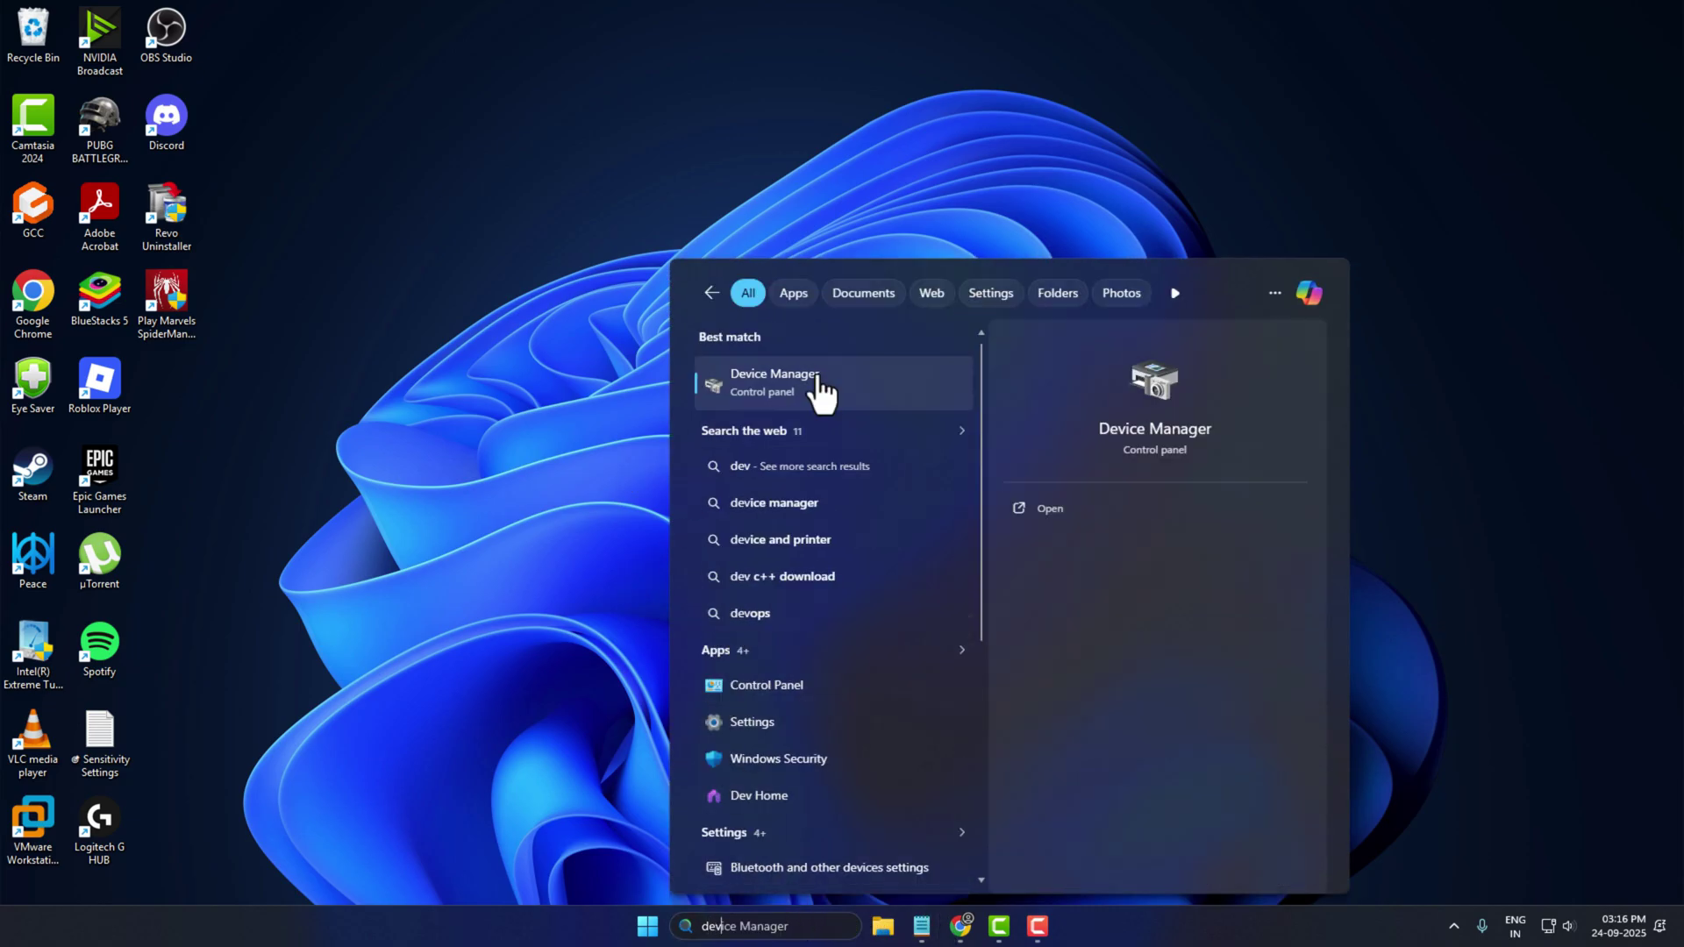
{"action": "left_click", "coordinate": [812, 387]}
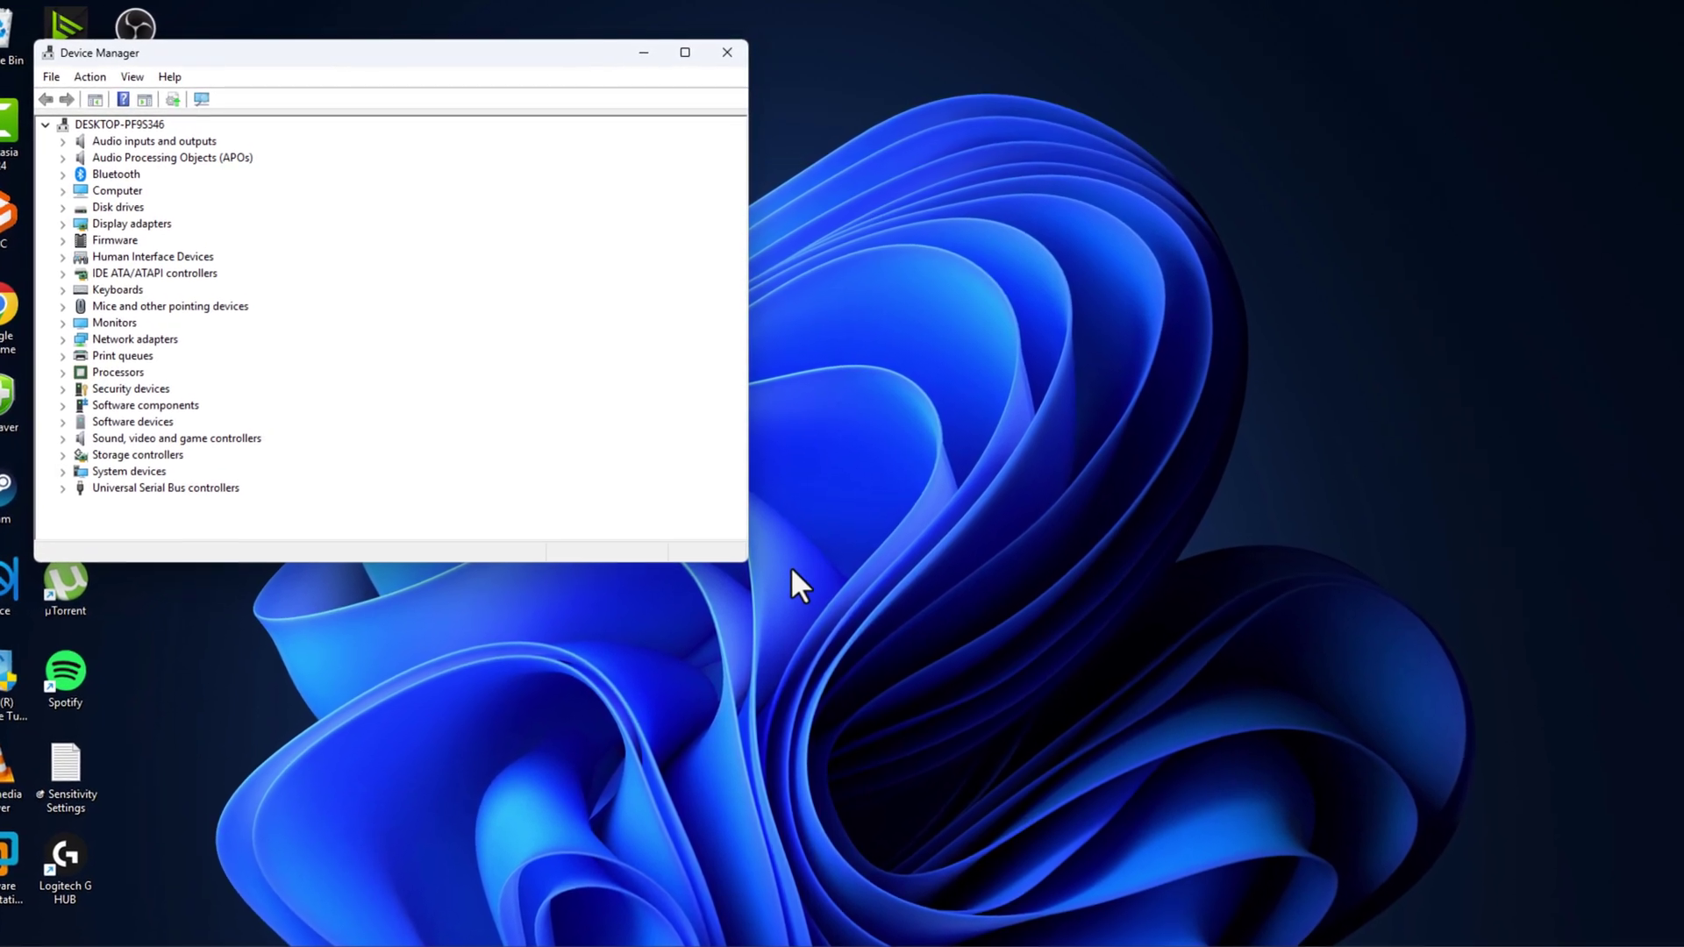
{"action": "left_click", "coordinate": [89, 216]}
{"action": "left_click", "coordinate": [123, 257]}
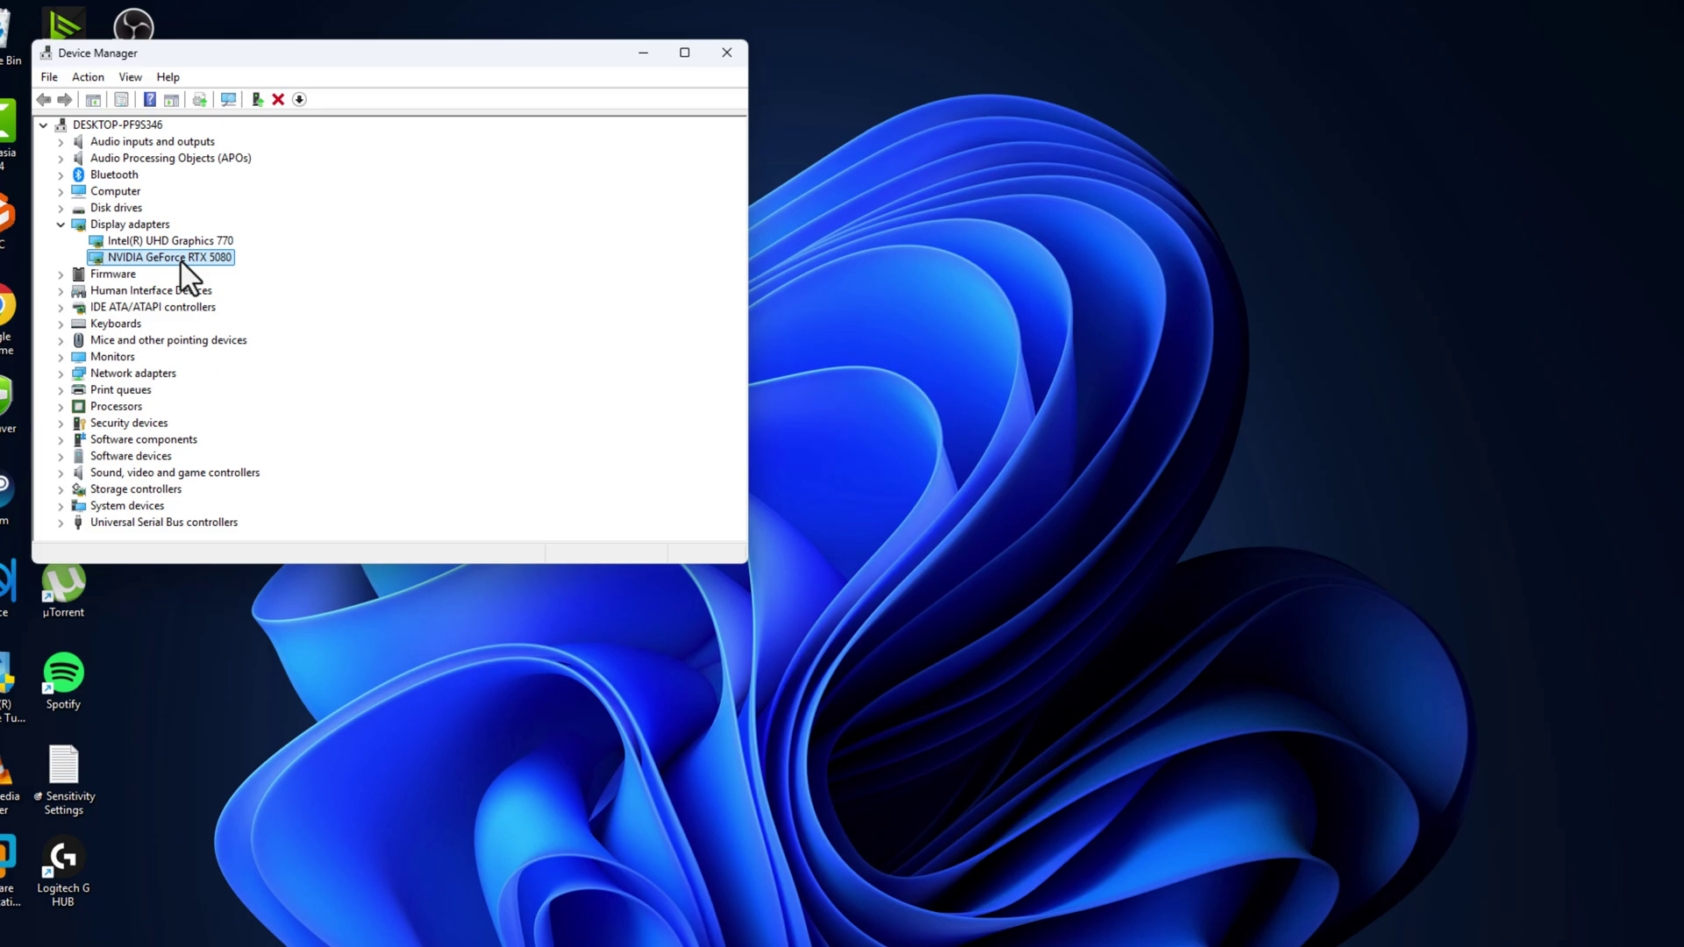
Switch to Chrome, search for "nvidia graphics driver" and open NVIDIA's official driver download page.
{"action": "left_click", "coordinate": [911, 942]}
{"action": "left_click_drag", "start_coordinate": [509, 38], "coordinate": [750, 118]}
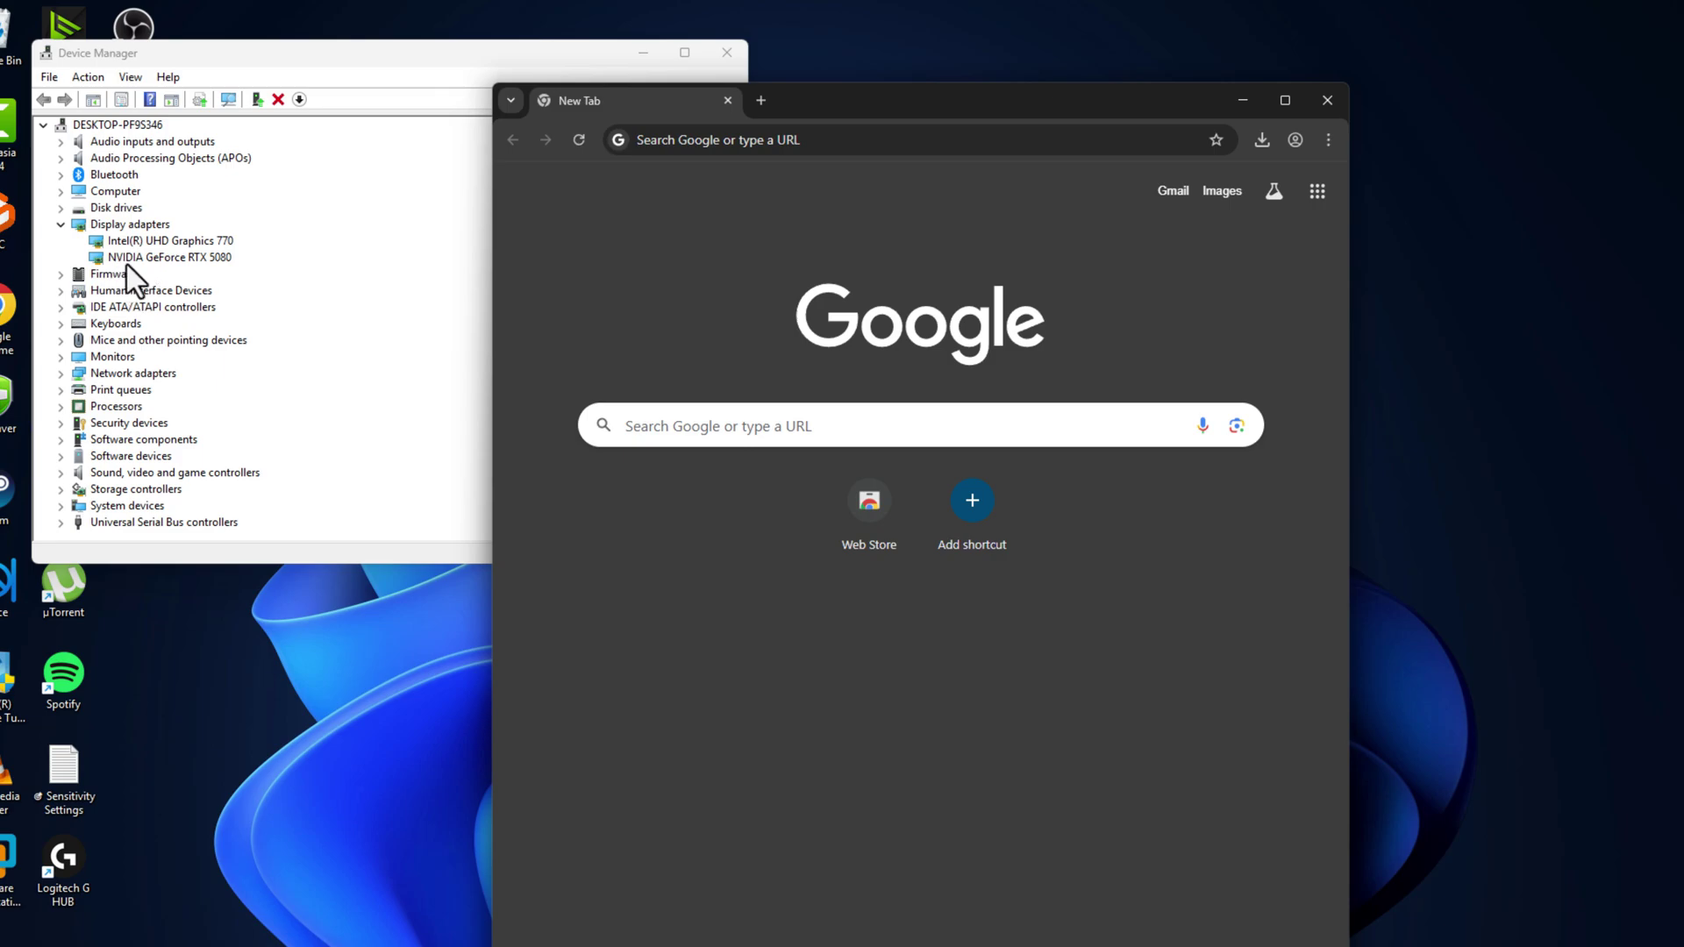
{"action": "left_click", "coordinate": [702, 139]}
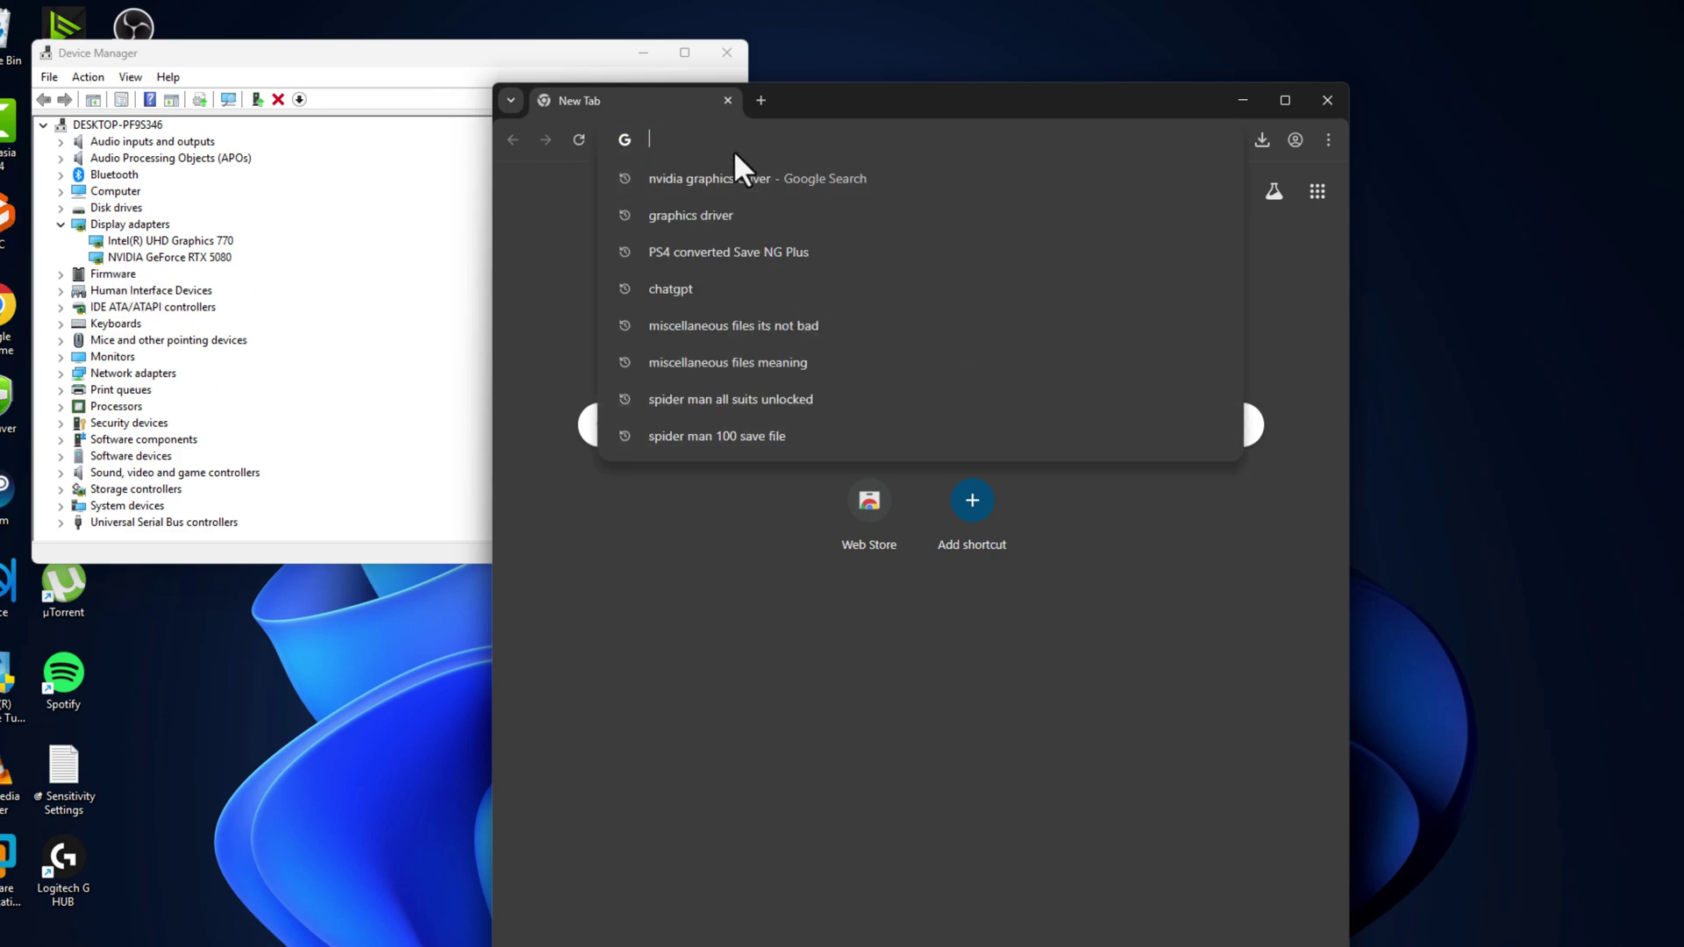
{"action": "key", "text": "Down"}
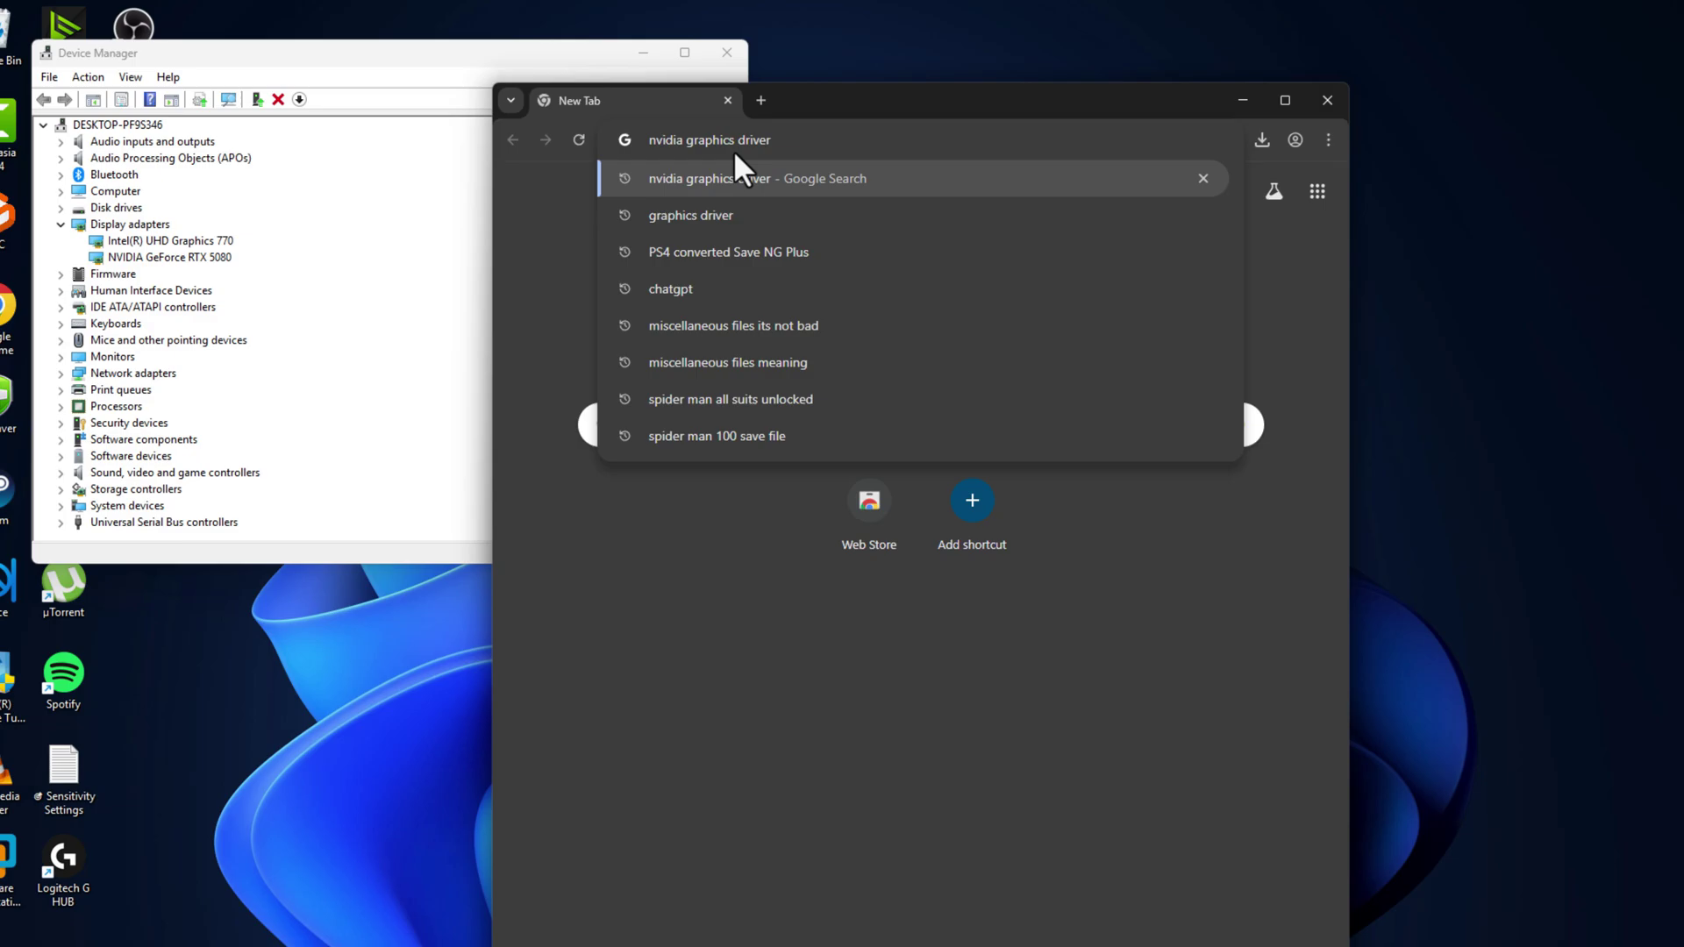
{"action": "key", "text": "Return"}
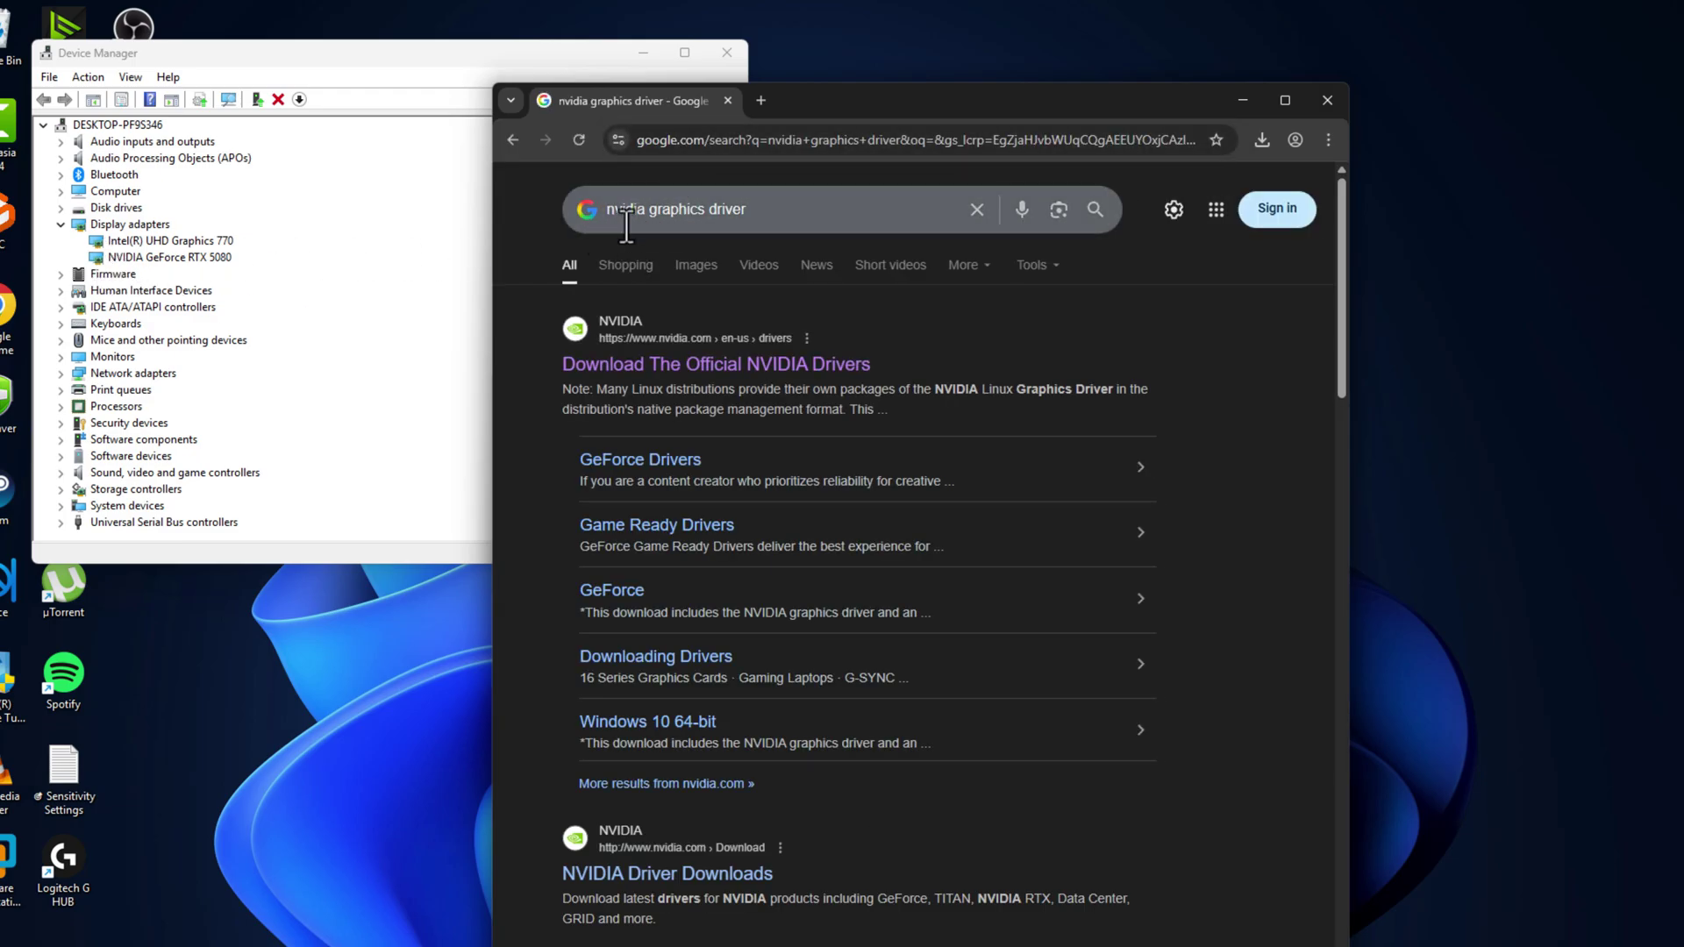
{"action": "left_click", "coordinate": [647, 373]}
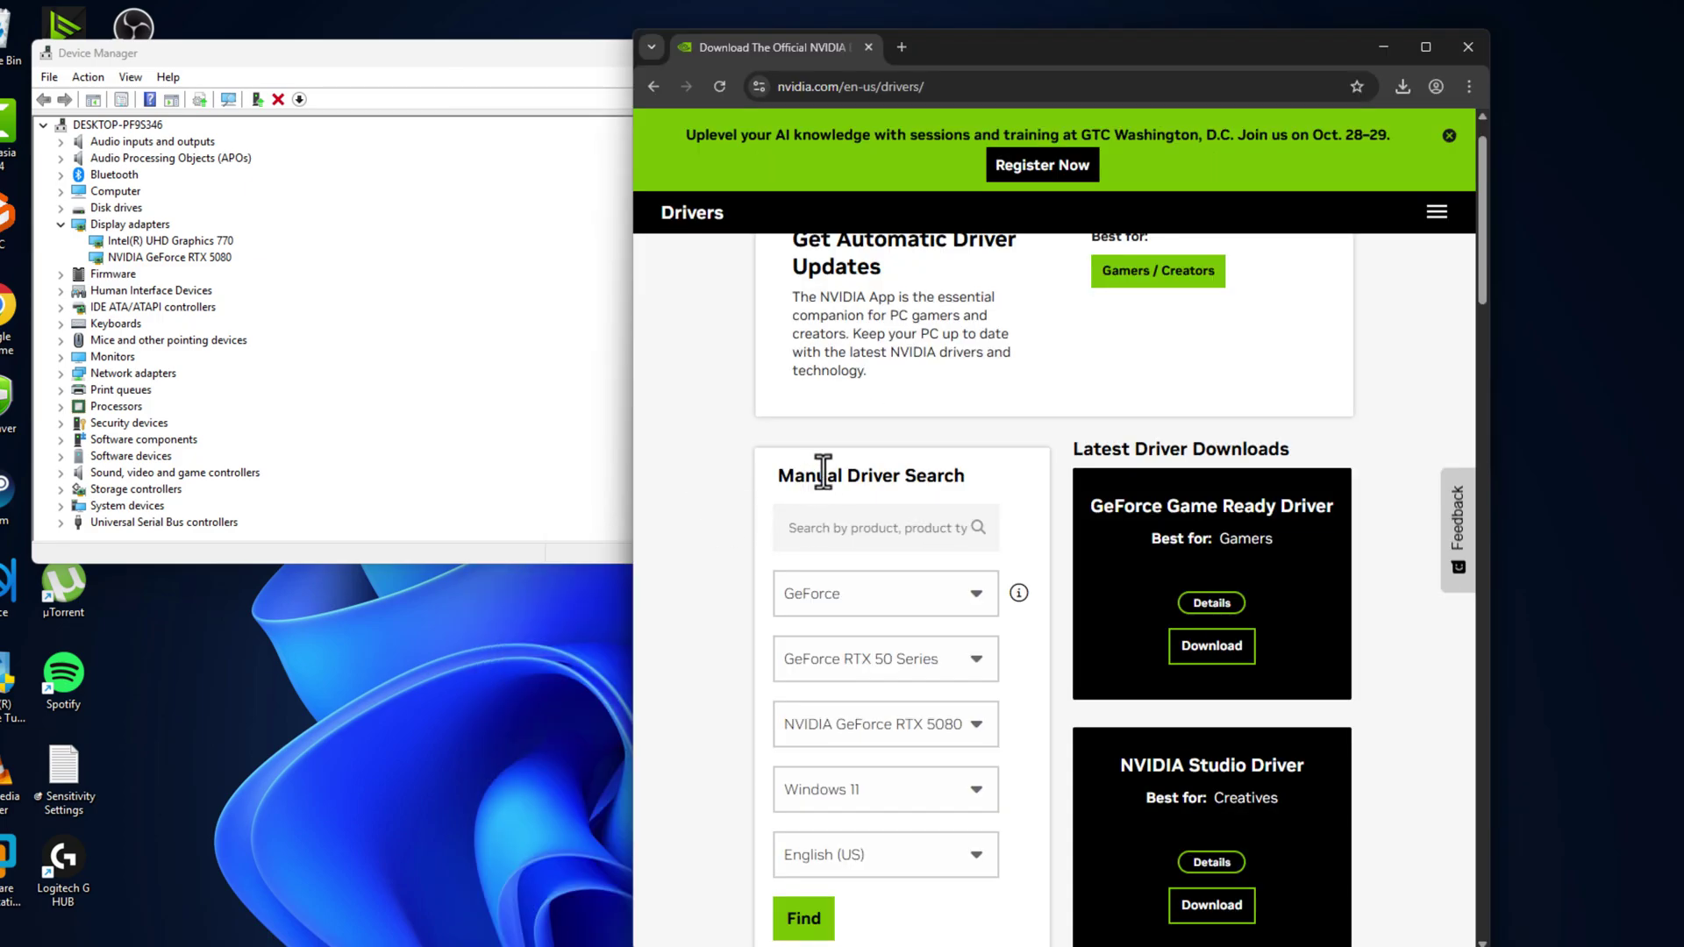
Search manually for "rtx 5080 windows 11" drivers, choose the desktop GeForce RTX 5080 Windows 11 suggestion and find its drivers.
{"action": "left_click_drag", "start_coordinate": [780, 478], "coordinate": [952, 478]}
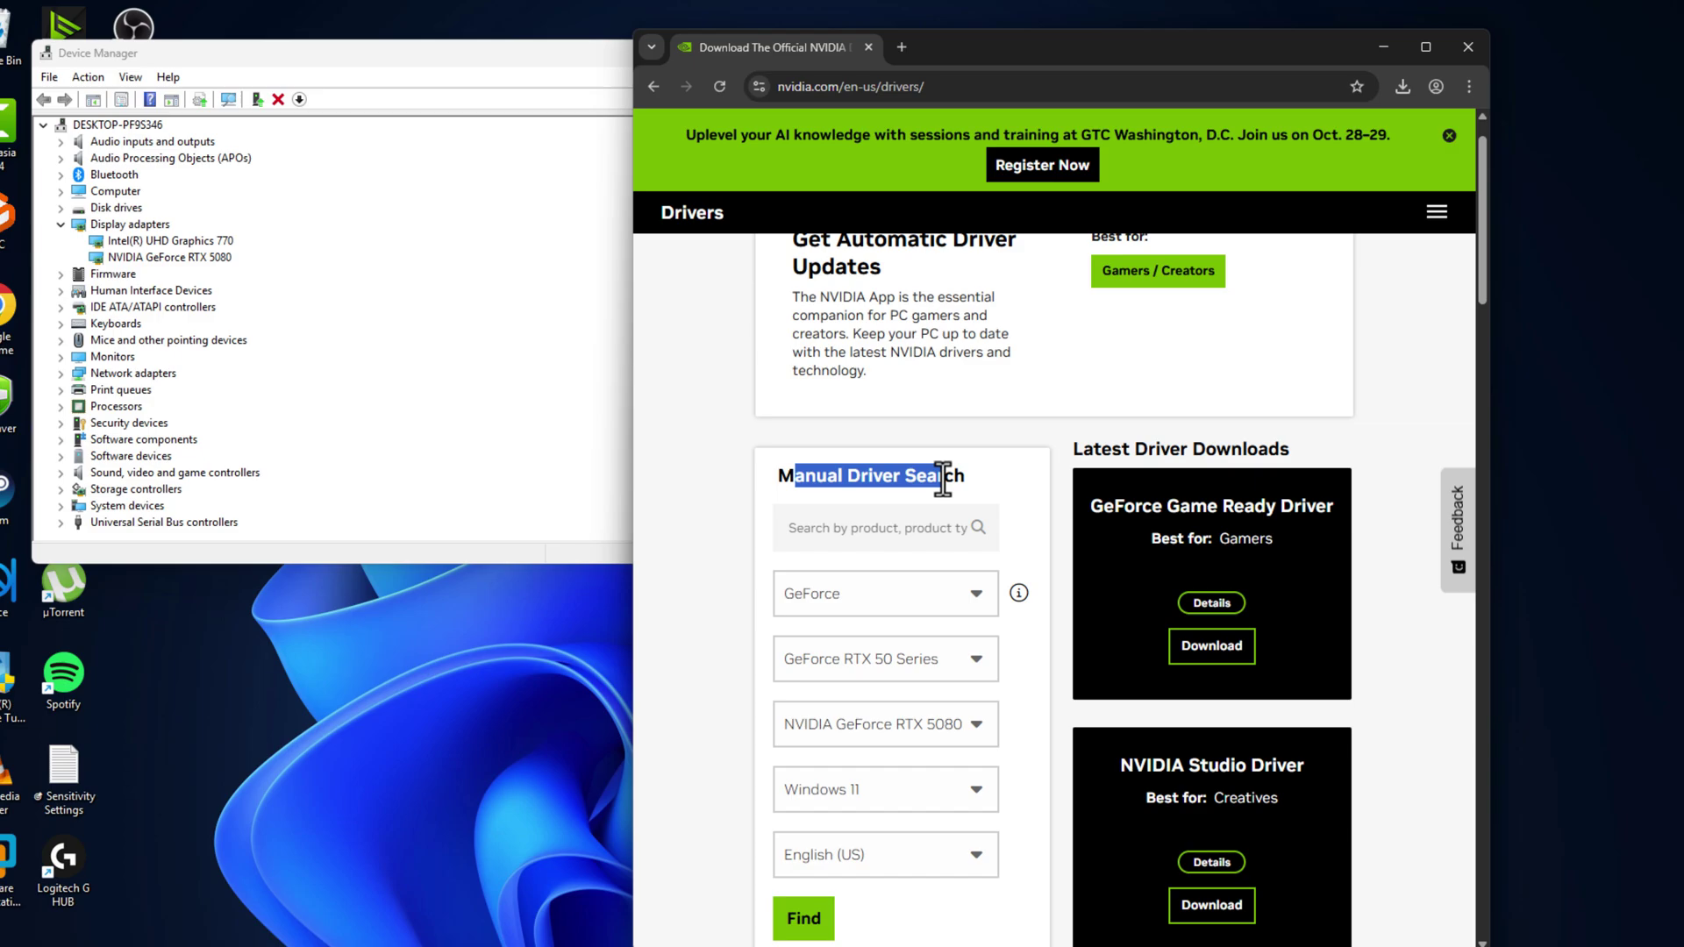
{"action": "left_click", "coordinate": [869, 542]}
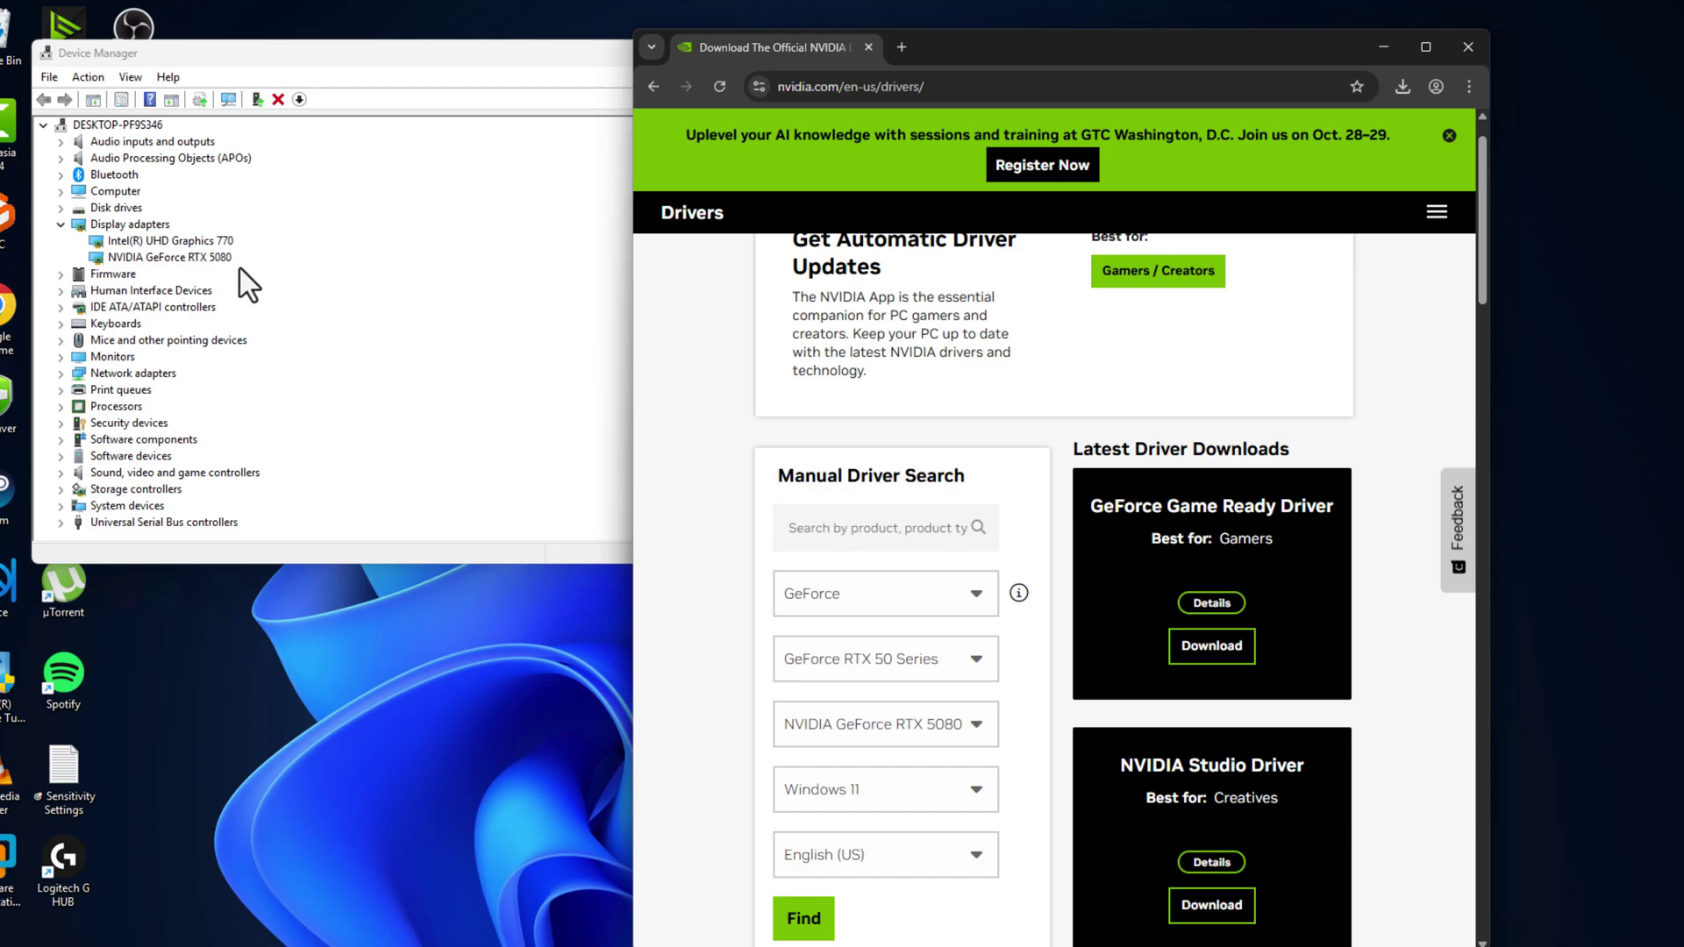
{"action": "type", "text": "rtx 508"}
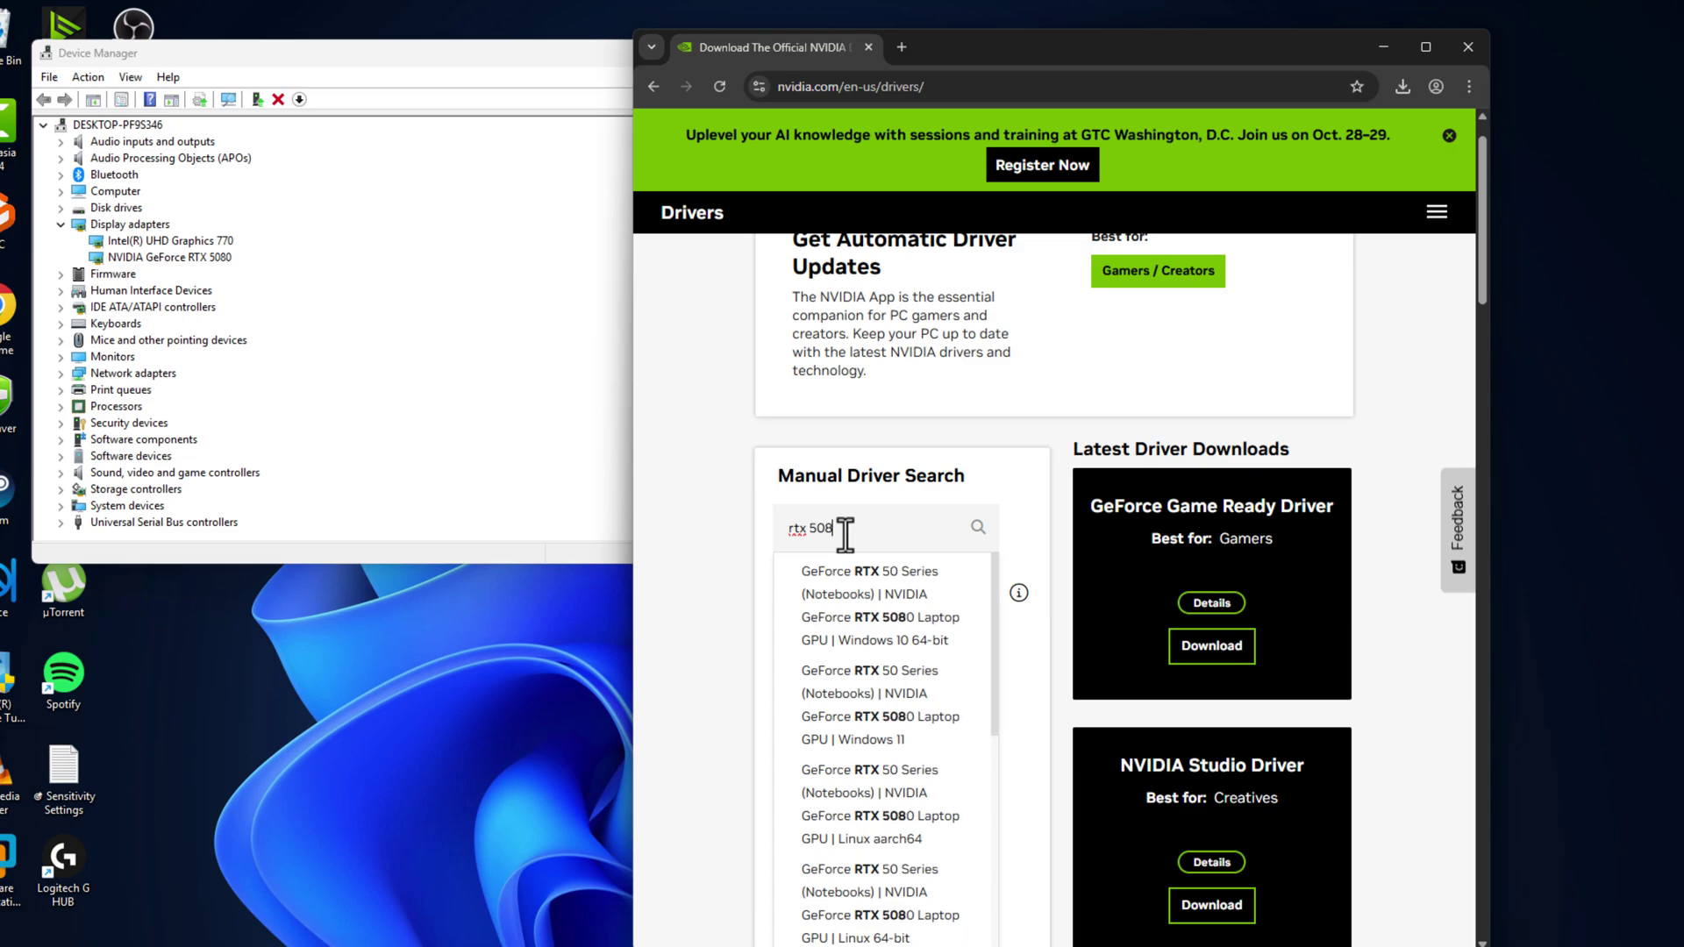
{"action": "type", "text": "0 wi"}
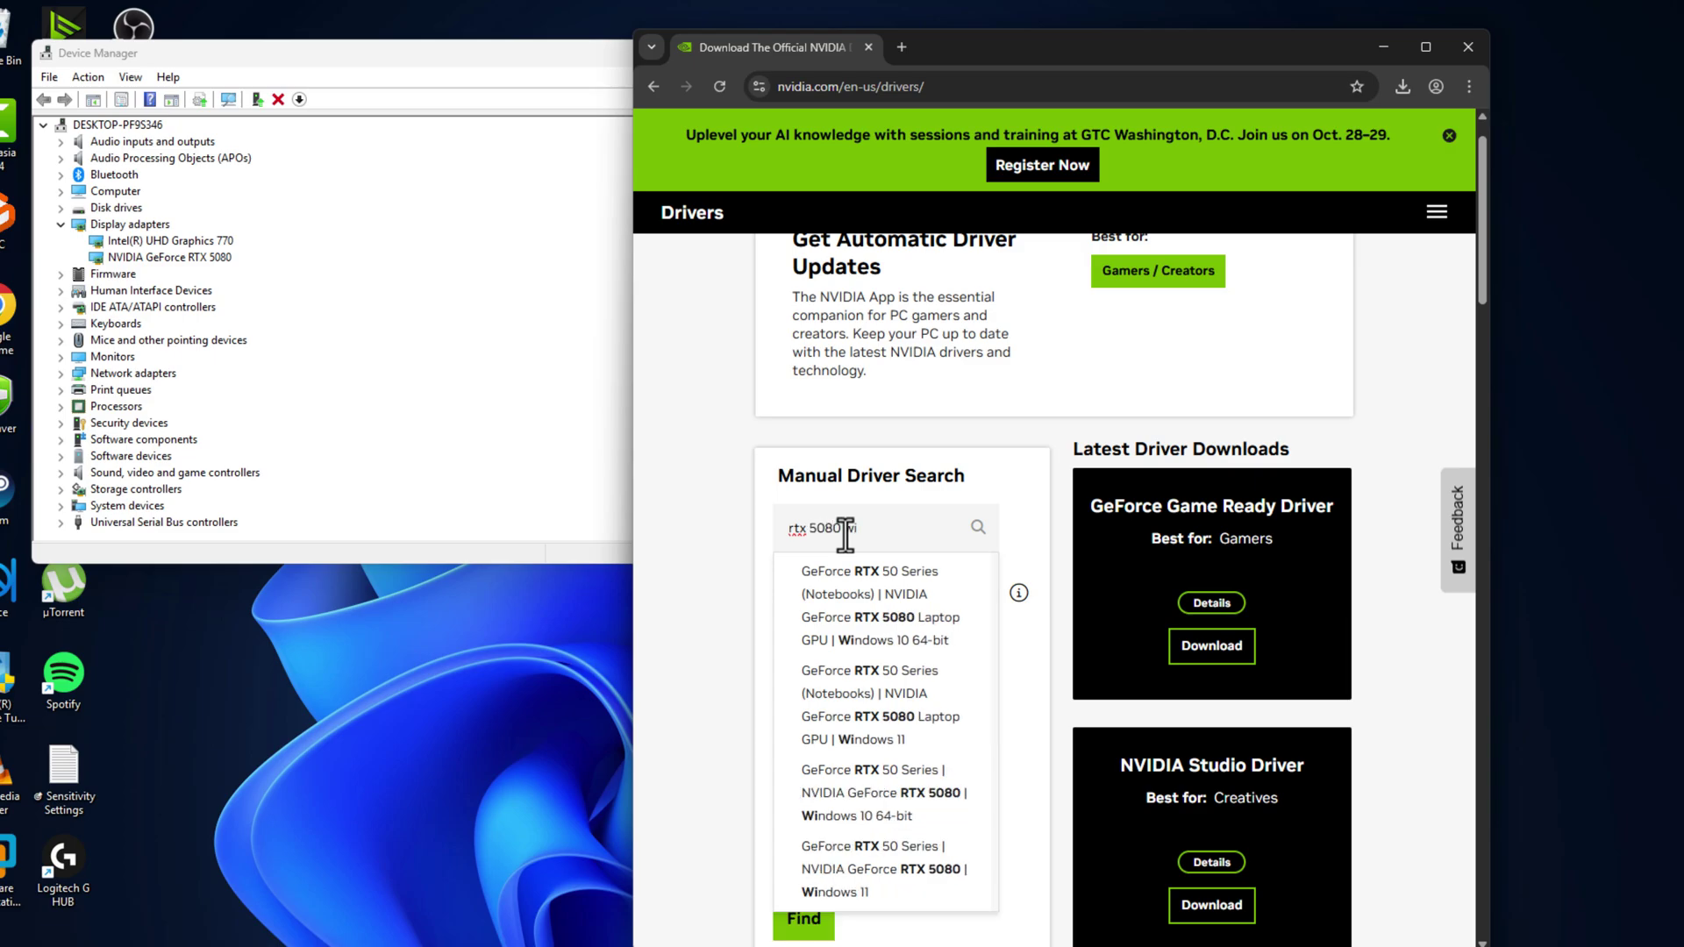
{"action": "type", "text": "dn"}
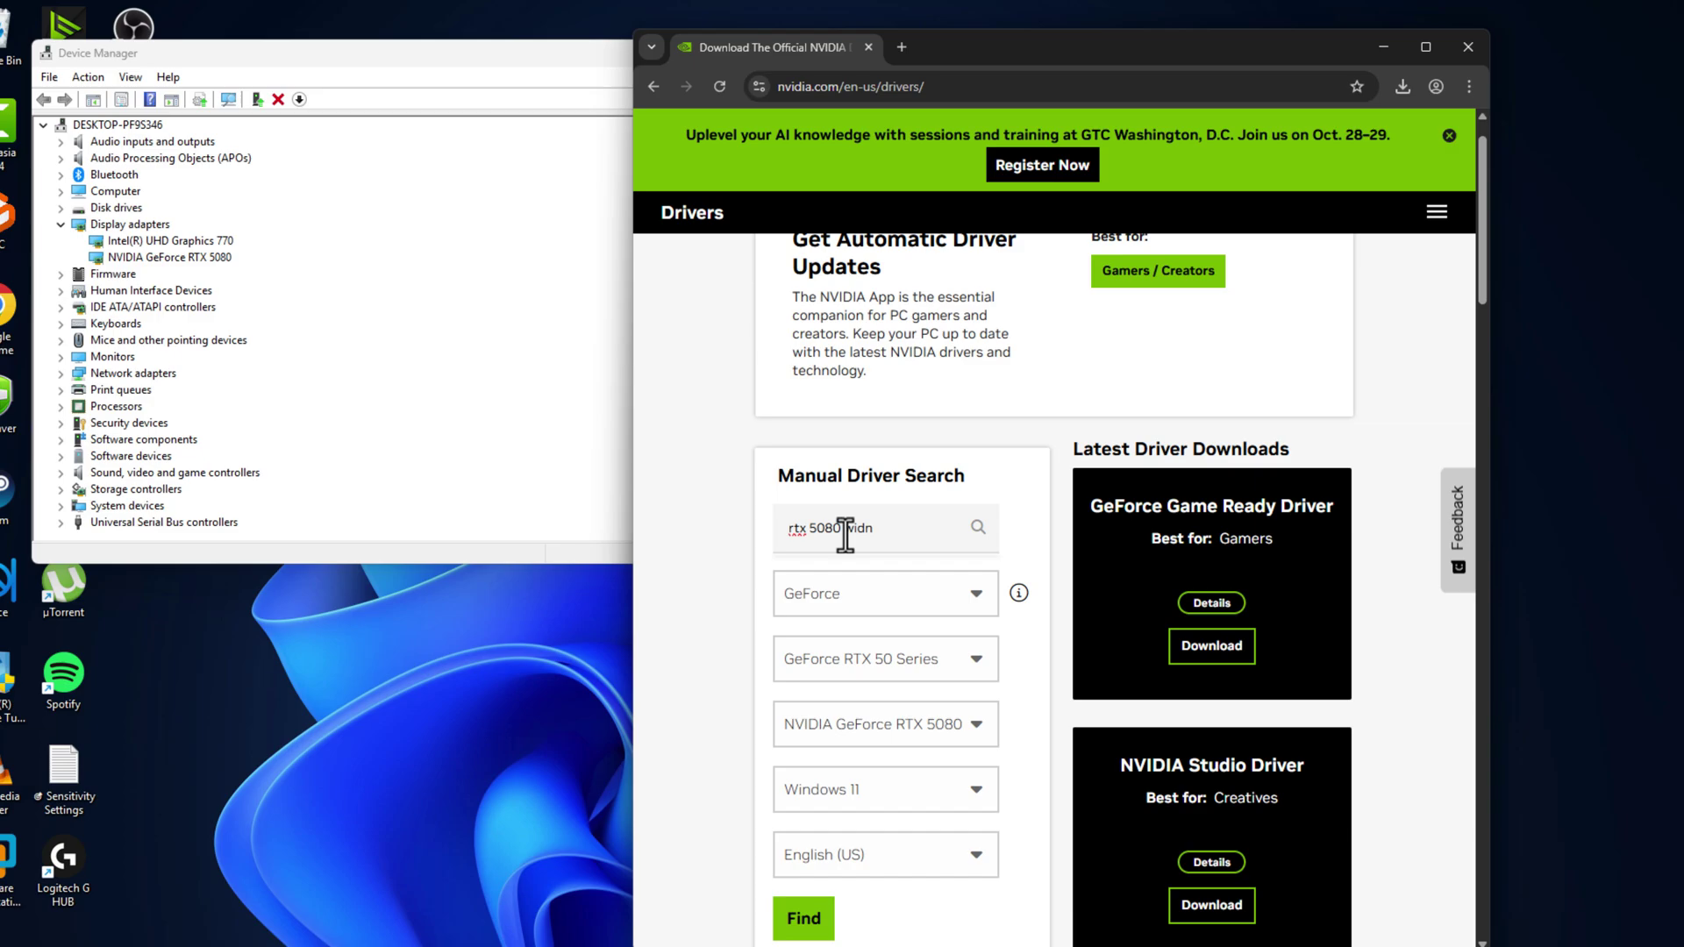
{"action": "key", "text": "BackSpace"}
{"action": "key", "text": "BackSpace"}
{"action": "type", "text": "nd"}
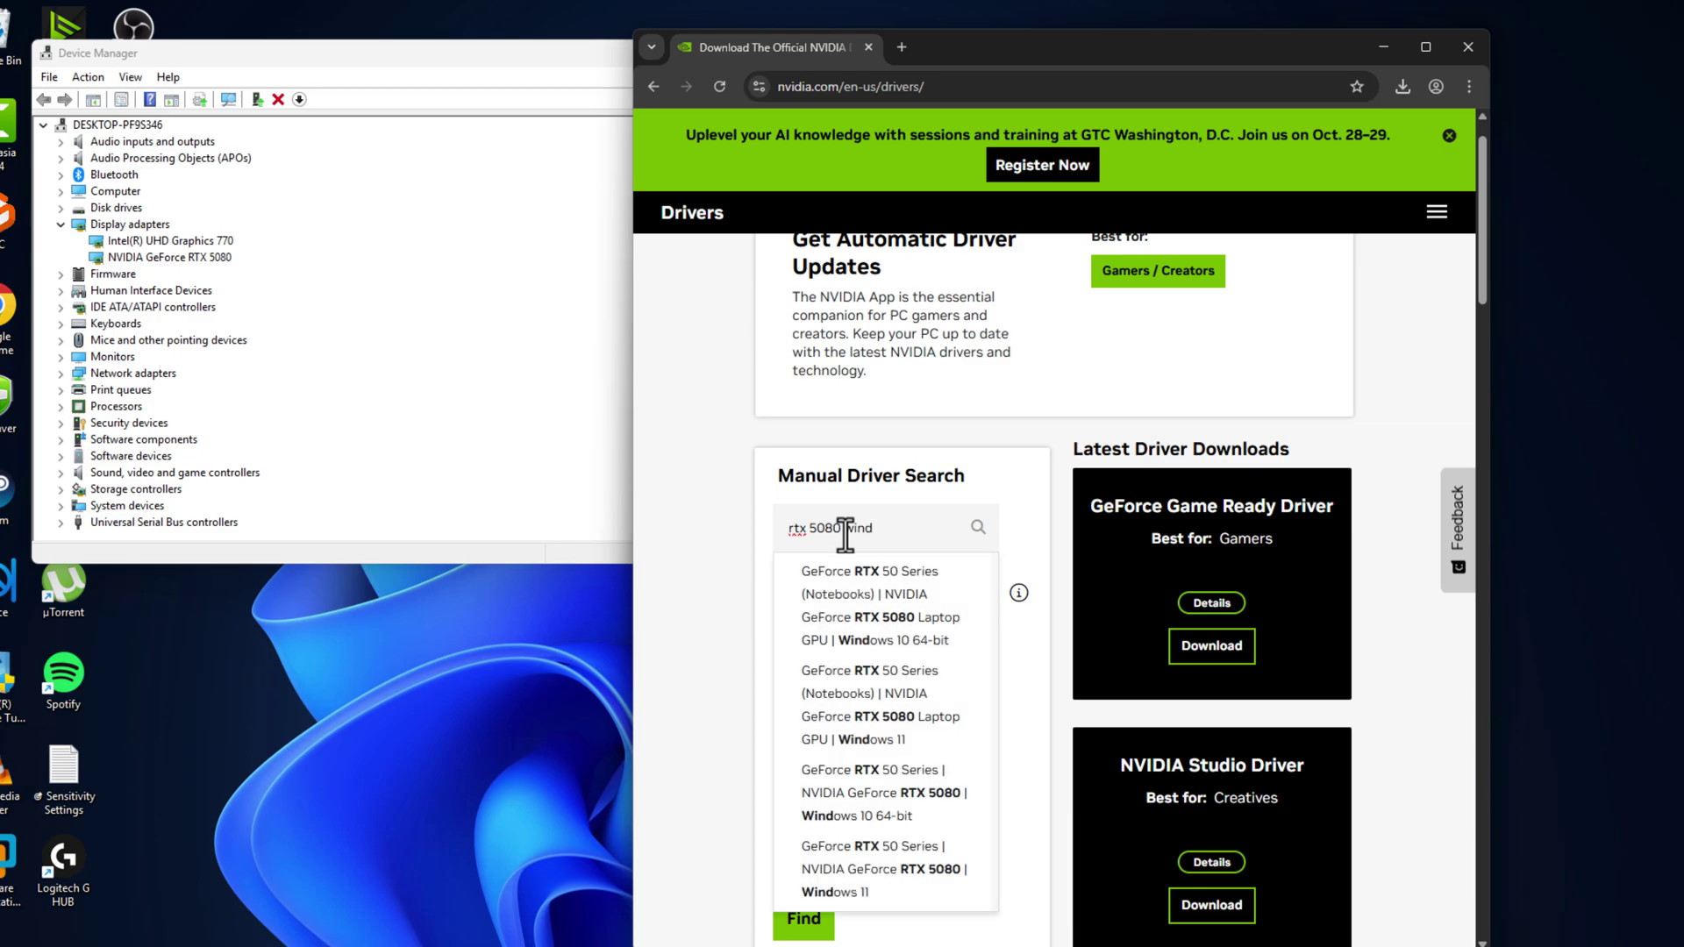
{"action": "type", "text": "ows 11"}
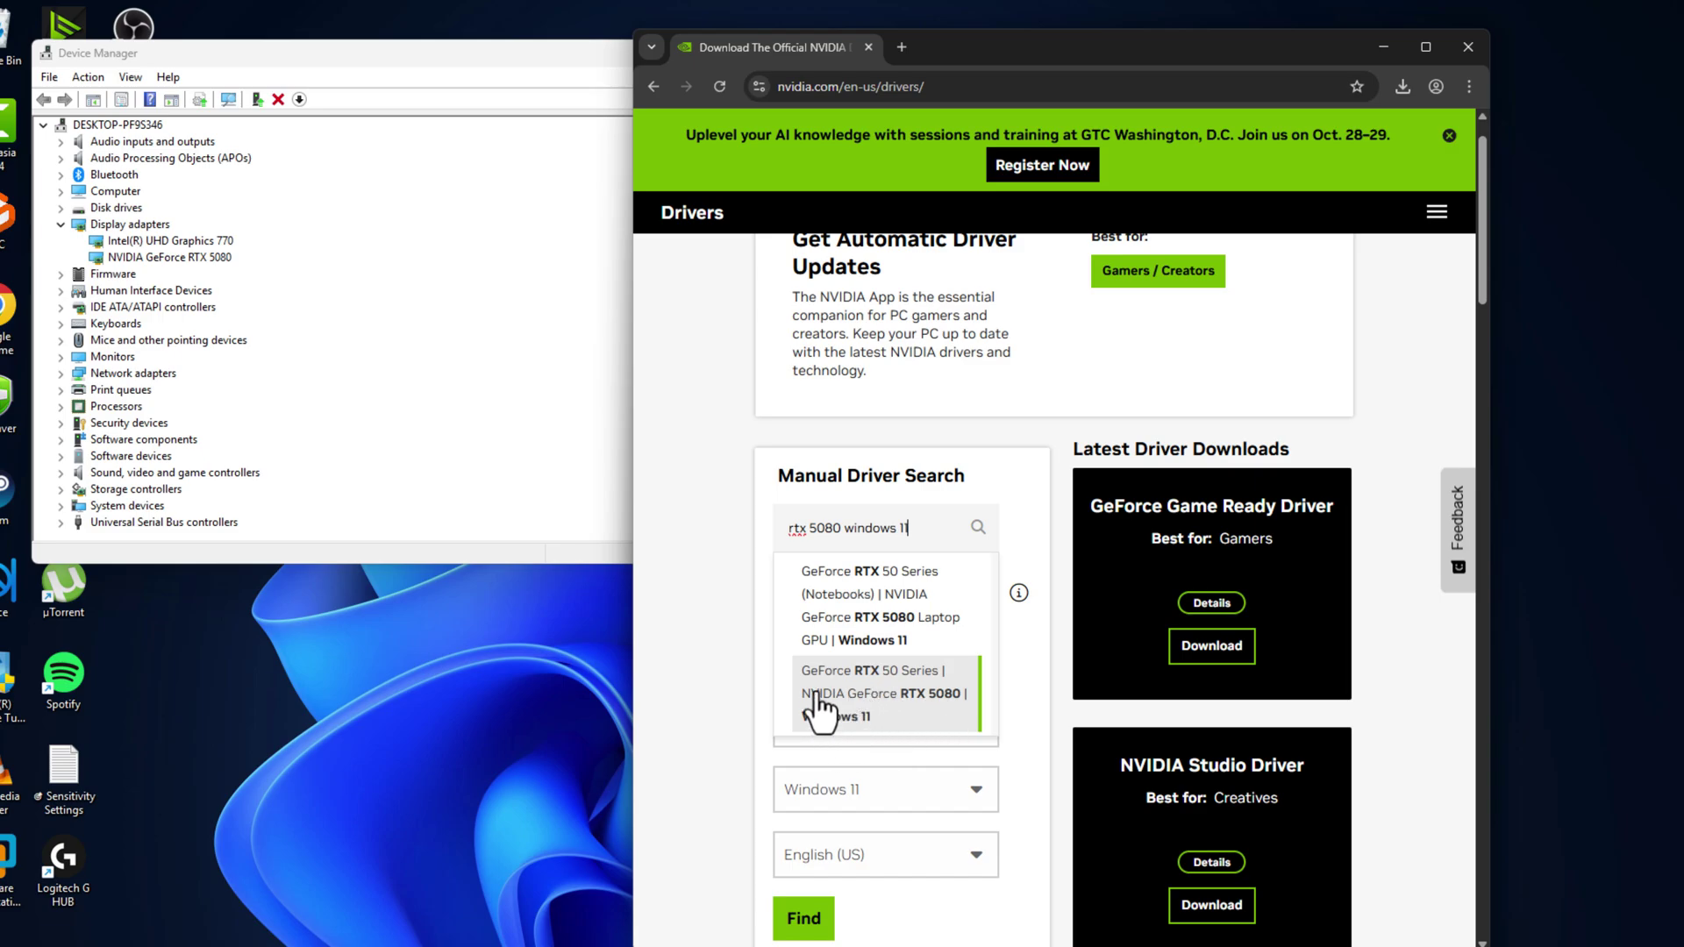
{"action": "left_click", "coordinate": [903, 717]}
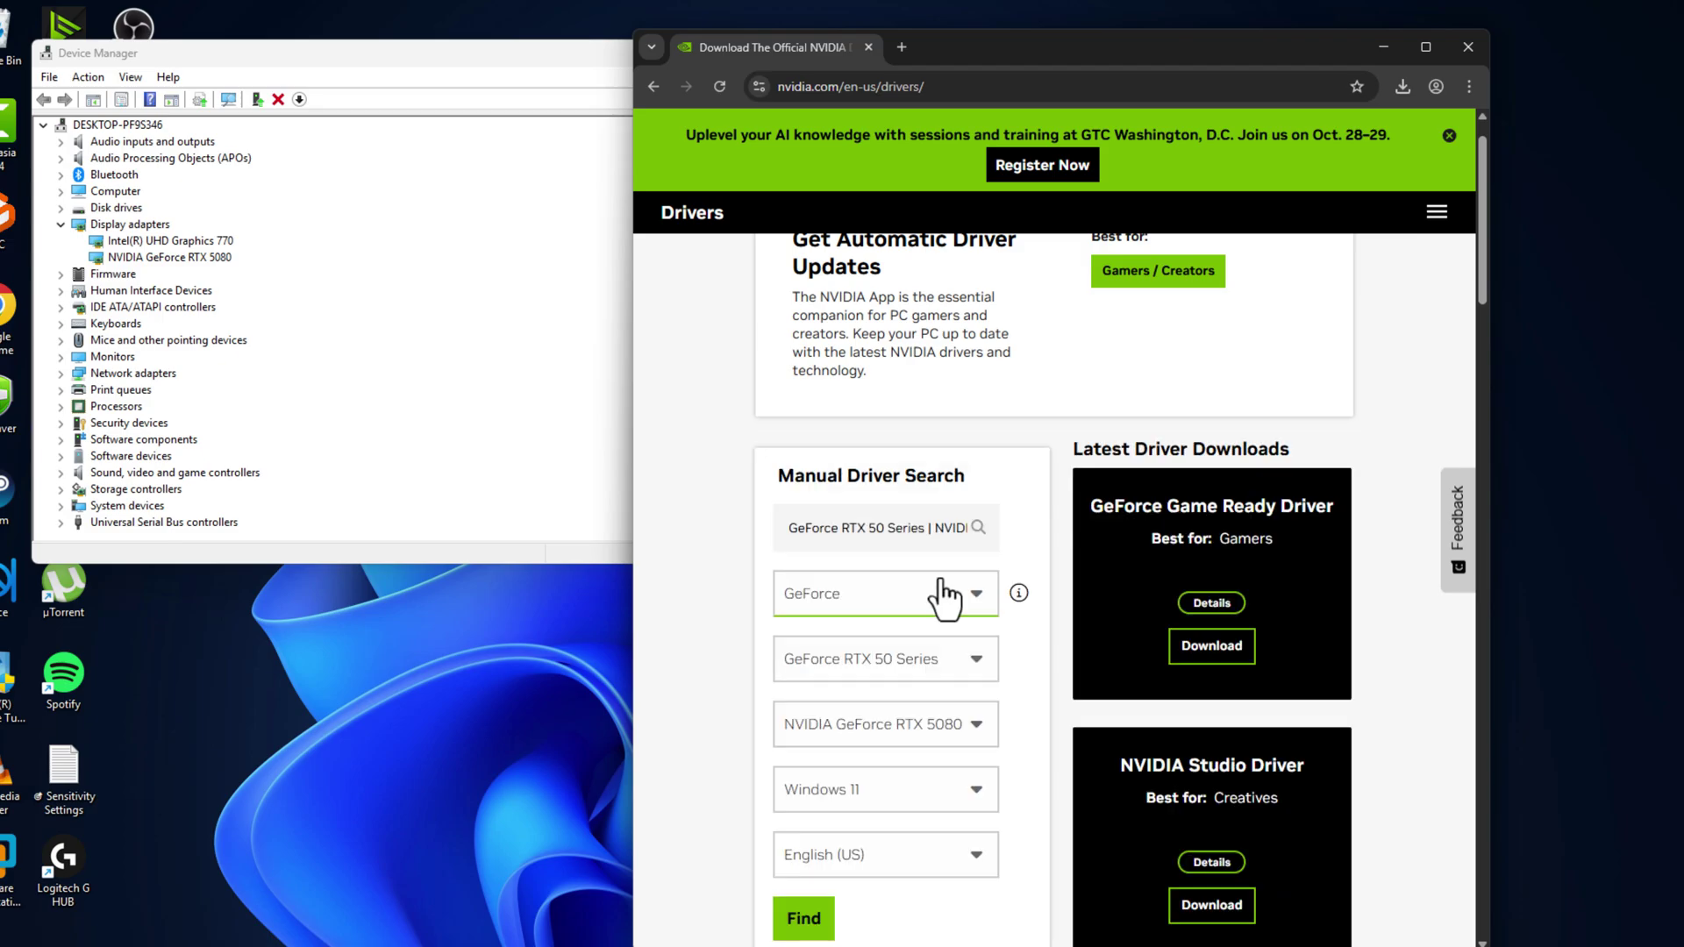
{"action": "left_click", "coordinate": [820, 937]}
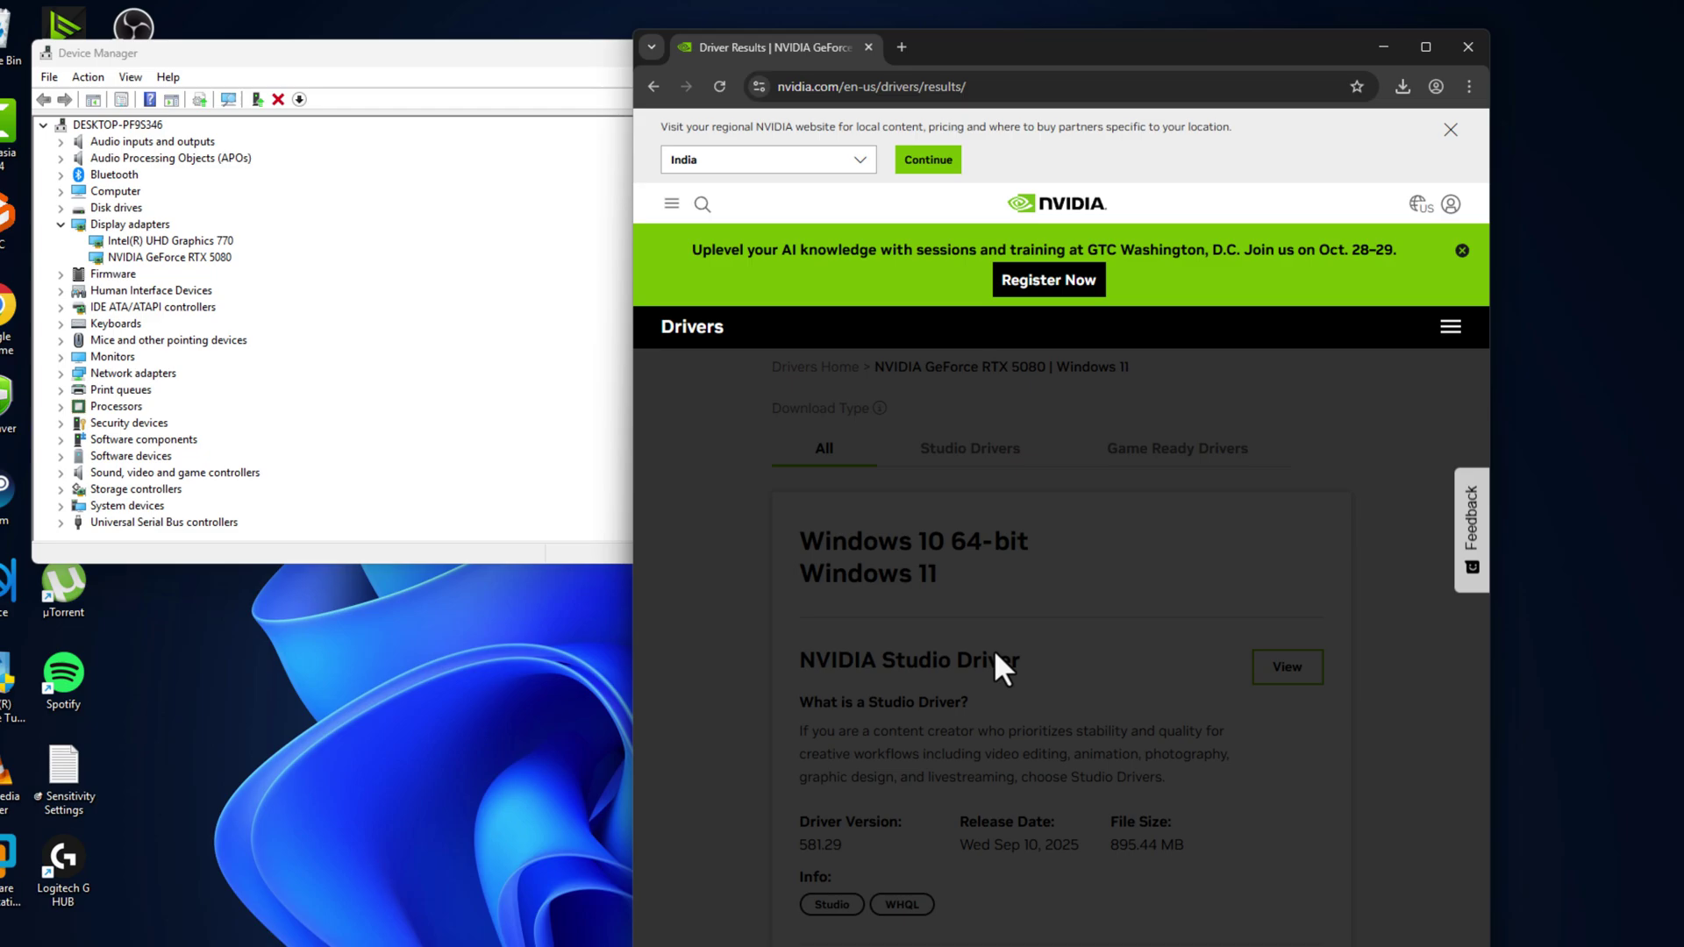
Maximize the browser, open the GeForce Game Ready Driver 581.29 entry and download the driver.
{"action": "double_click", "coordinate": [1186, 45]}
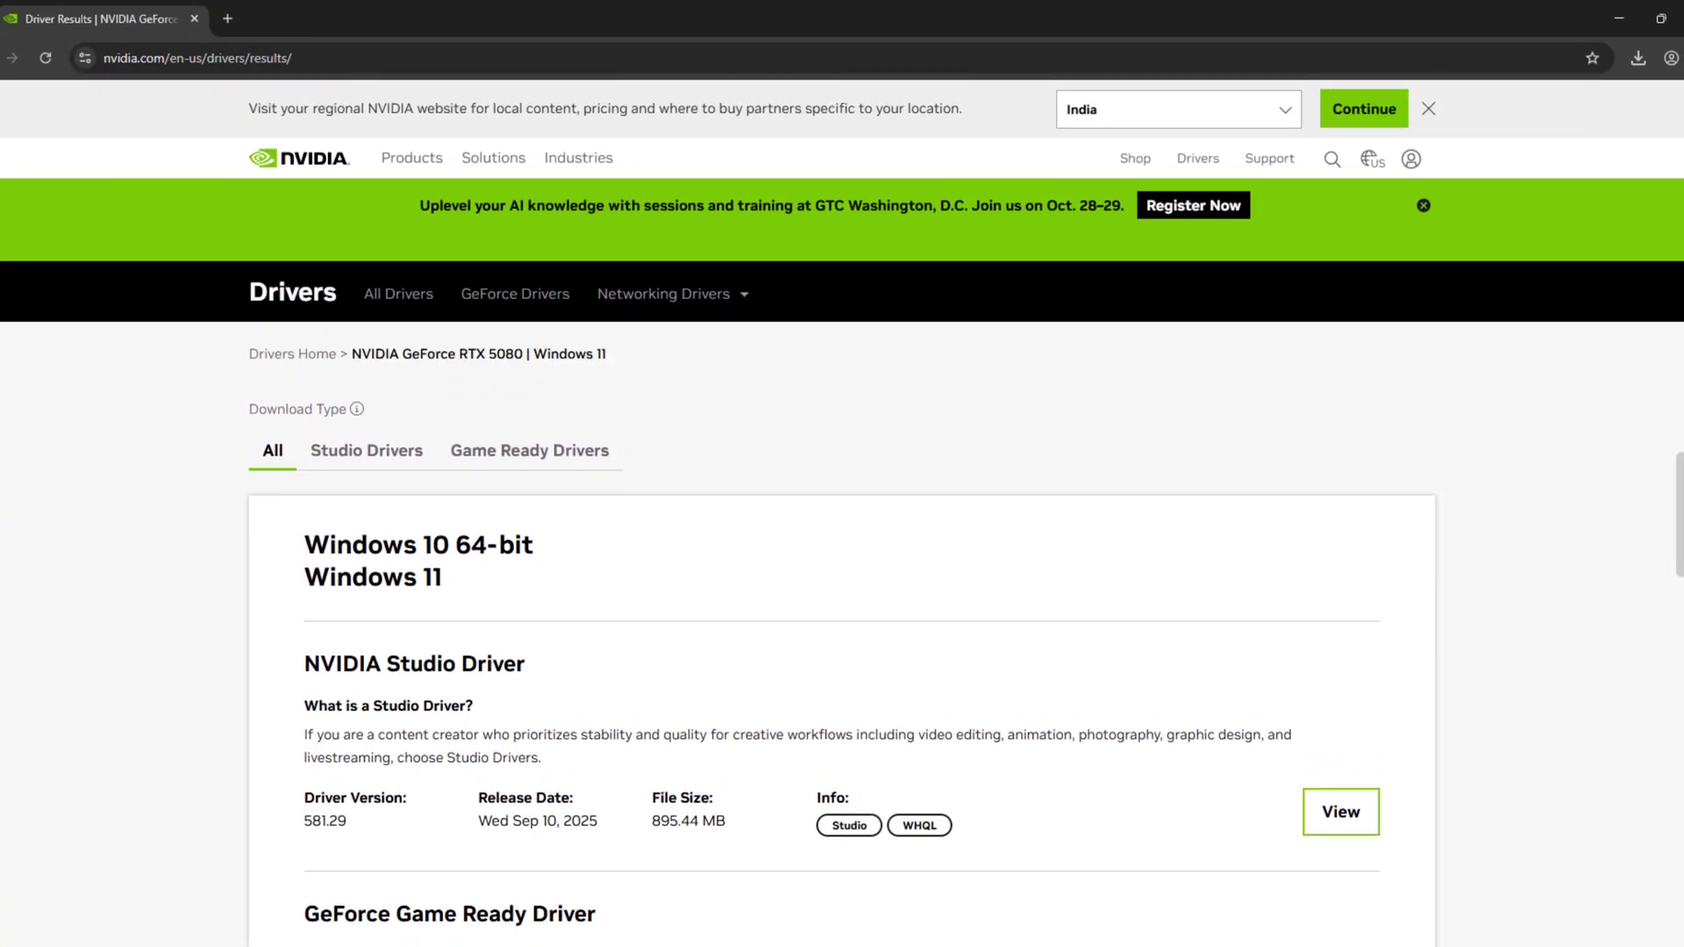
{"action": "left_click_drag", "start_coordinate": [362, 353], "coordinate": [523, 362]}
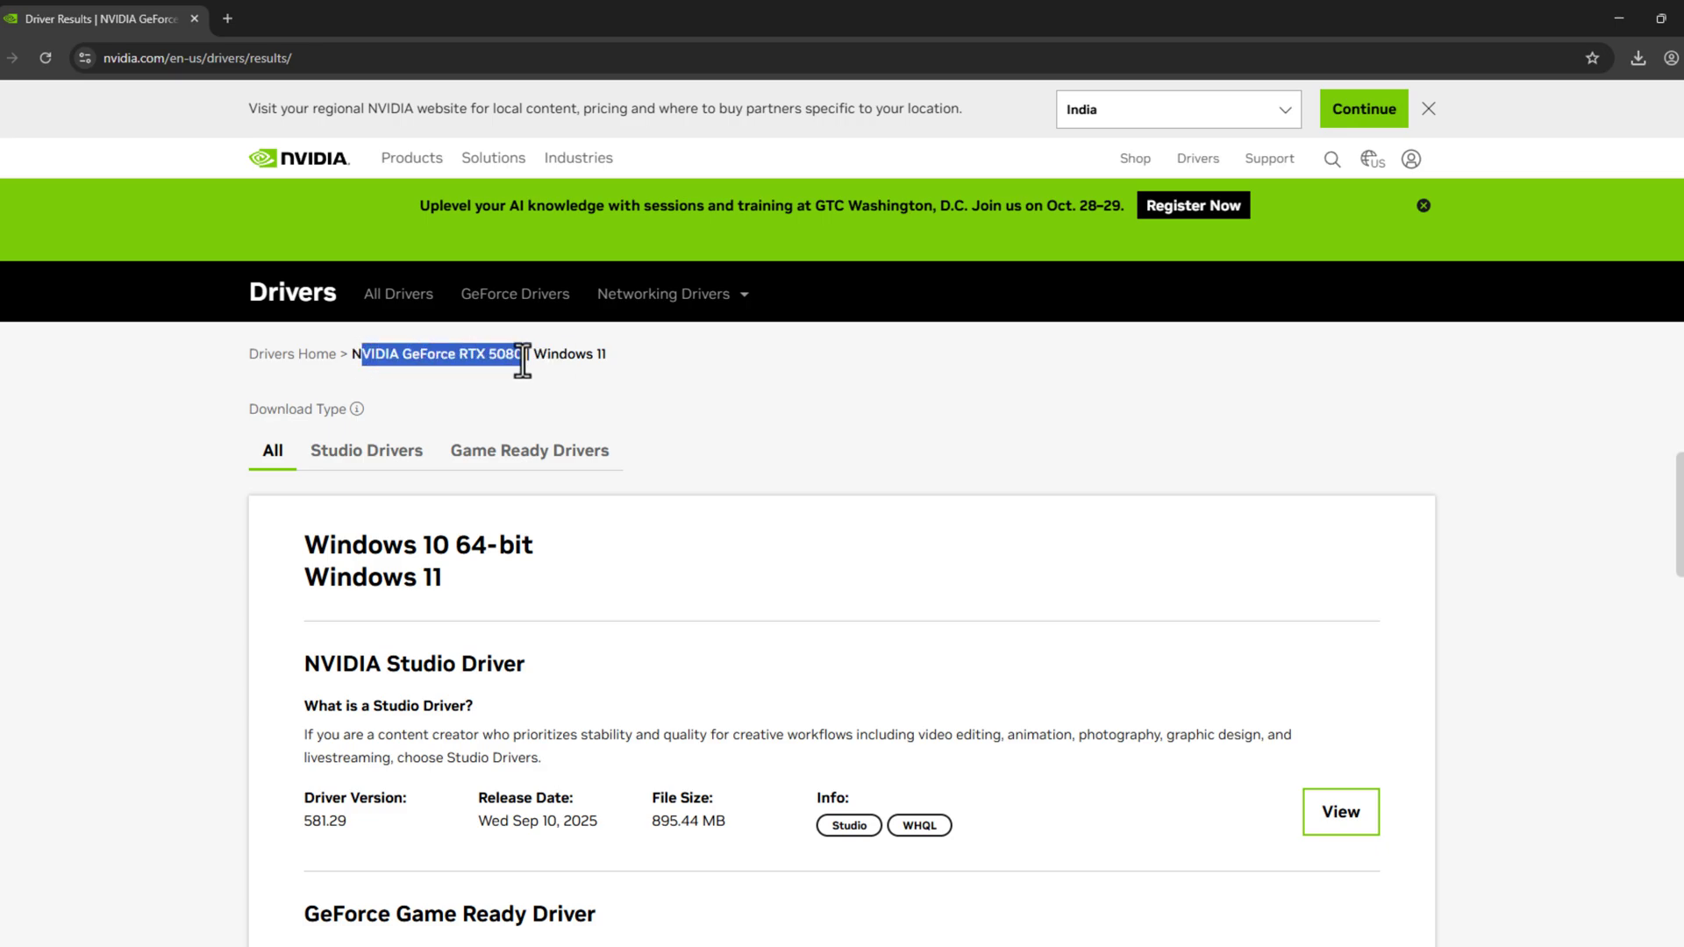
{"action": "scroll", "coordinate": [838, 354], "scroll_direction": "down", "scroll_amount": 3}
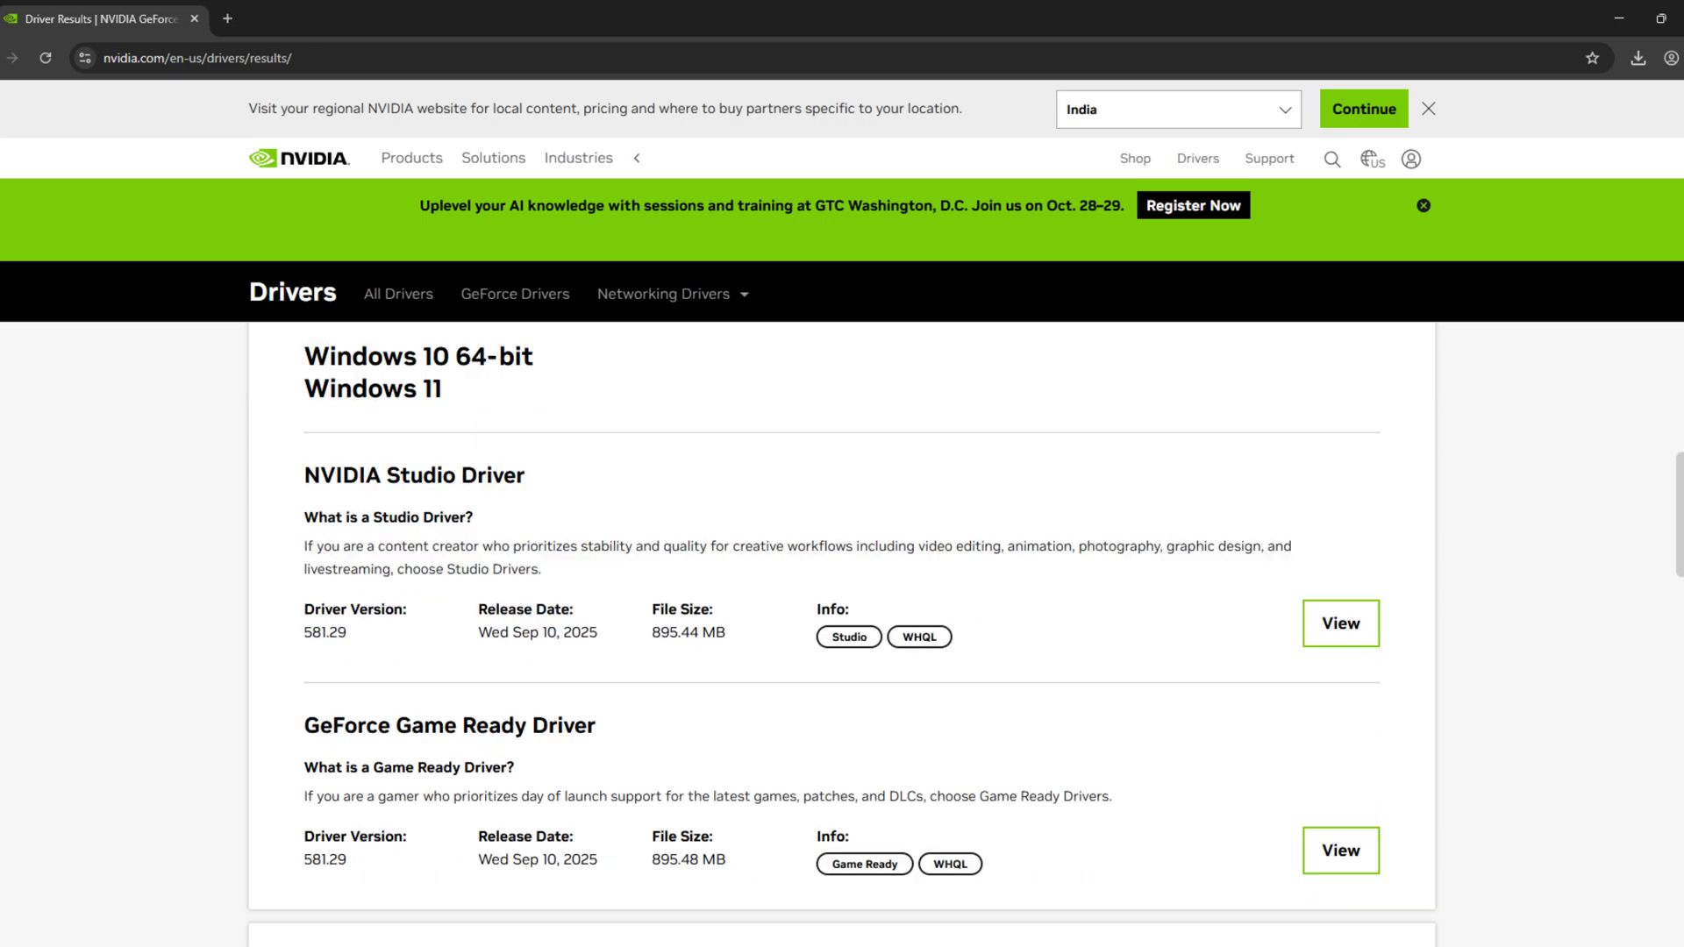
{"action": "scroll", "coordinate": [360, 622], "scroll_direction": "up", "scroll_amount": 1}
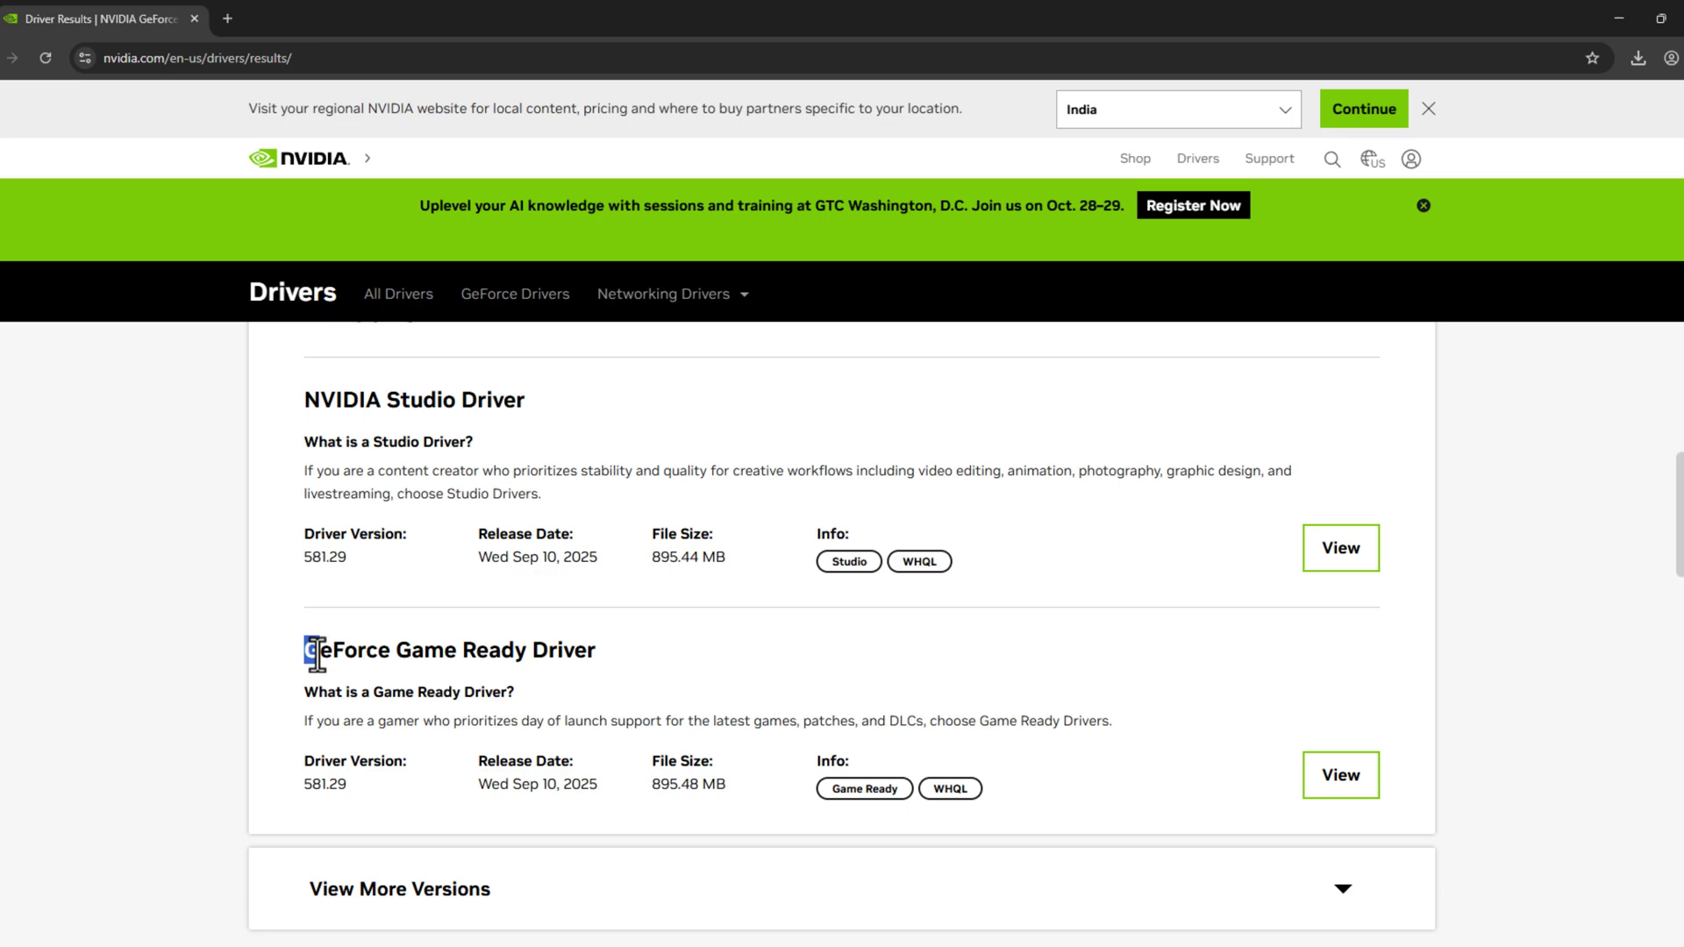
{"action": "left_click_drag", "start_coordinate": [308, 650], "coordinate": [595, 656]}
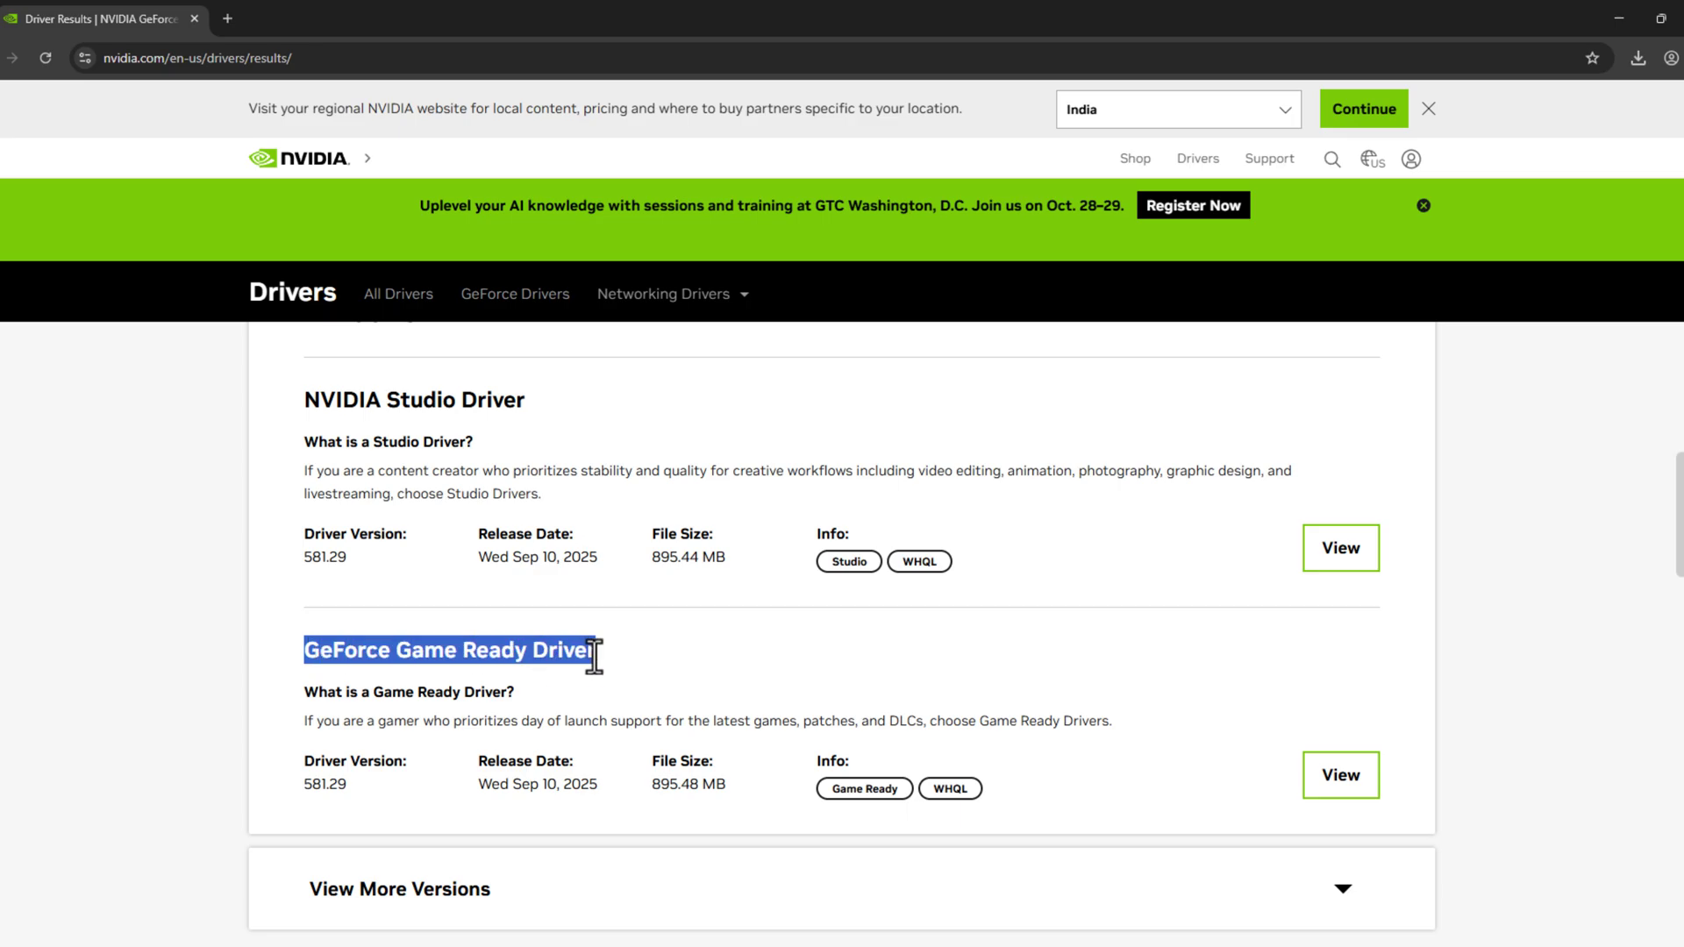
{"action": "left_click", "coordinate": [1334, 788]}
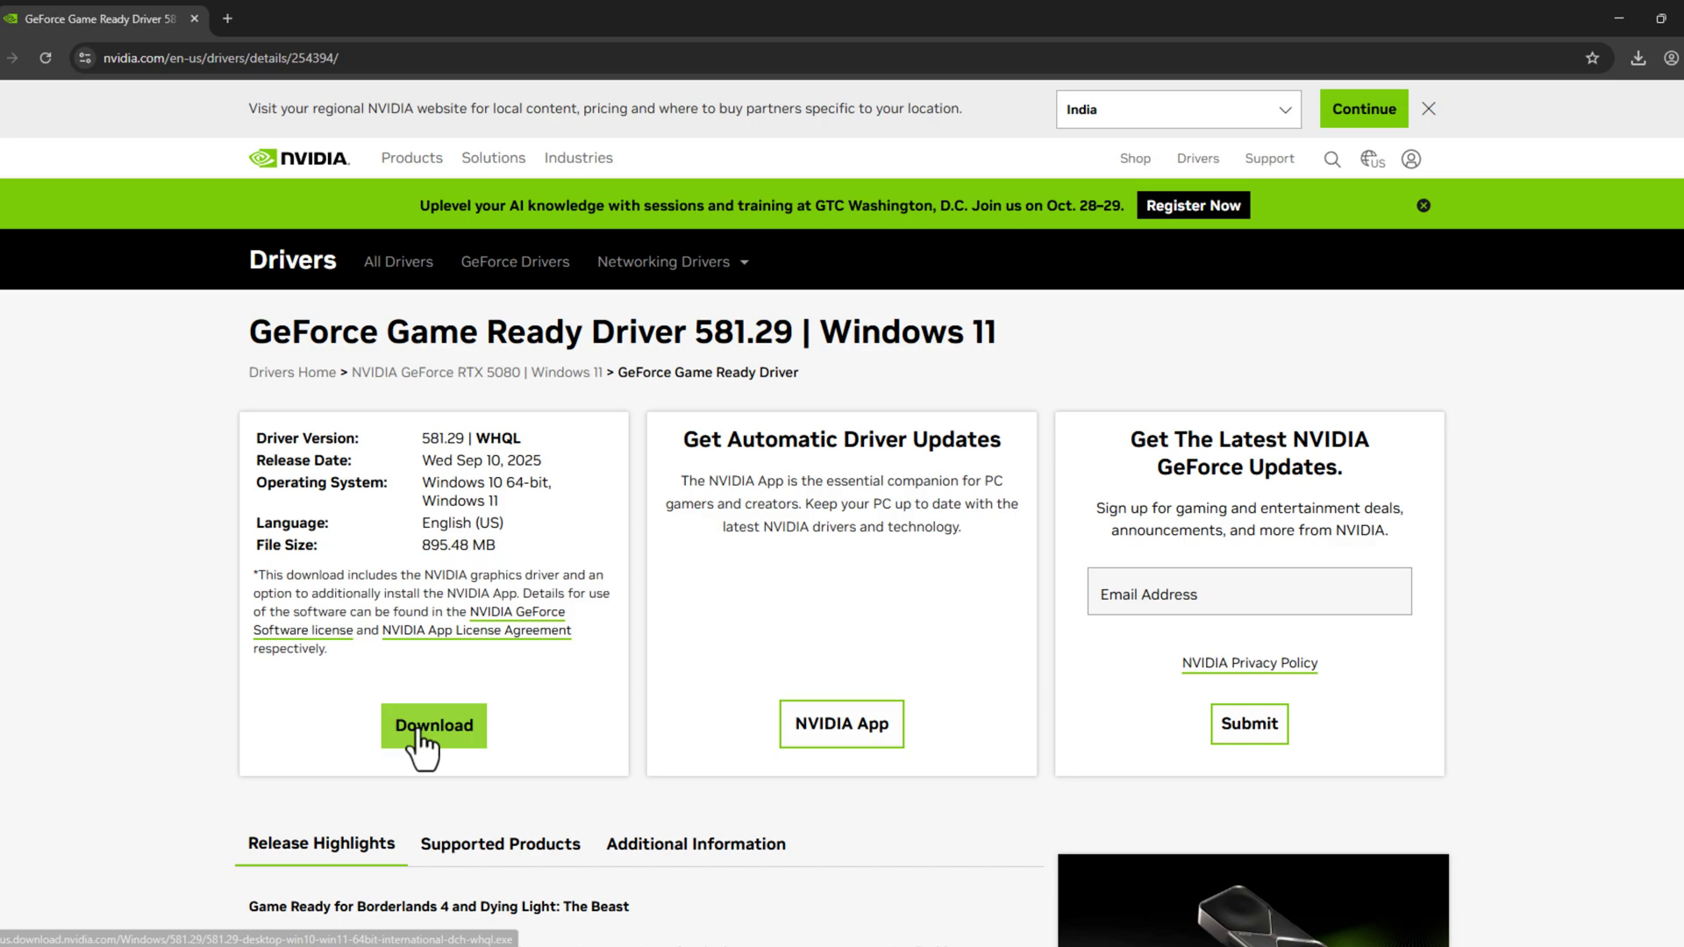
{"action": "left_click", "coordinate": [424, 737]}
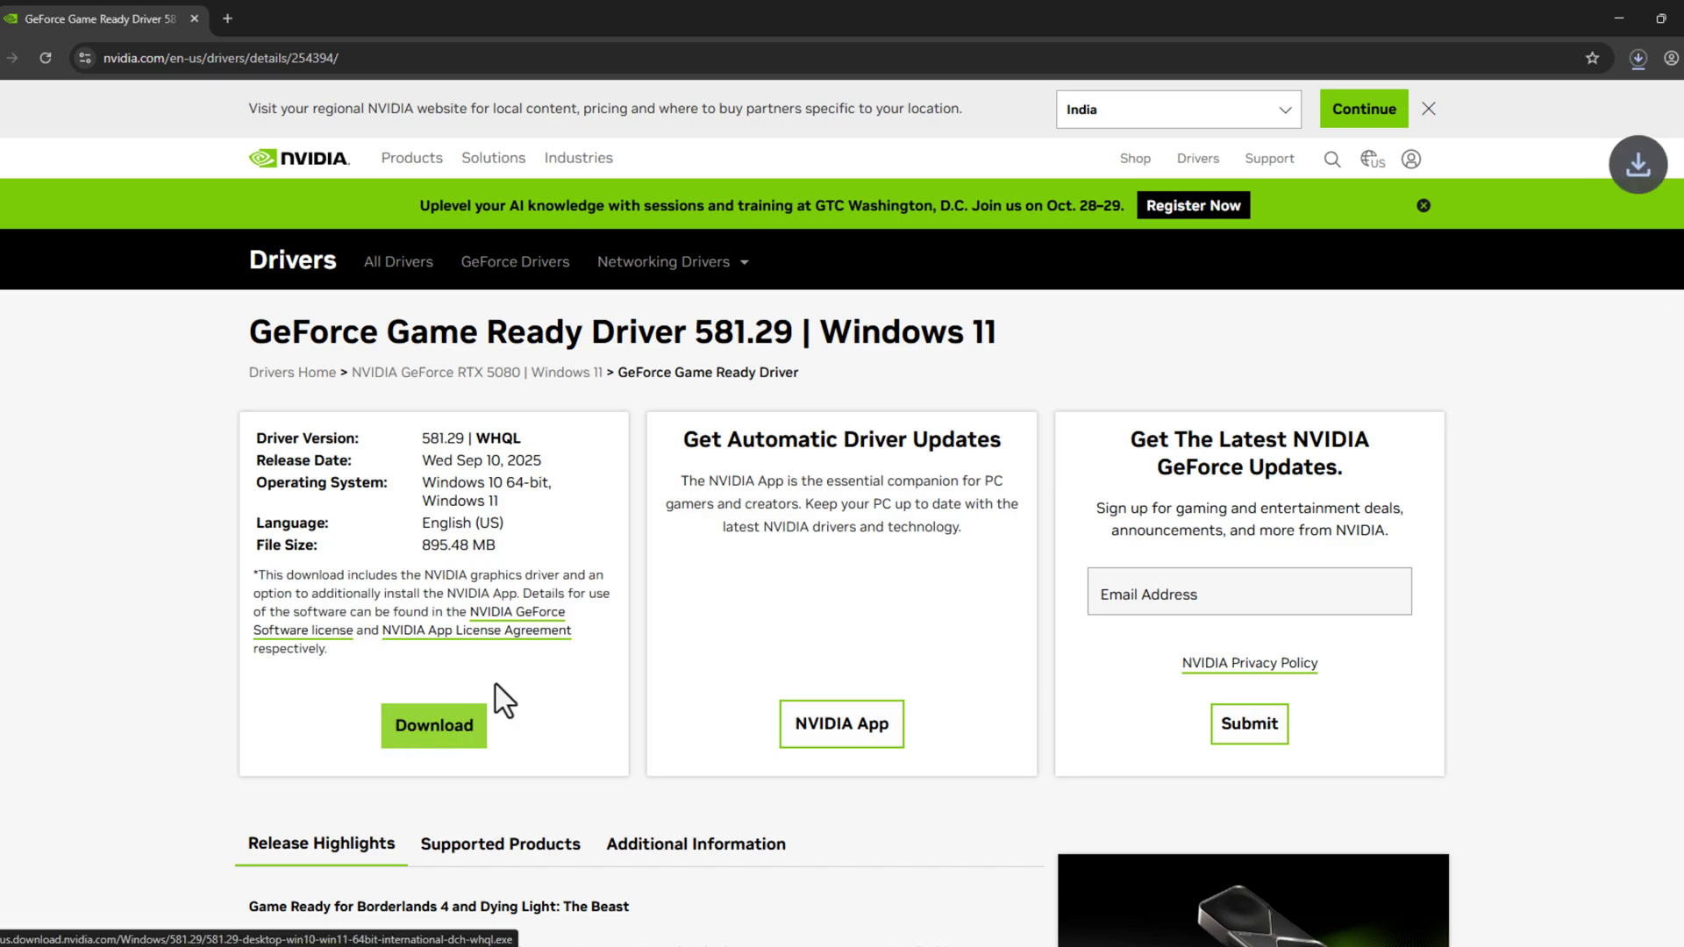
Run the newly downloaded 581.29 driver package, close Device Manager and extract the files to the default folder.
{"action": "left_click", "coordinate": [1636, 57]}
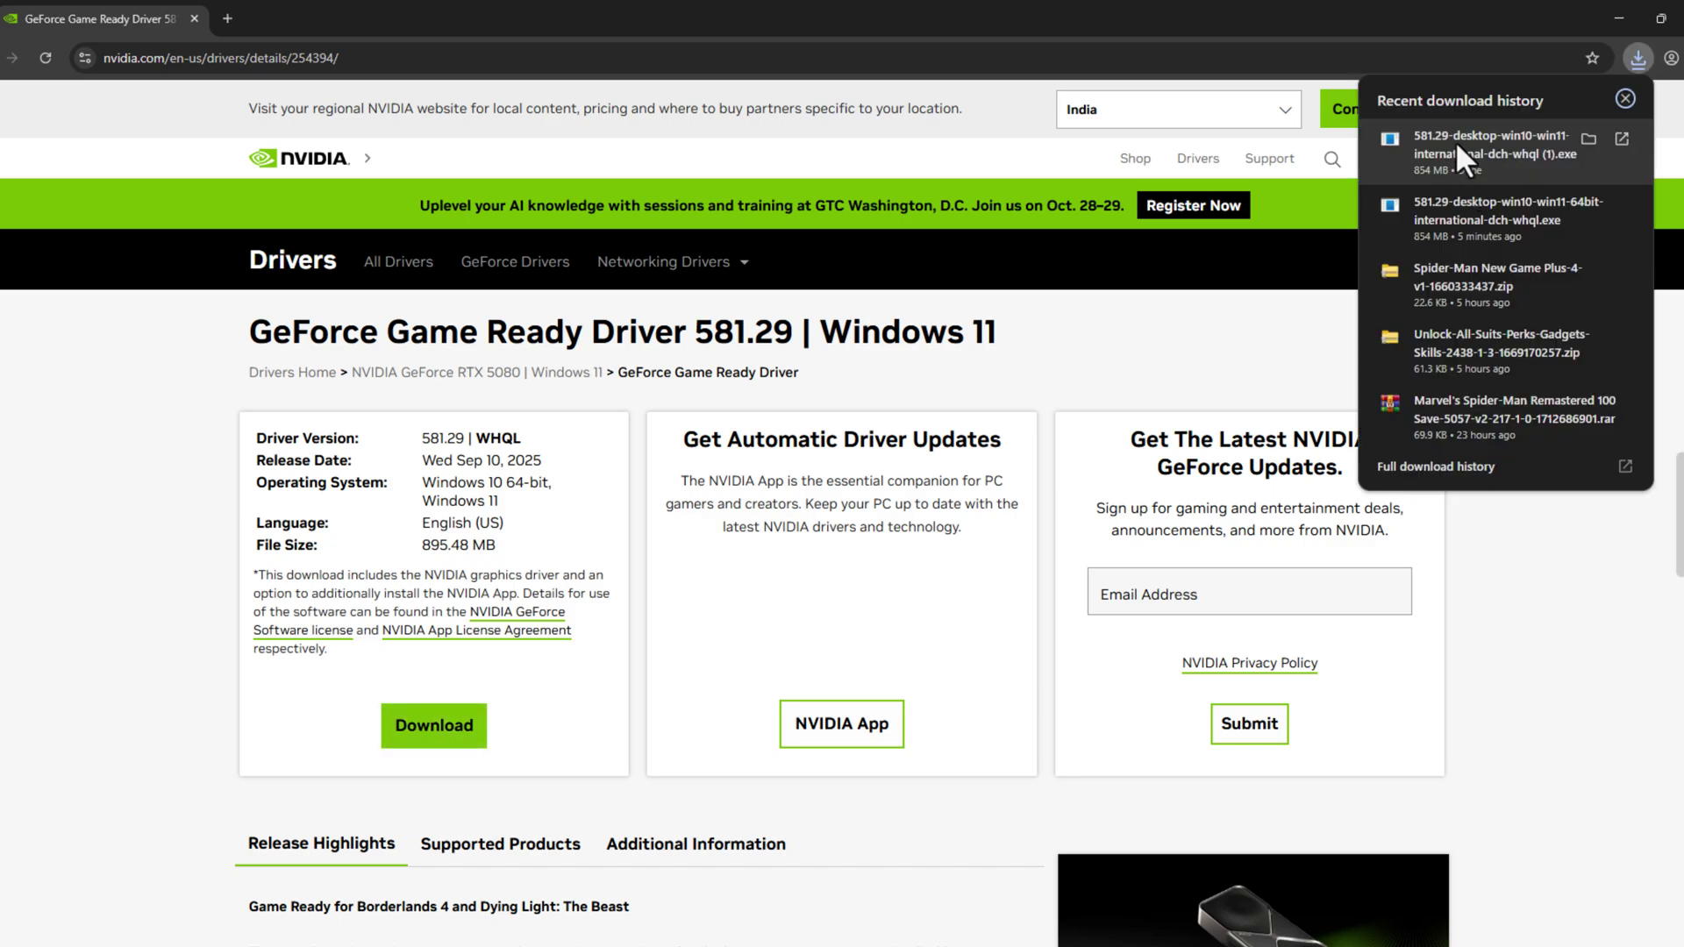
{"action": "left_click", "coordinate": [1444, 147]}
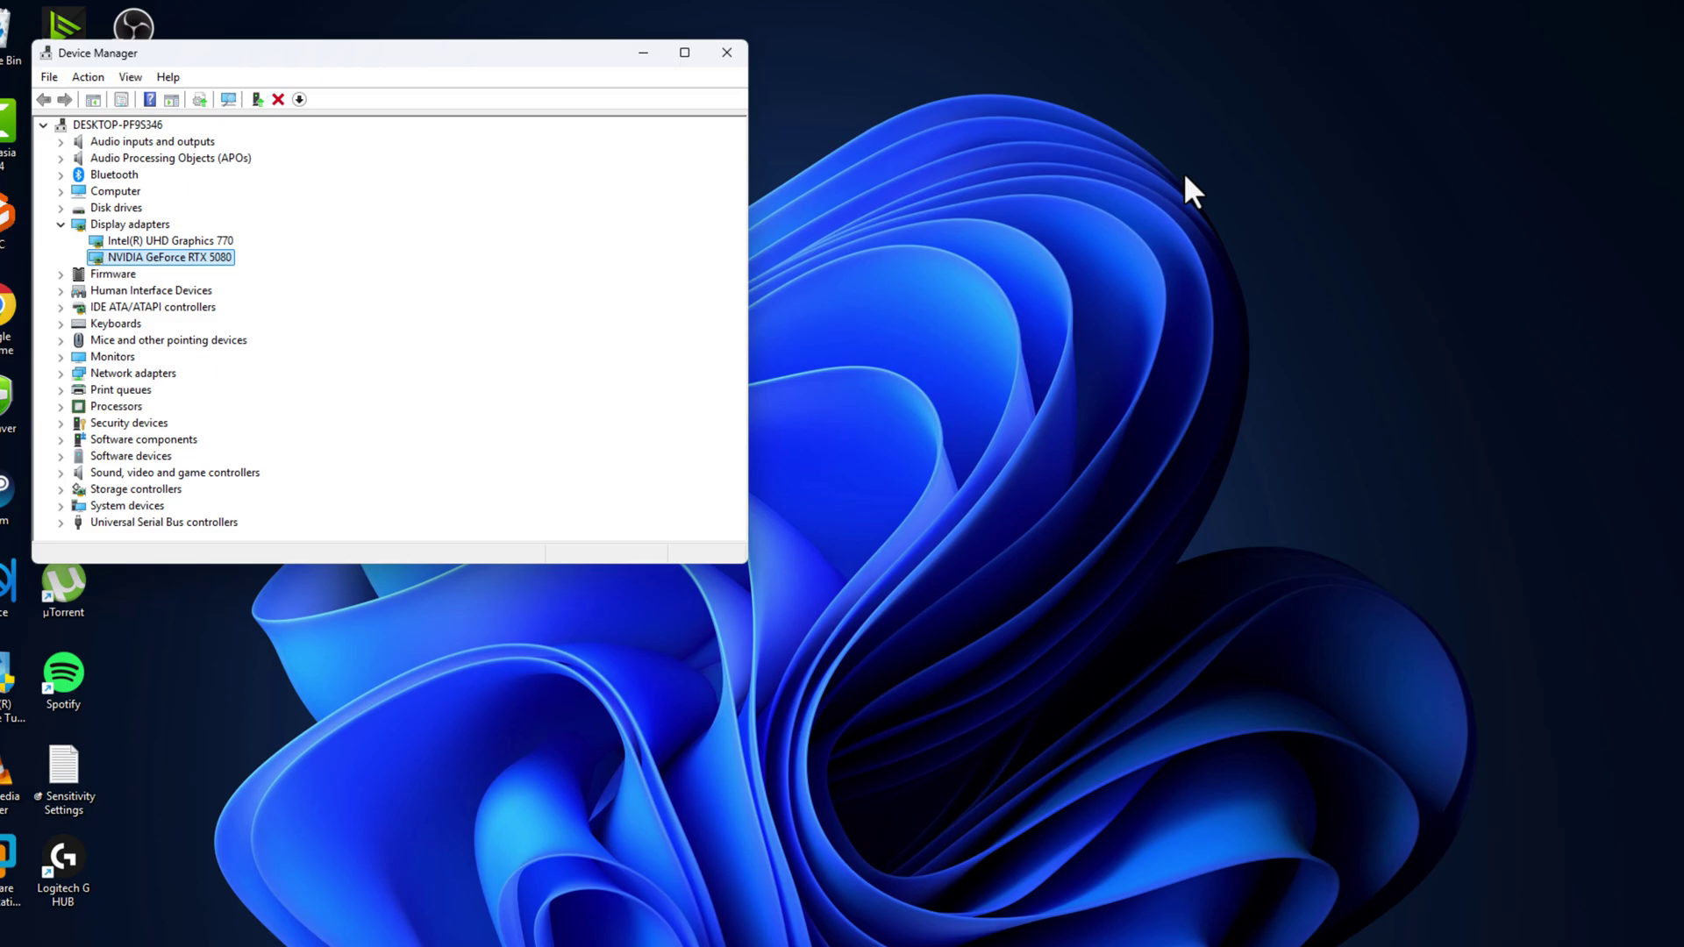
{"action": "left_click", "coordinate": [727, 53]}
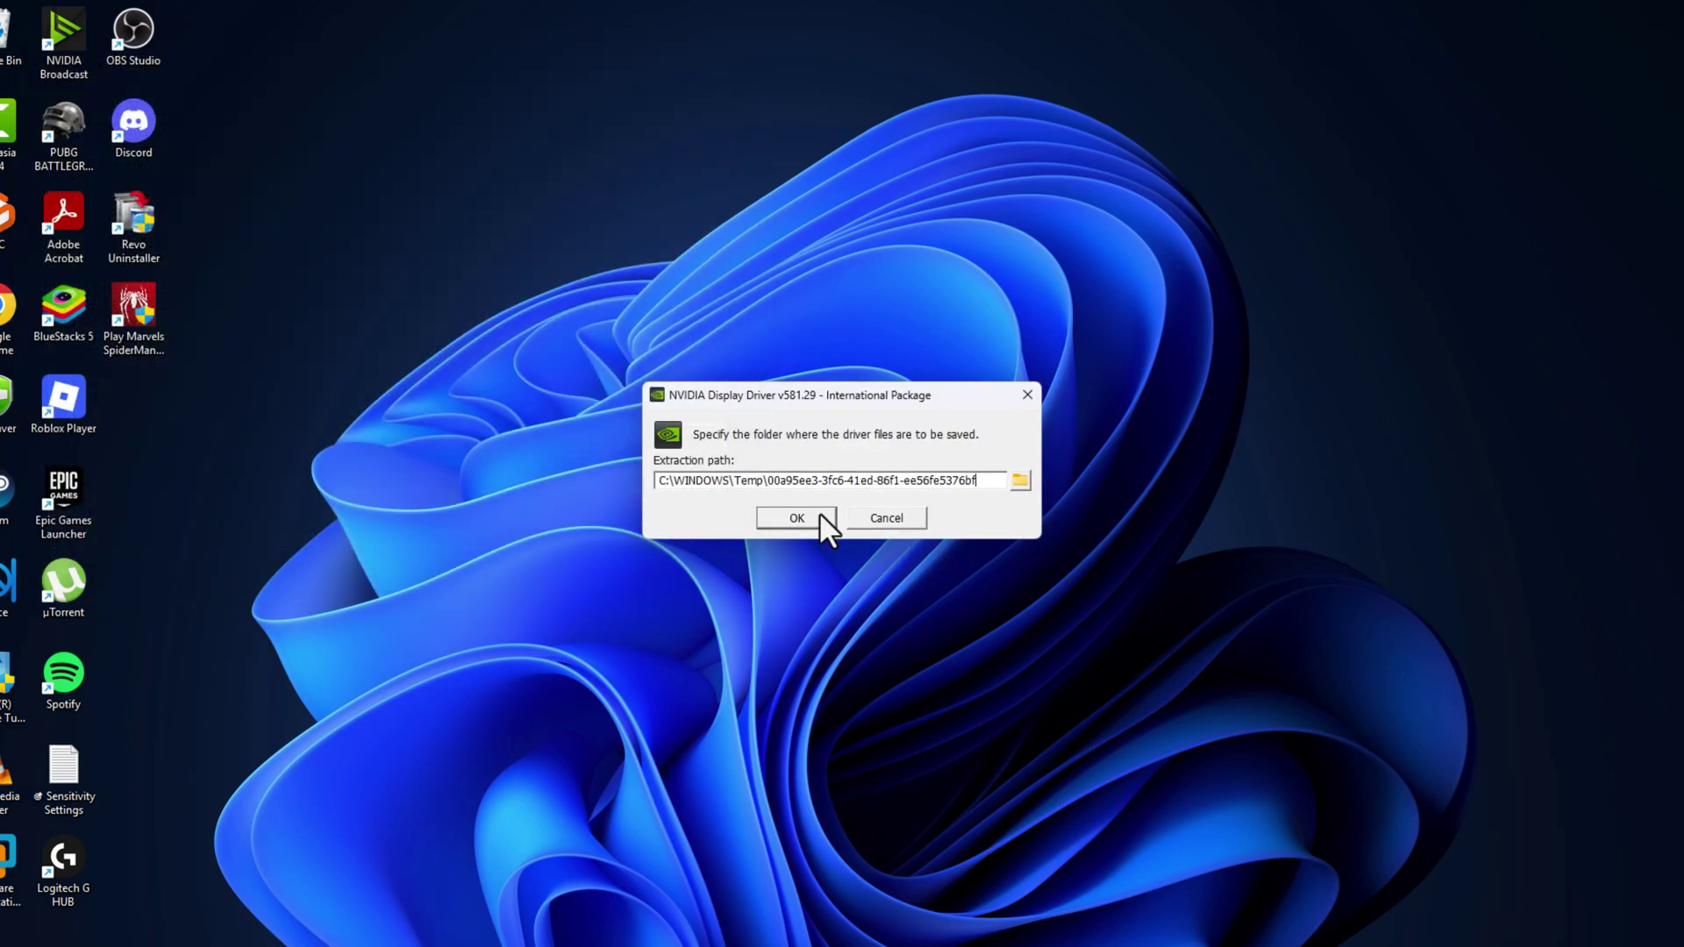
{"action": "left_click", "coordinate": [819, 514]}
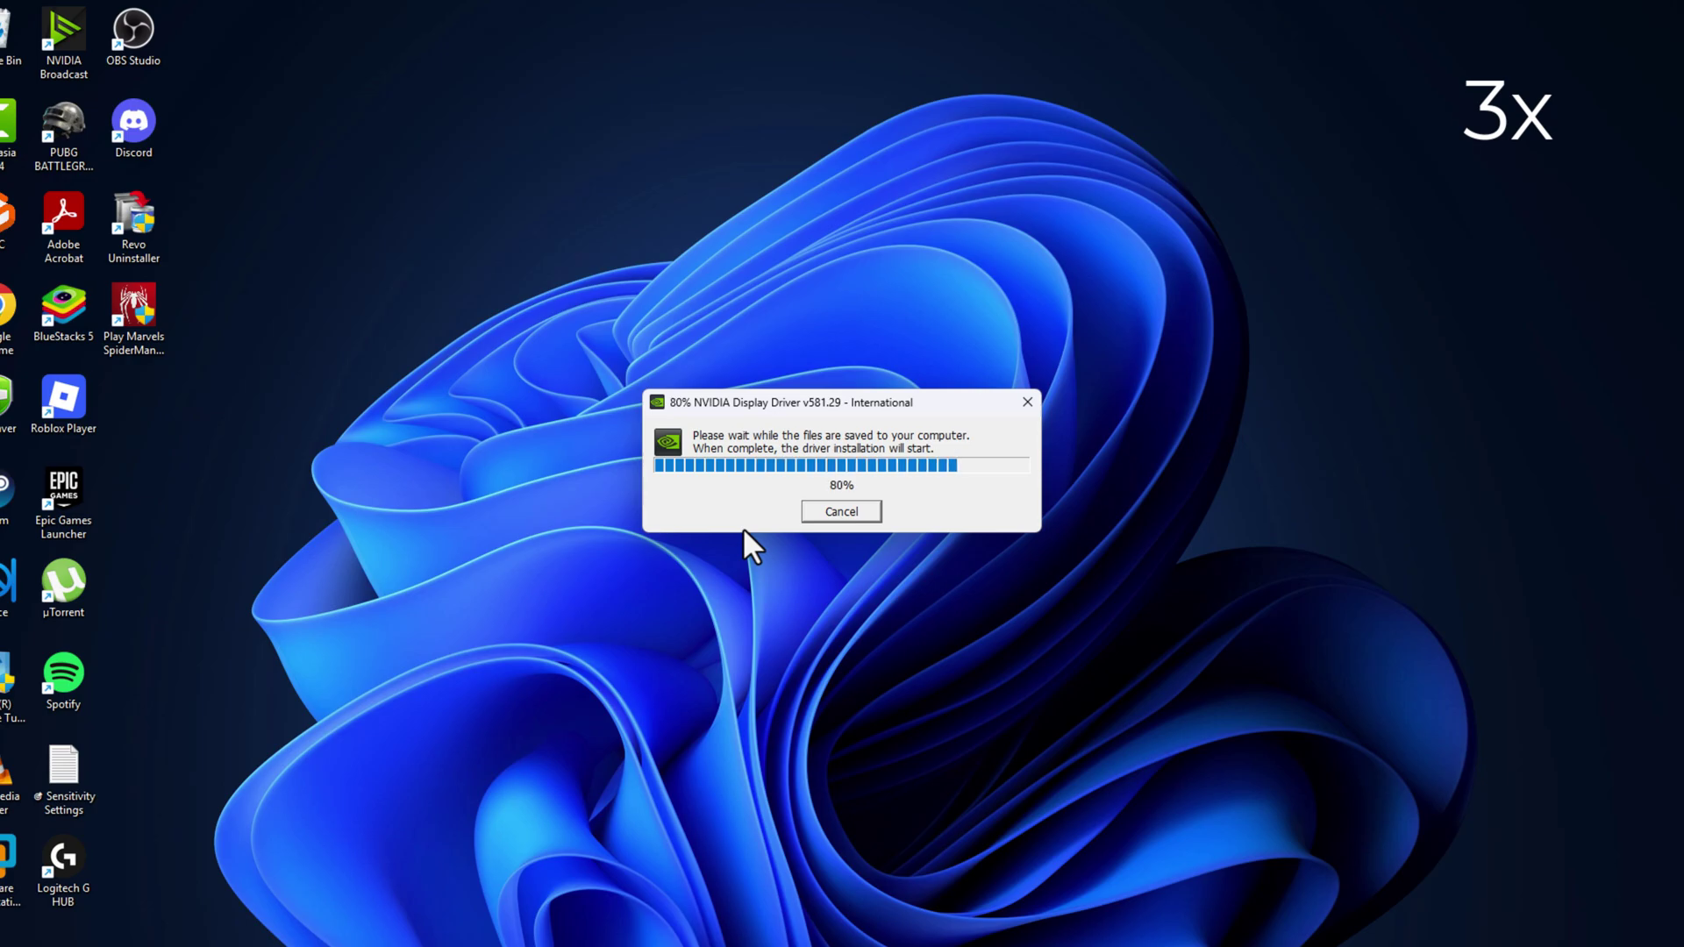
Install only the NVIDIA Graphics Driver, agreeing to the license and using the Express installation option.
{"action": "left_click", "coordinate": [747, 404]}
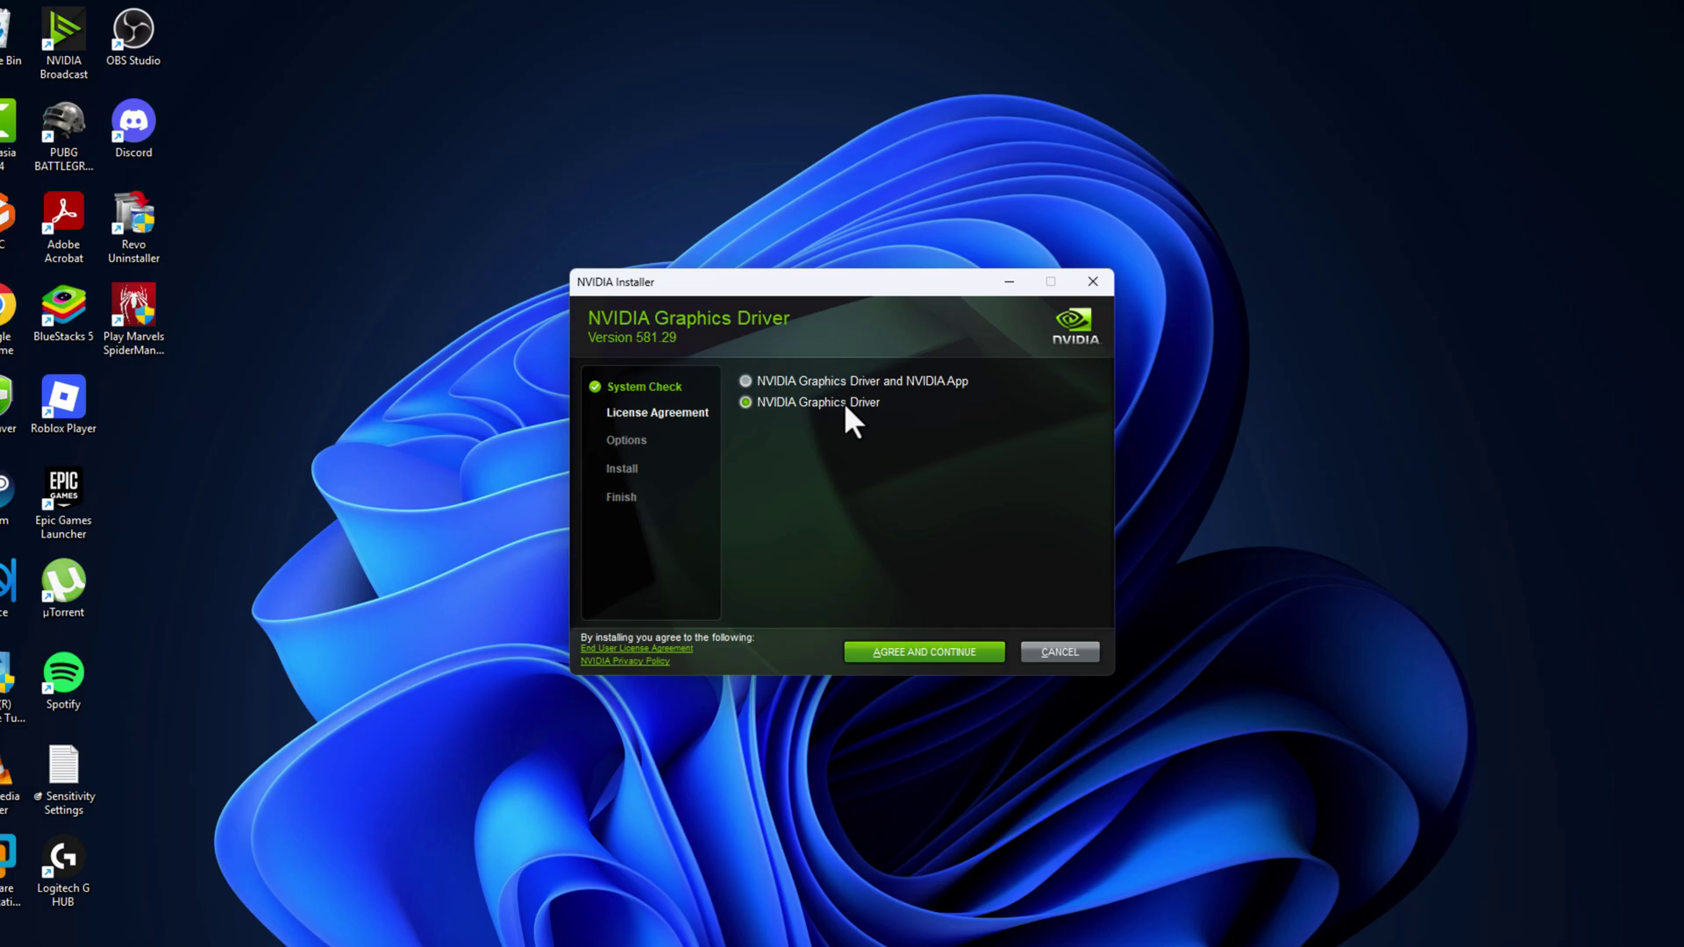
{"action": "left_click", "coordinate": [886, 650]}
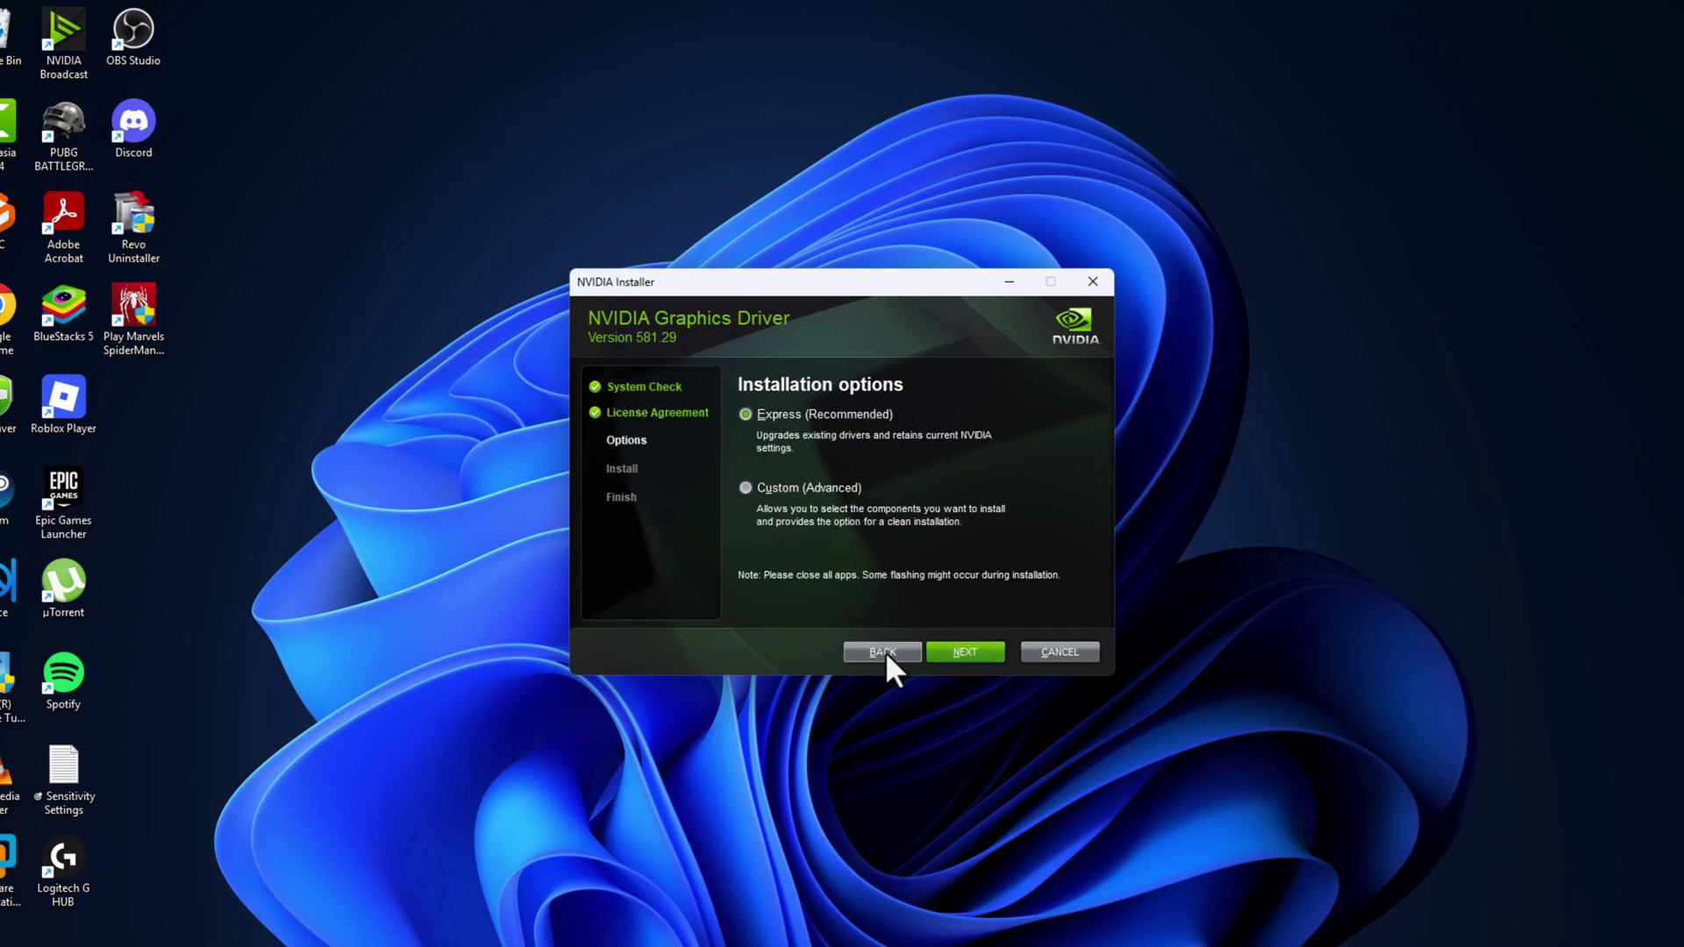
{"action": "left_click", "coordinate": [955, 654]}
{"action": "left_click", "coordinate": [746, 551]}
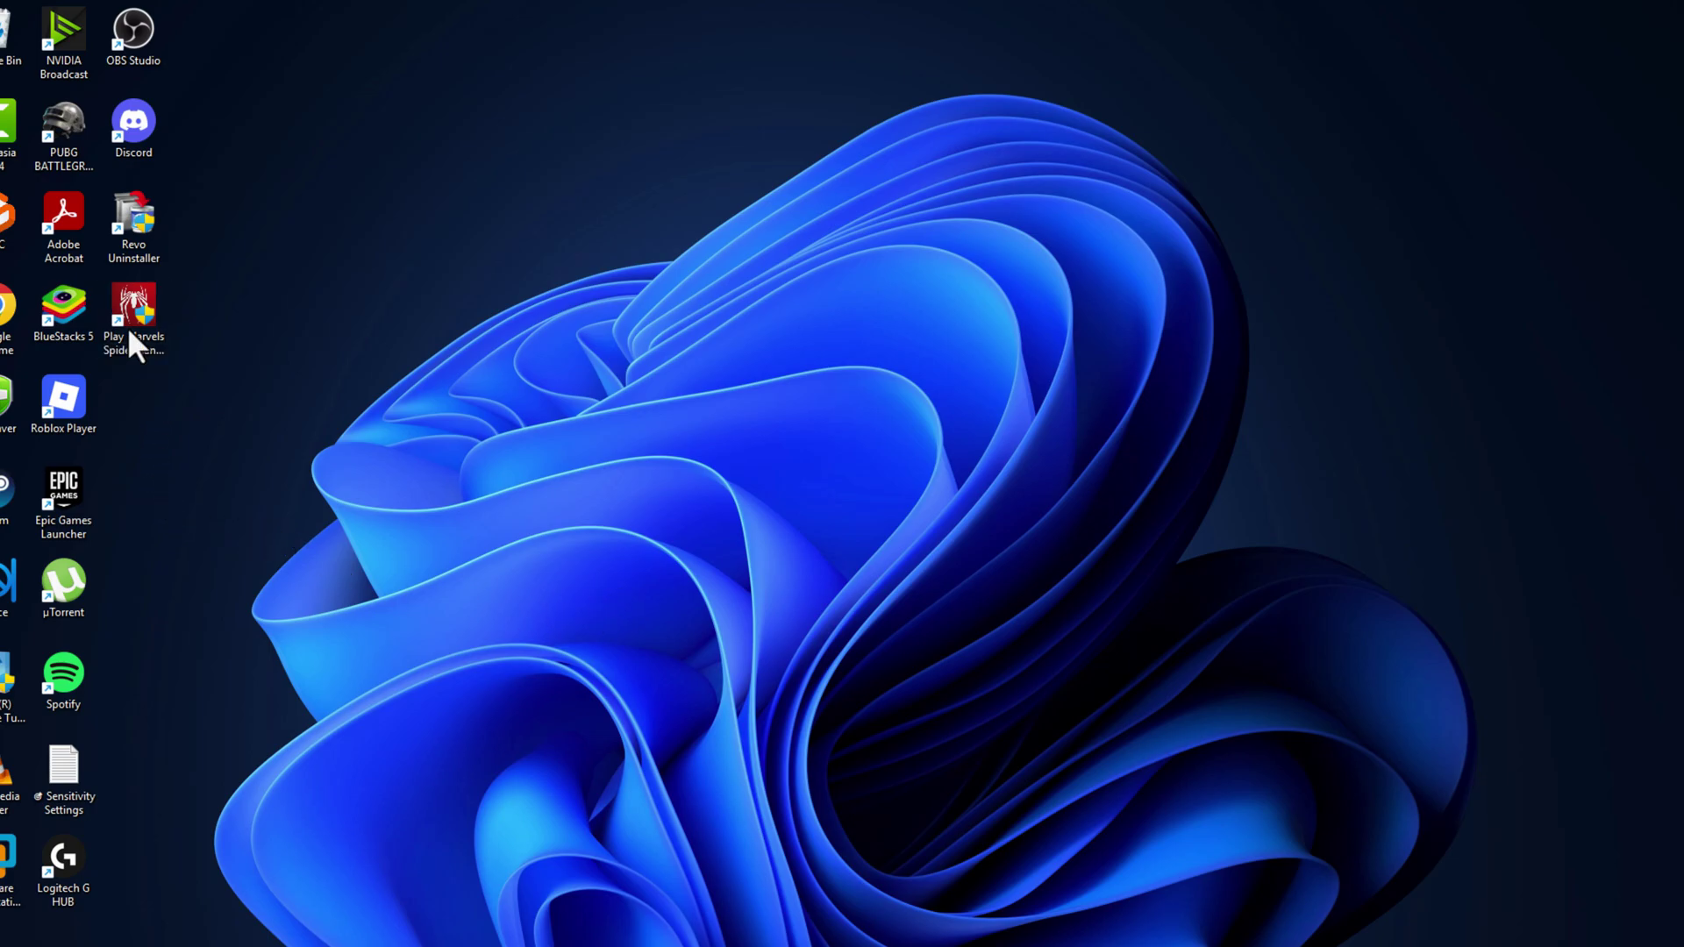
Launch Marvel's Spider-Man Remastered, open its settings and use the Very Low graphics preset with ray-traced reflections disabled.
{"action": "left_click", "coordinate": [549, 620]}
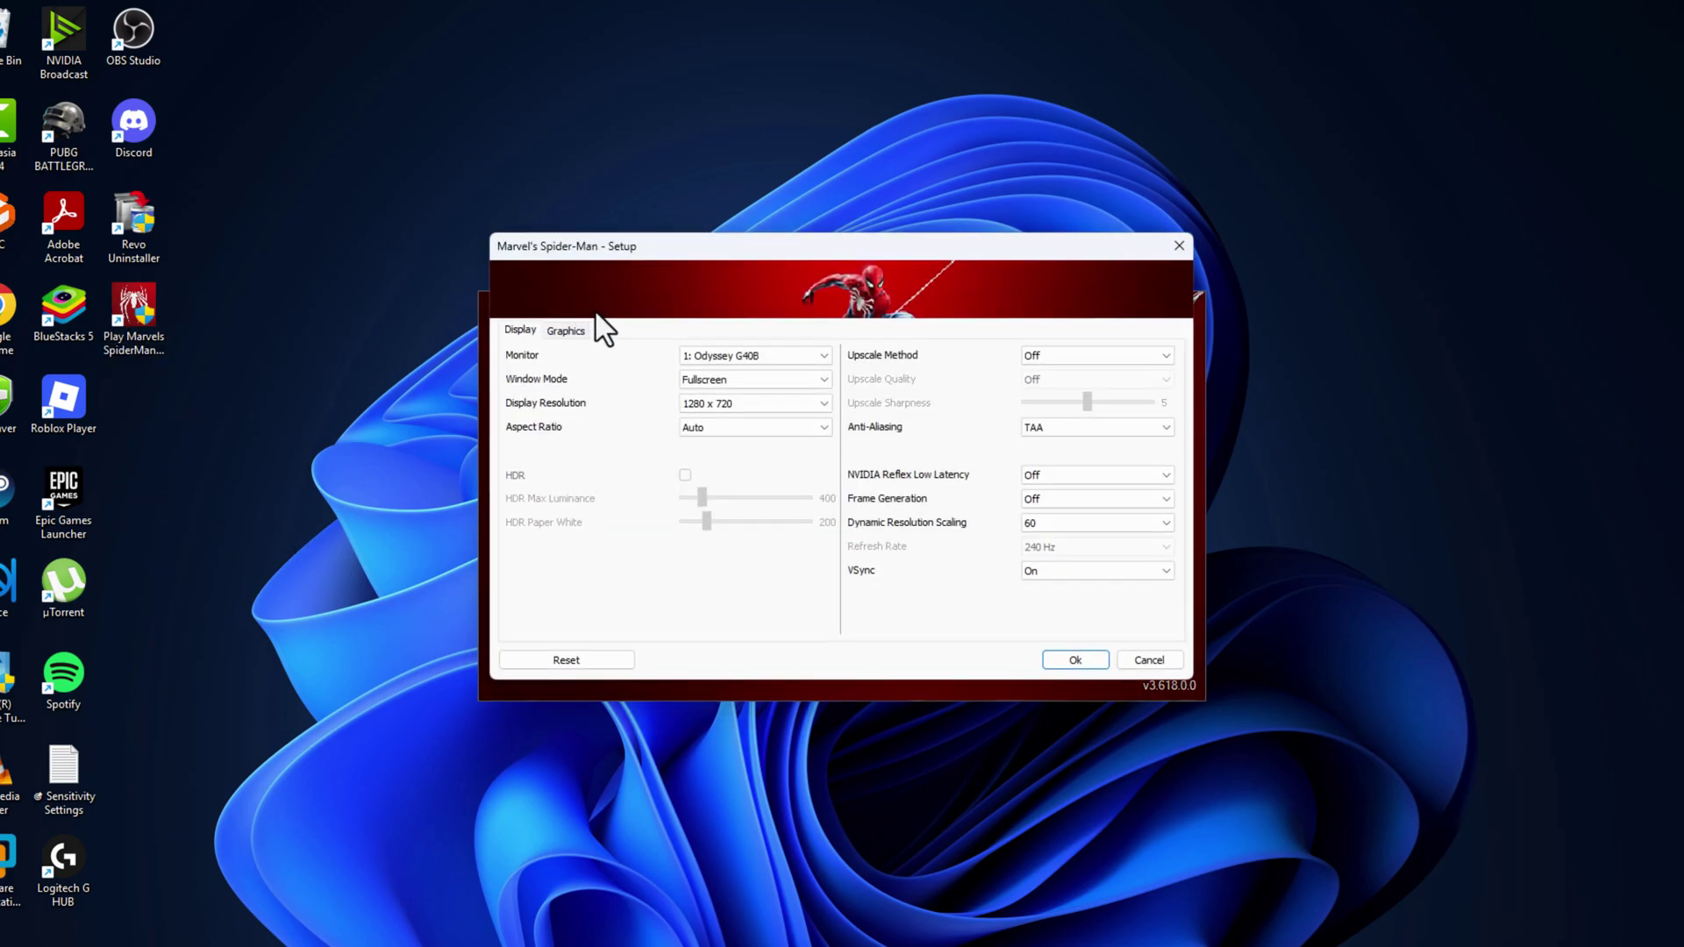
{"action": "left_click", "coordinate": [562, 331]}
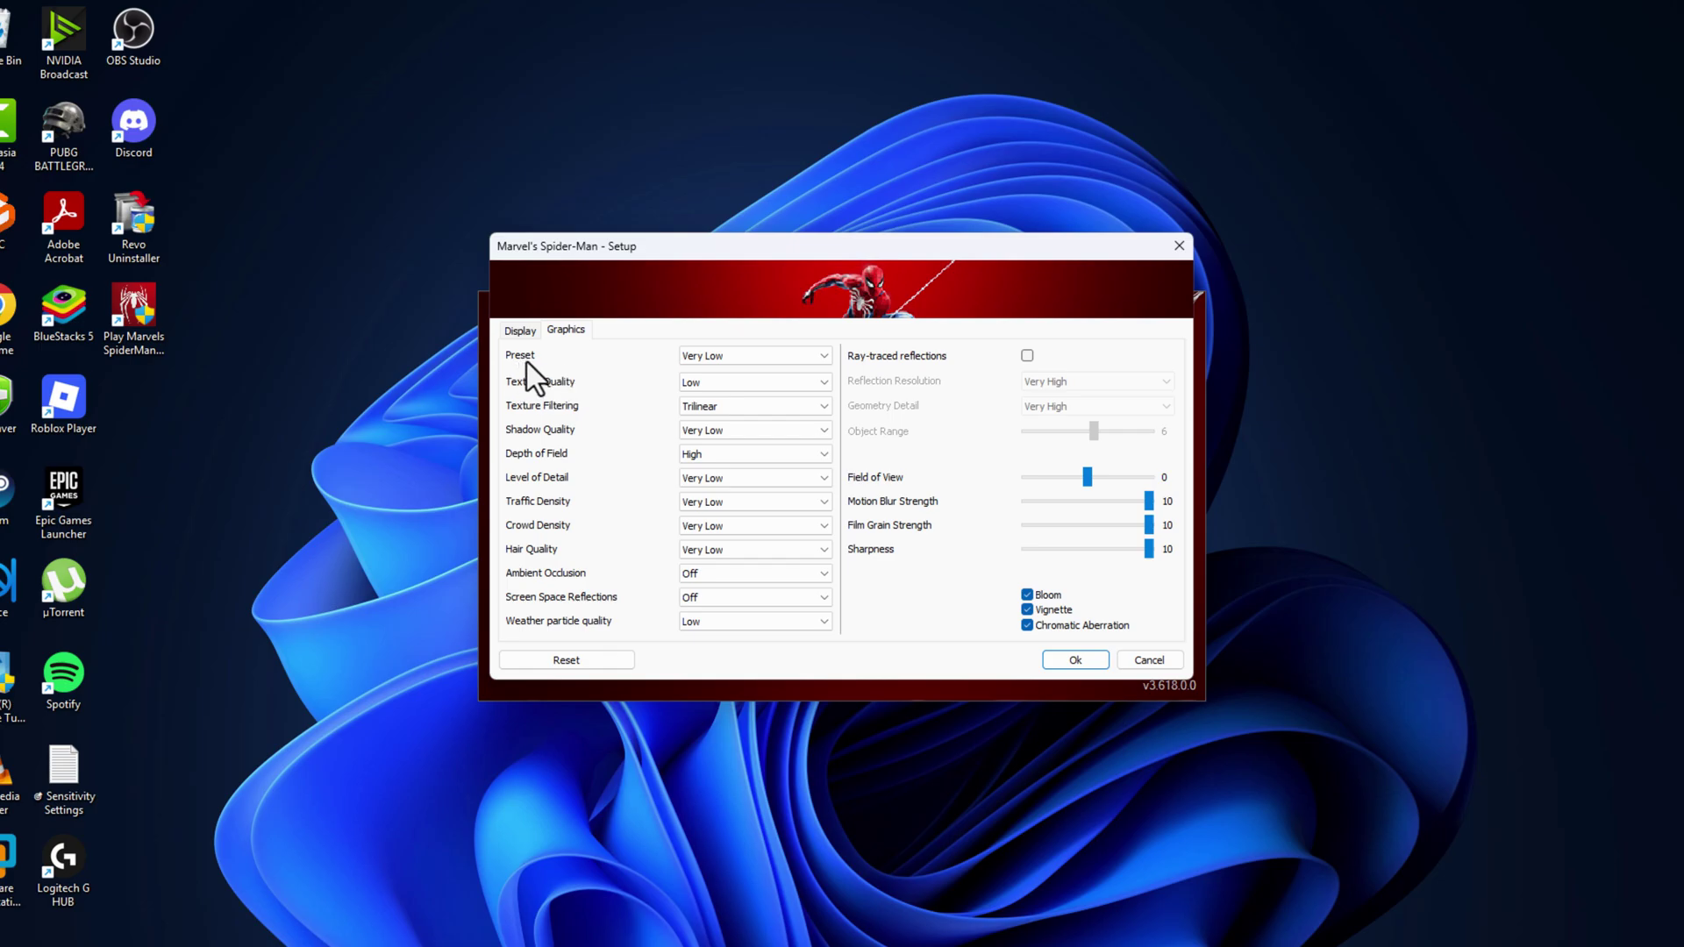
{"action": "left_click", "coordinate": [728, 360]}
{"action": "left_click", "coordinate": [729, 361]}
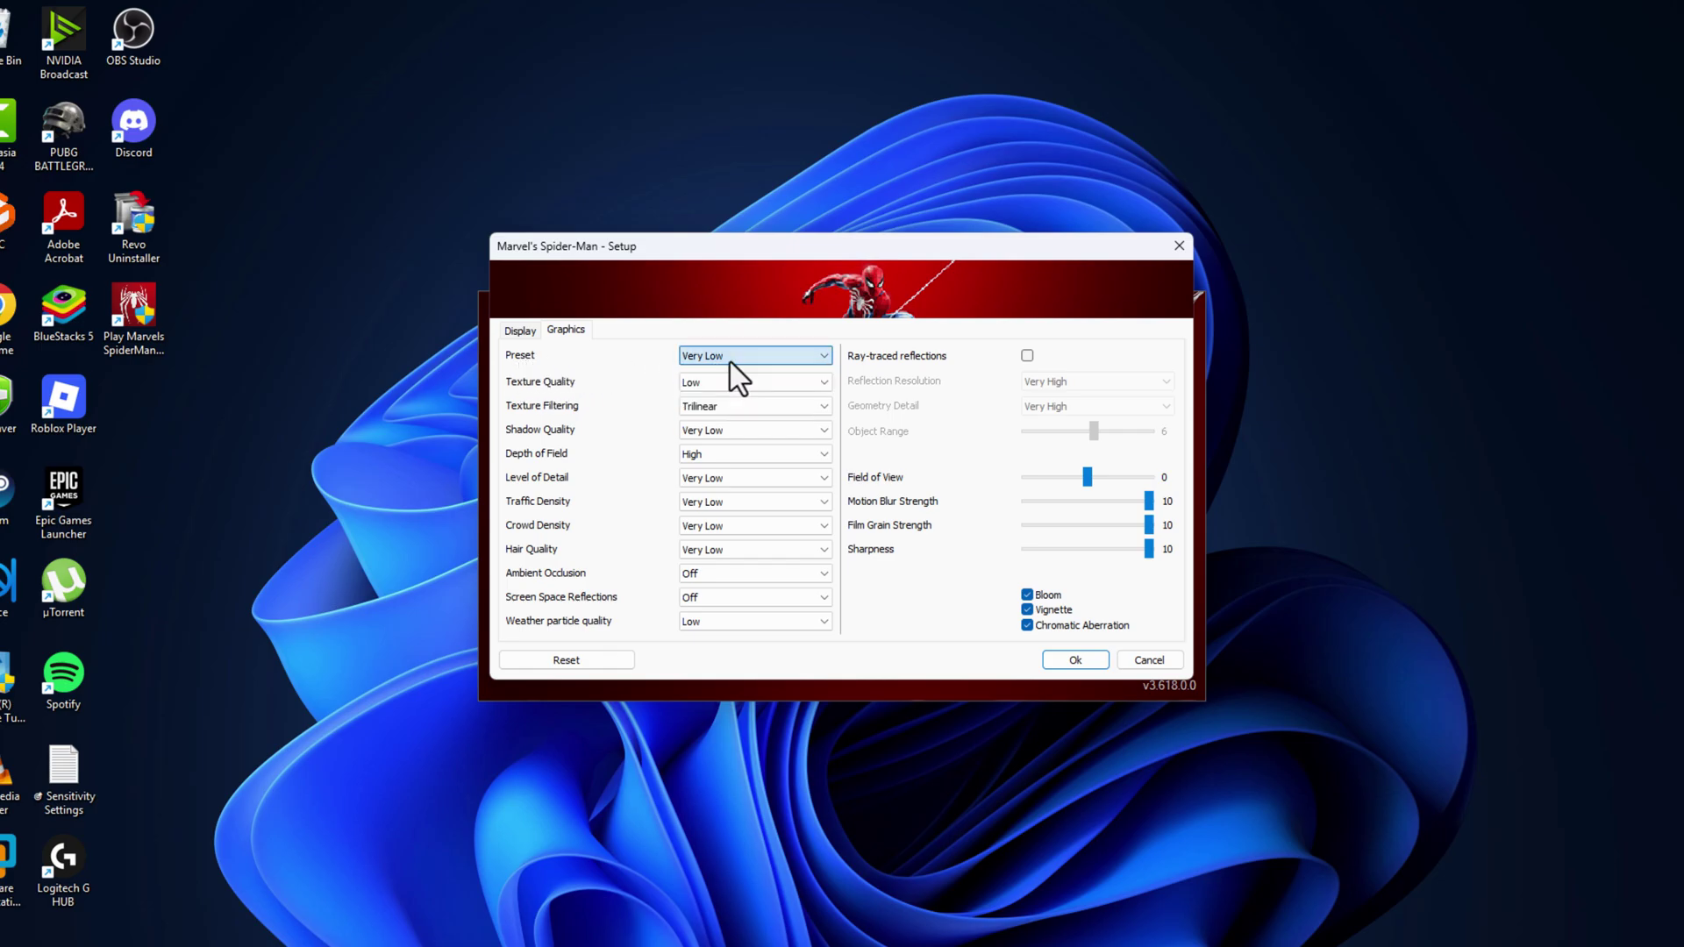
{"action": "left_click", "coordinate": [1027, 356]}
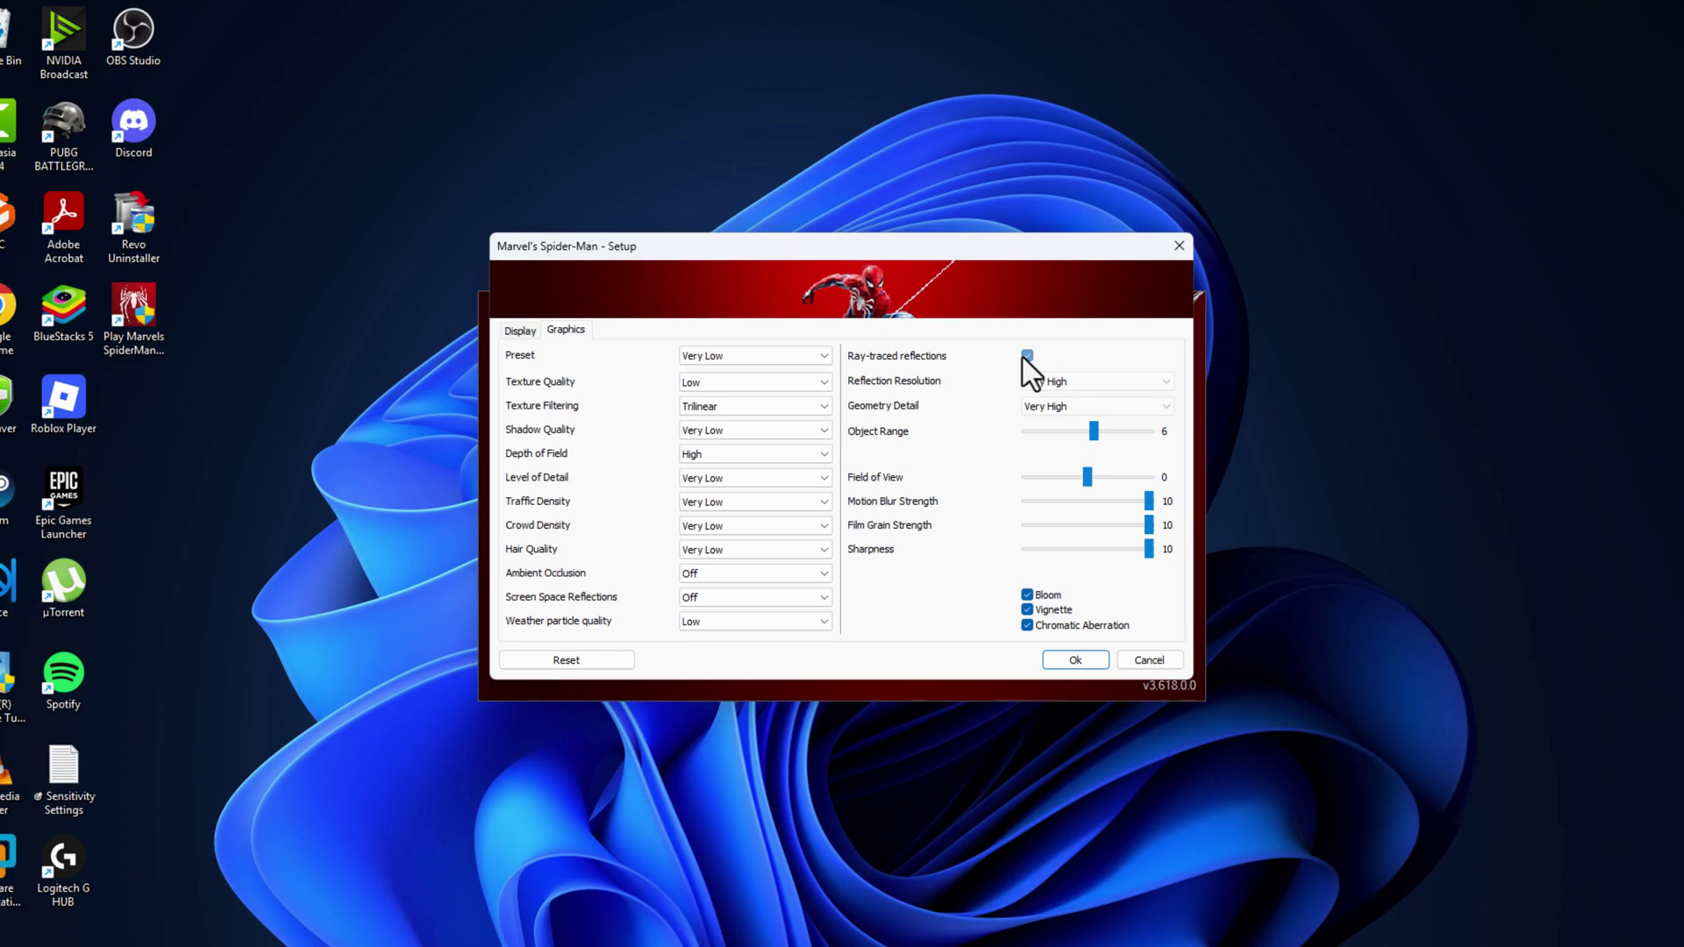
{"action": "left_click", "coordinate": [1028, 356]}
Review the anti-aliasing choices and the available upscale methods in the game's display settings.
{"action": "left_click", "coordinate": [523, 337]}
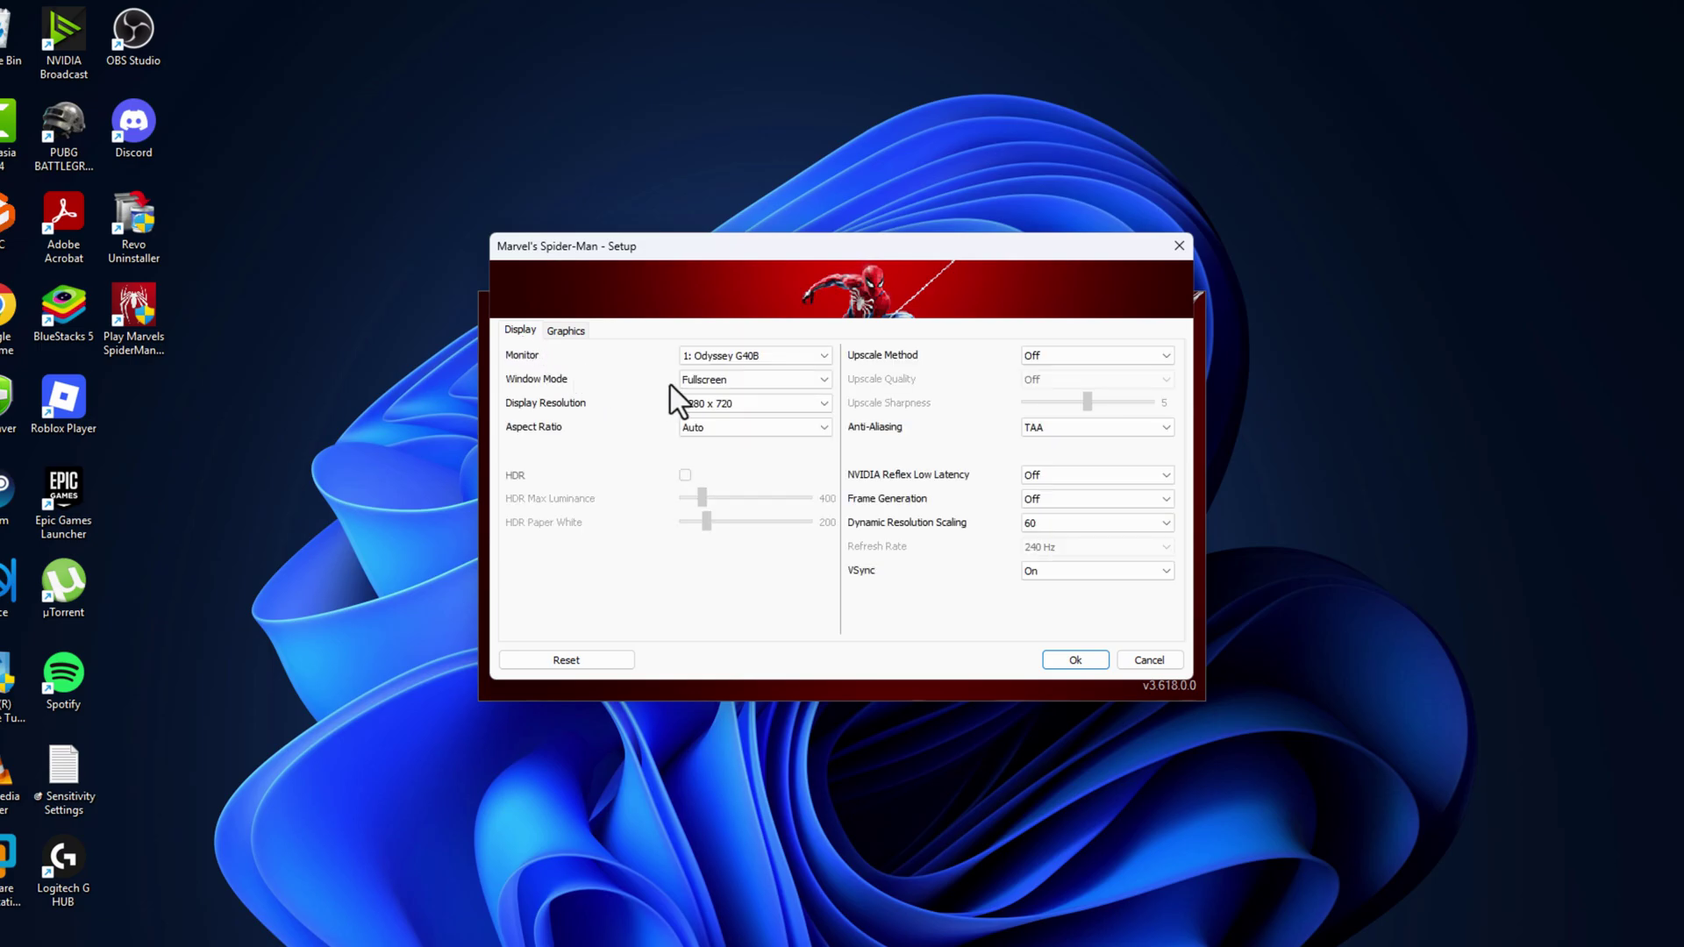
{"action": "left_click", "coordinate": [1040, 433]}
{"action": "left_click", "coordinate": [1061, 435]}
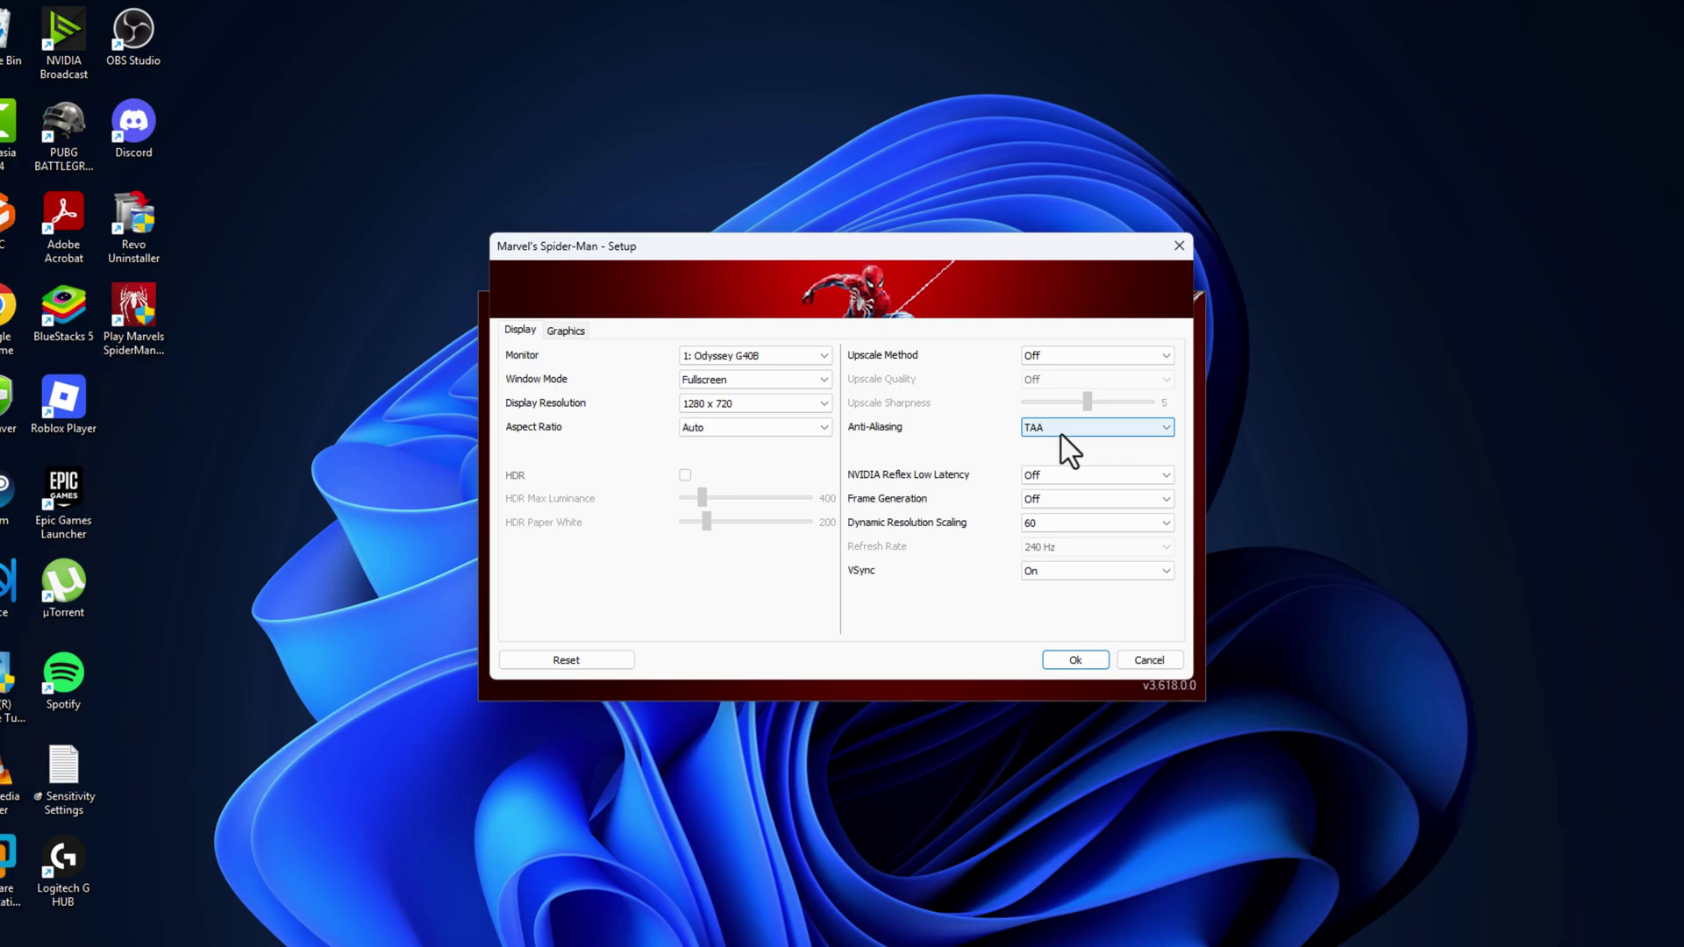
{"action": "left_click", "coordinate": [1040, 358]}
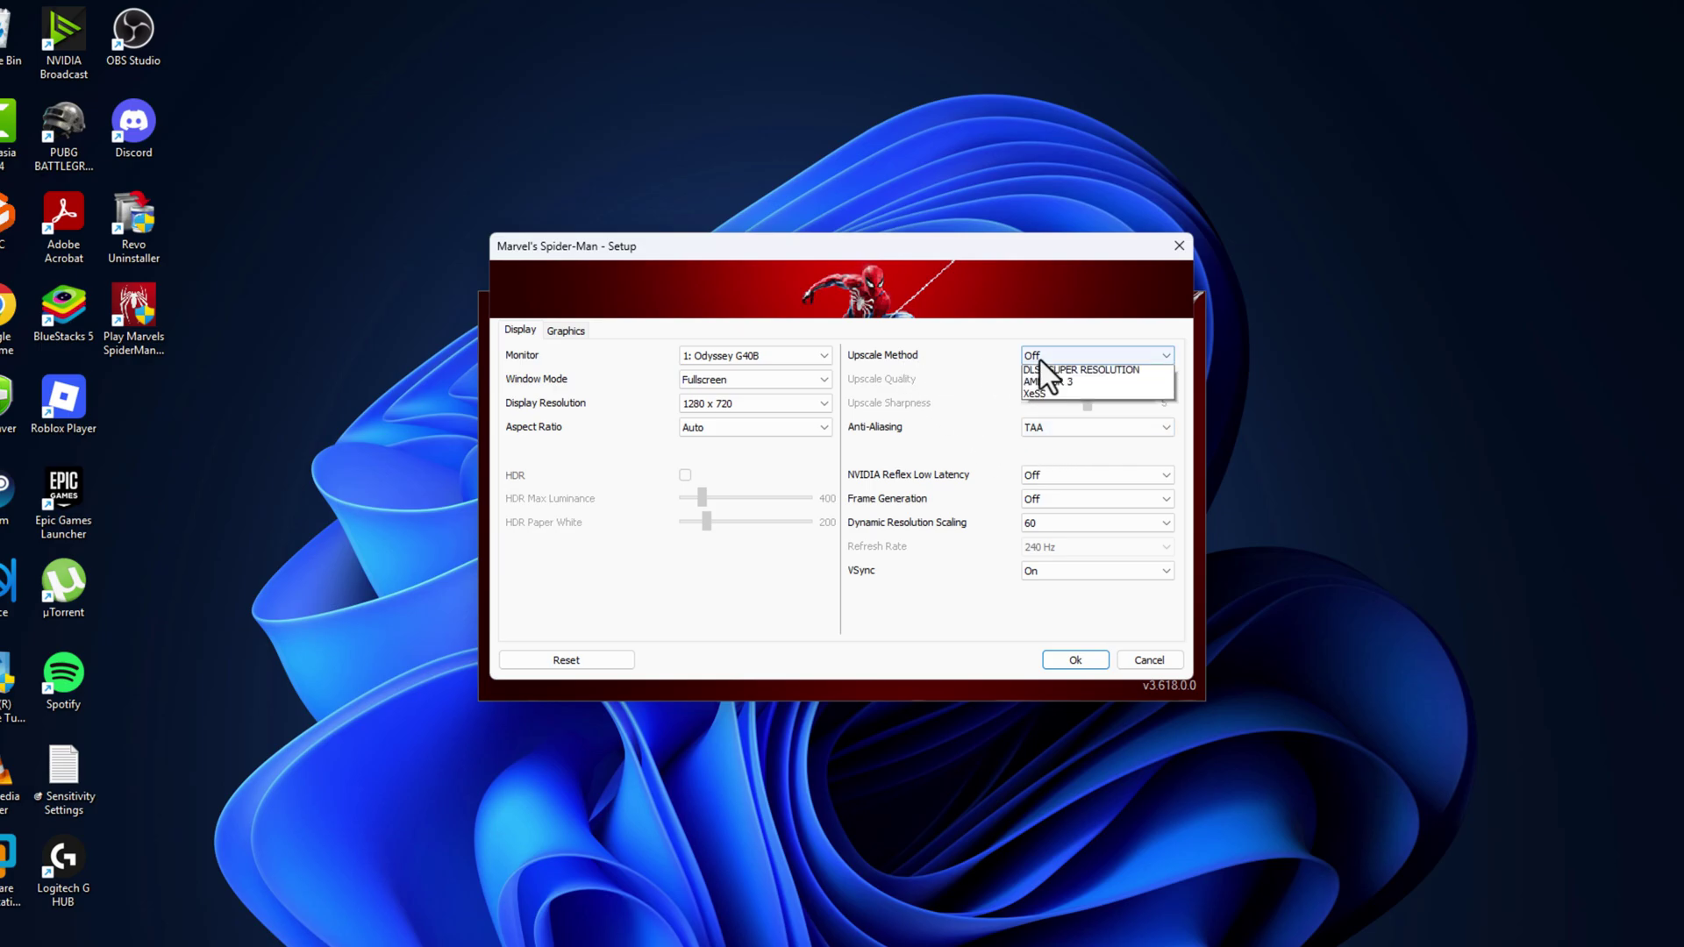
{"action": "left_click", "coordinate": [1044, 368]}
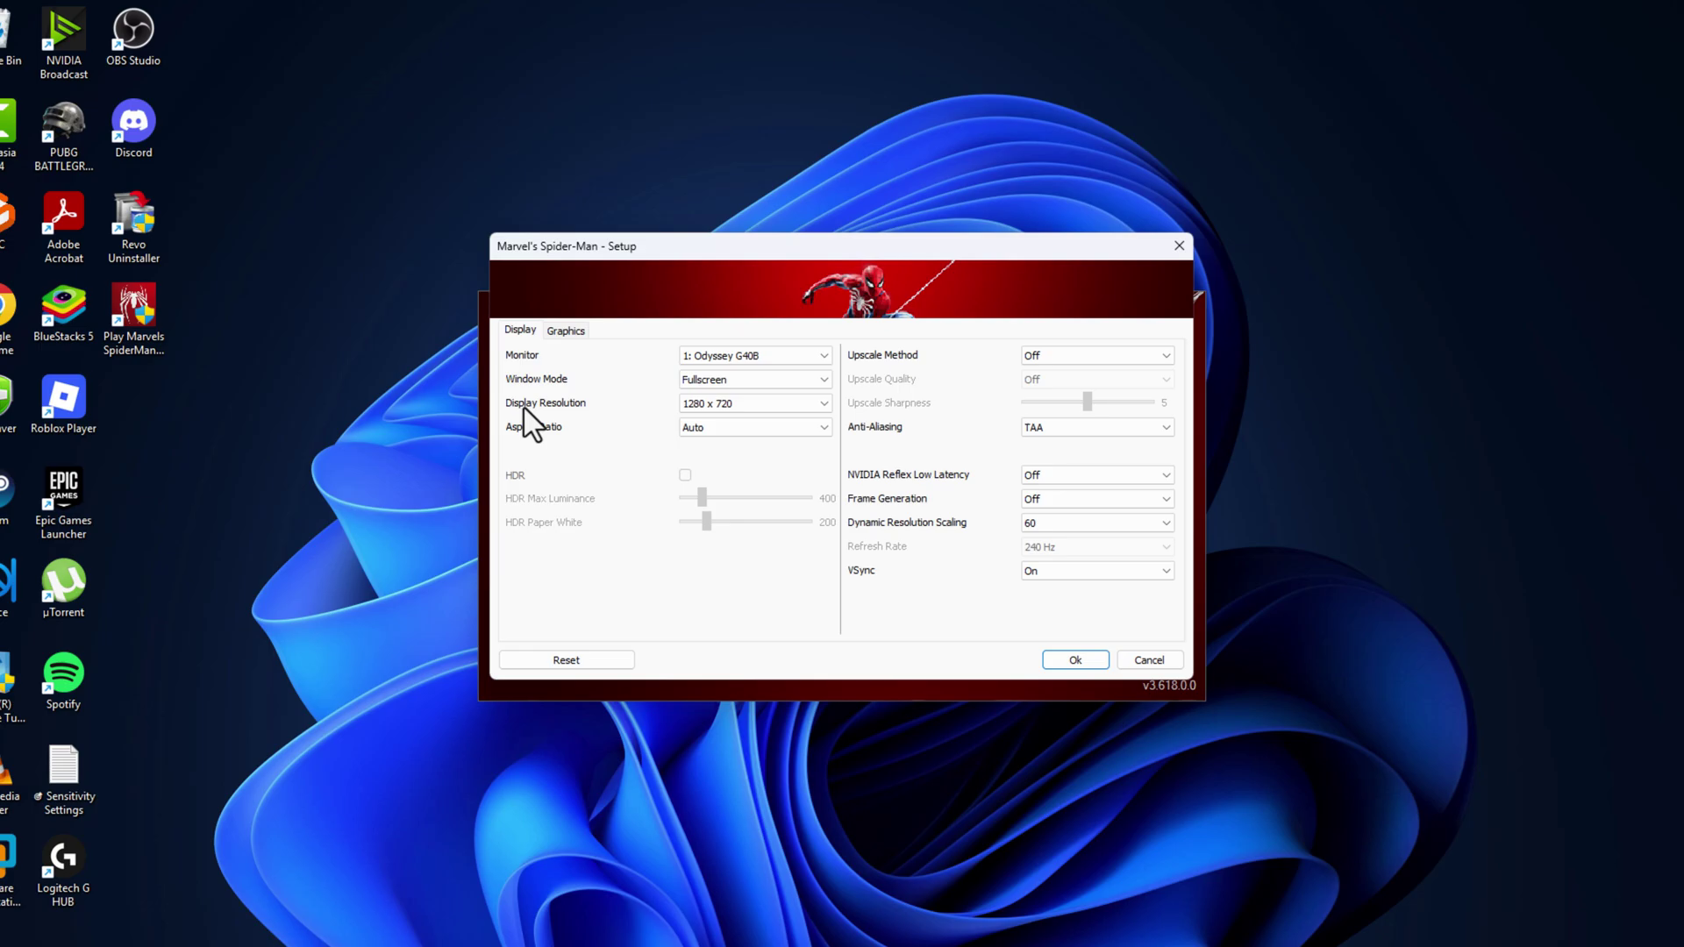
Choose a display resolution of 1280 x 720, save the game settings and quit the launcher.
{"action": "left_click", "coordinate": [719, 406]}
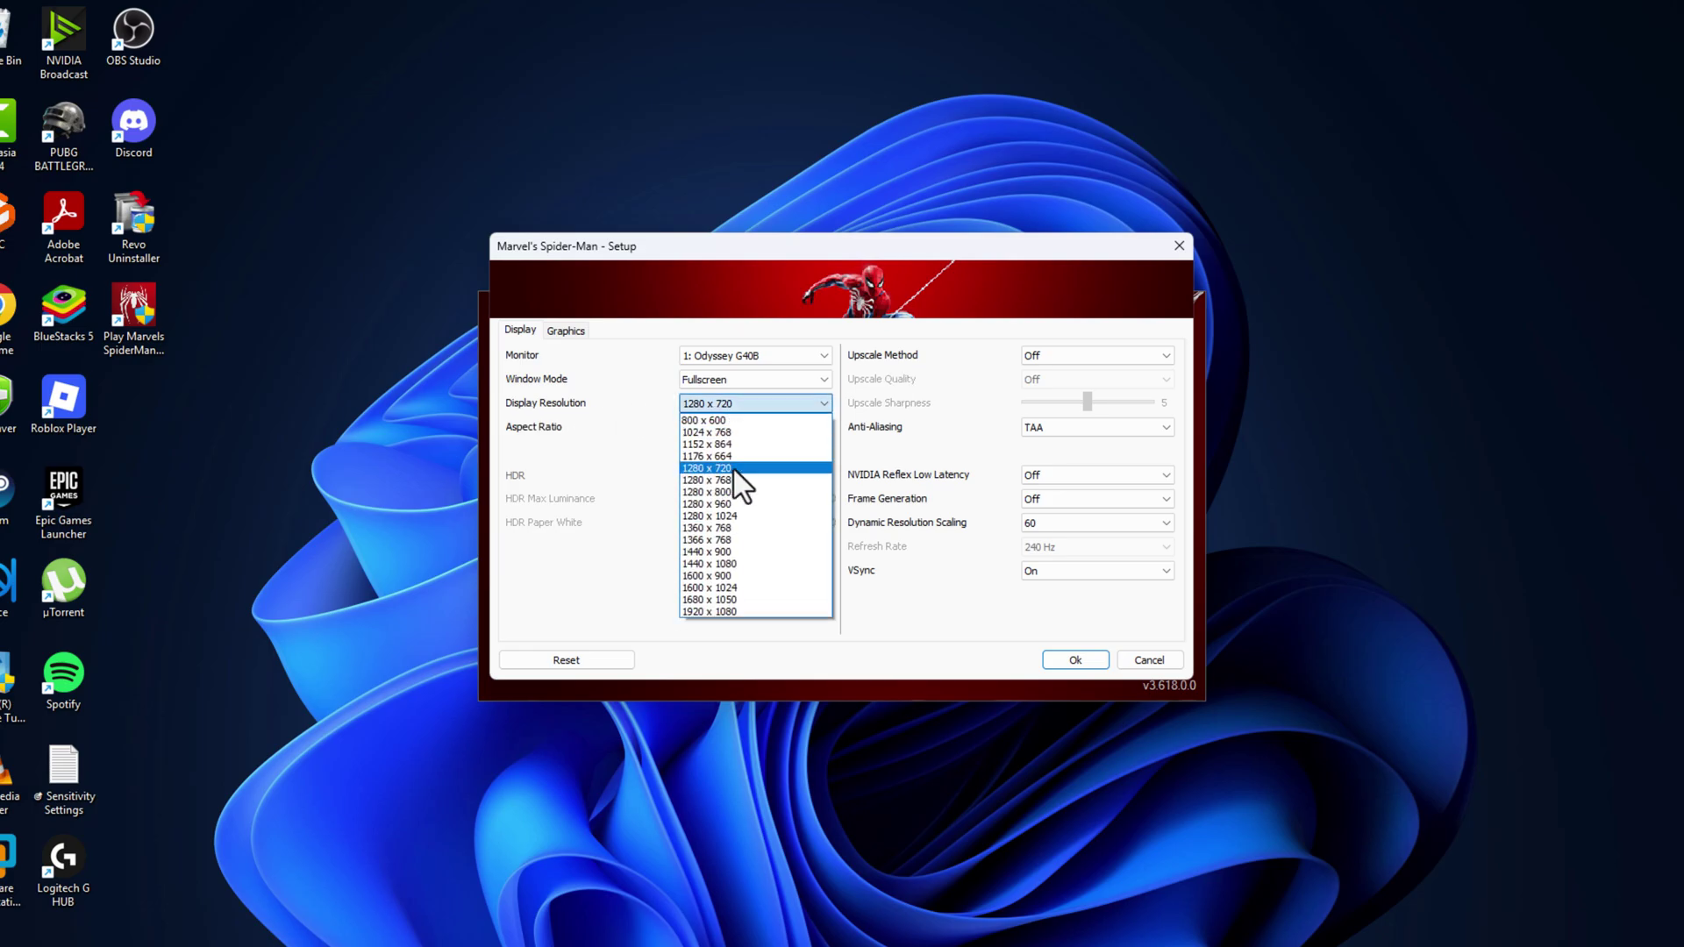
{"action": "left_click", "coordinate": [734, 468]}
{"action": "left_click", "coordinate": [1078, 660]}
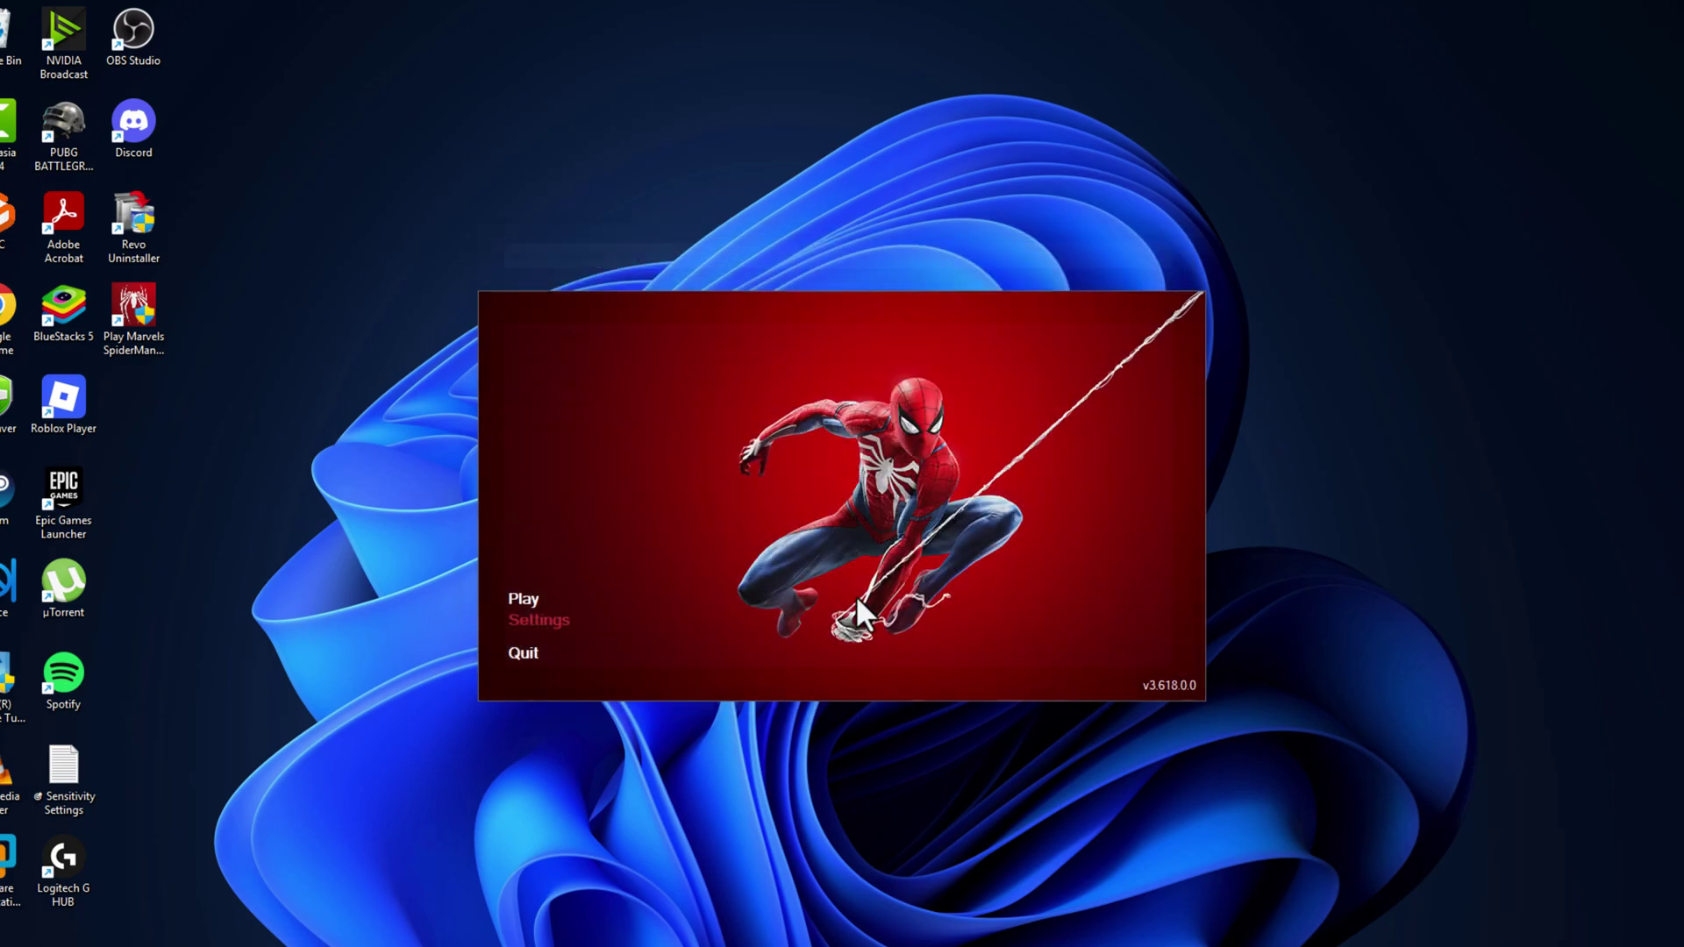
{"action": "left_click", "coordinate": [526, 658]}
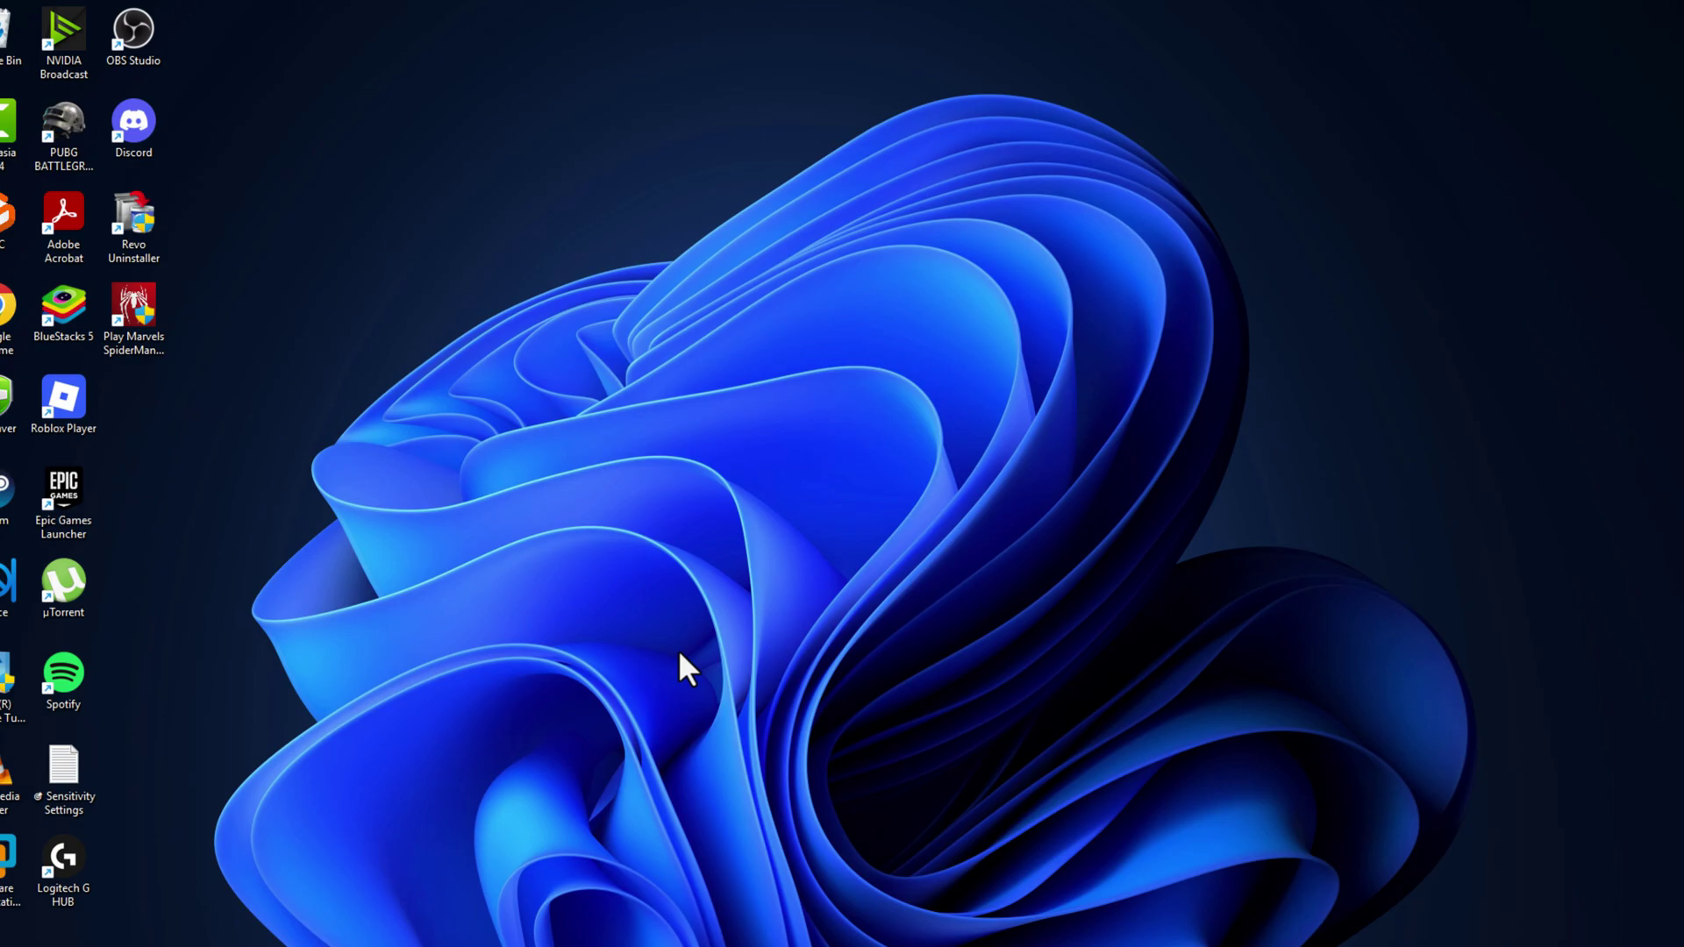
Find the Windows Update page by searching for "check" and check for updates.
{"action": "left_click", "coordinate": [614, 946]}
{"action": "type", "text": "check"}
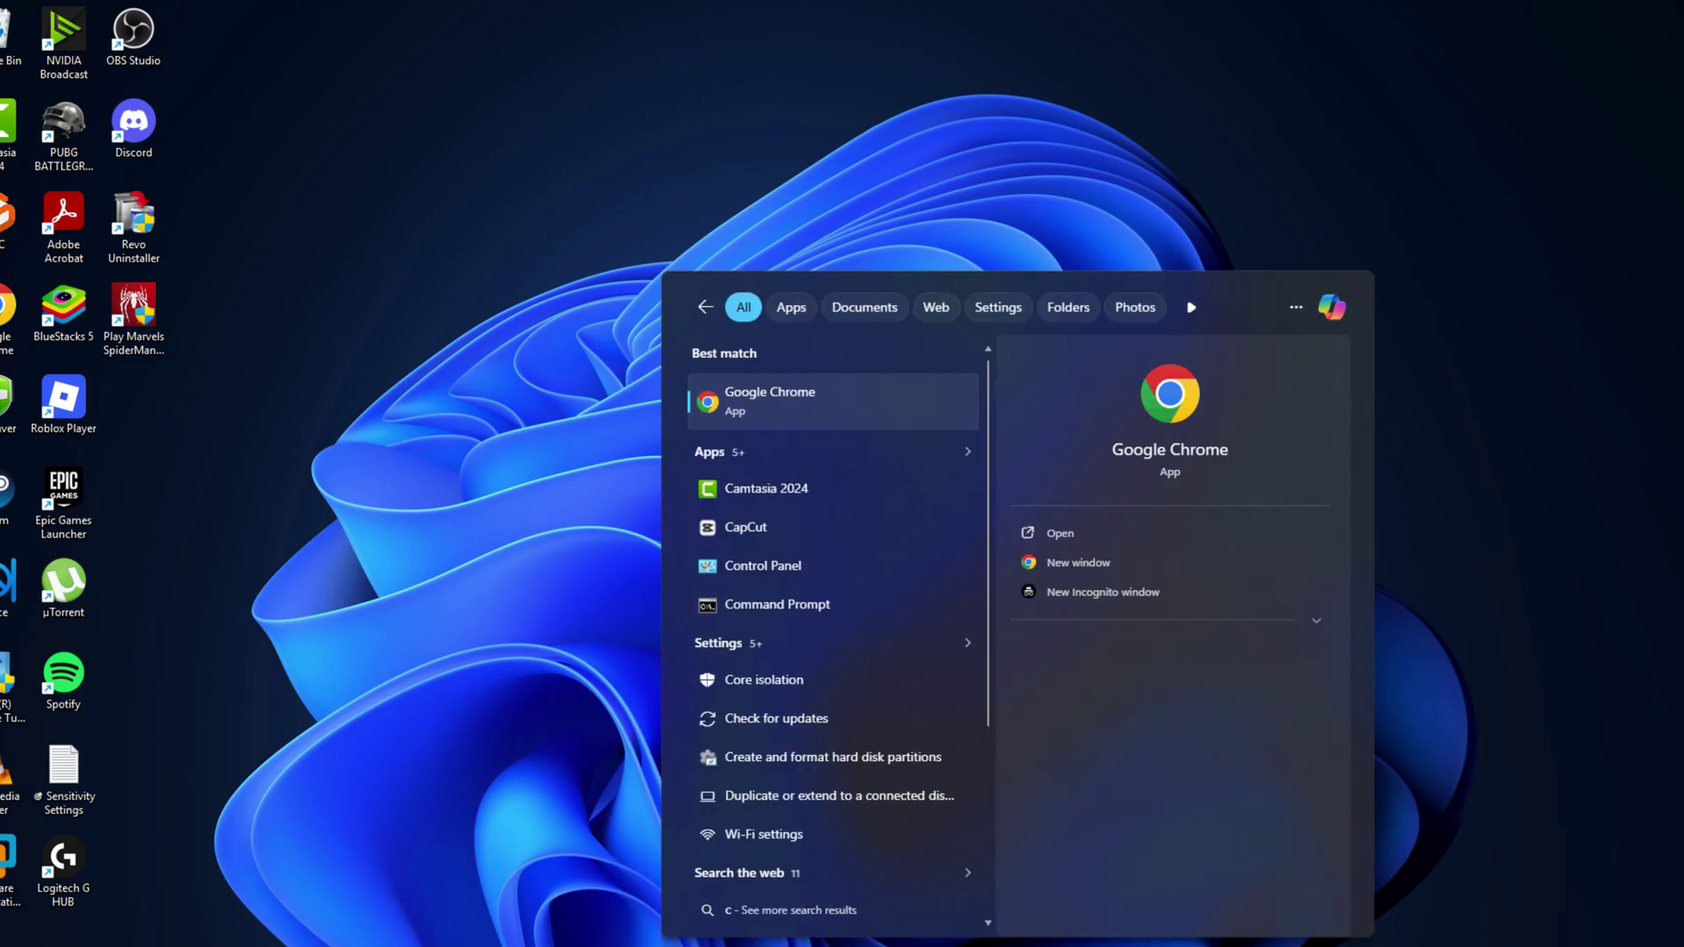
{"action": "left_click", "coordinate": [701, 408]}
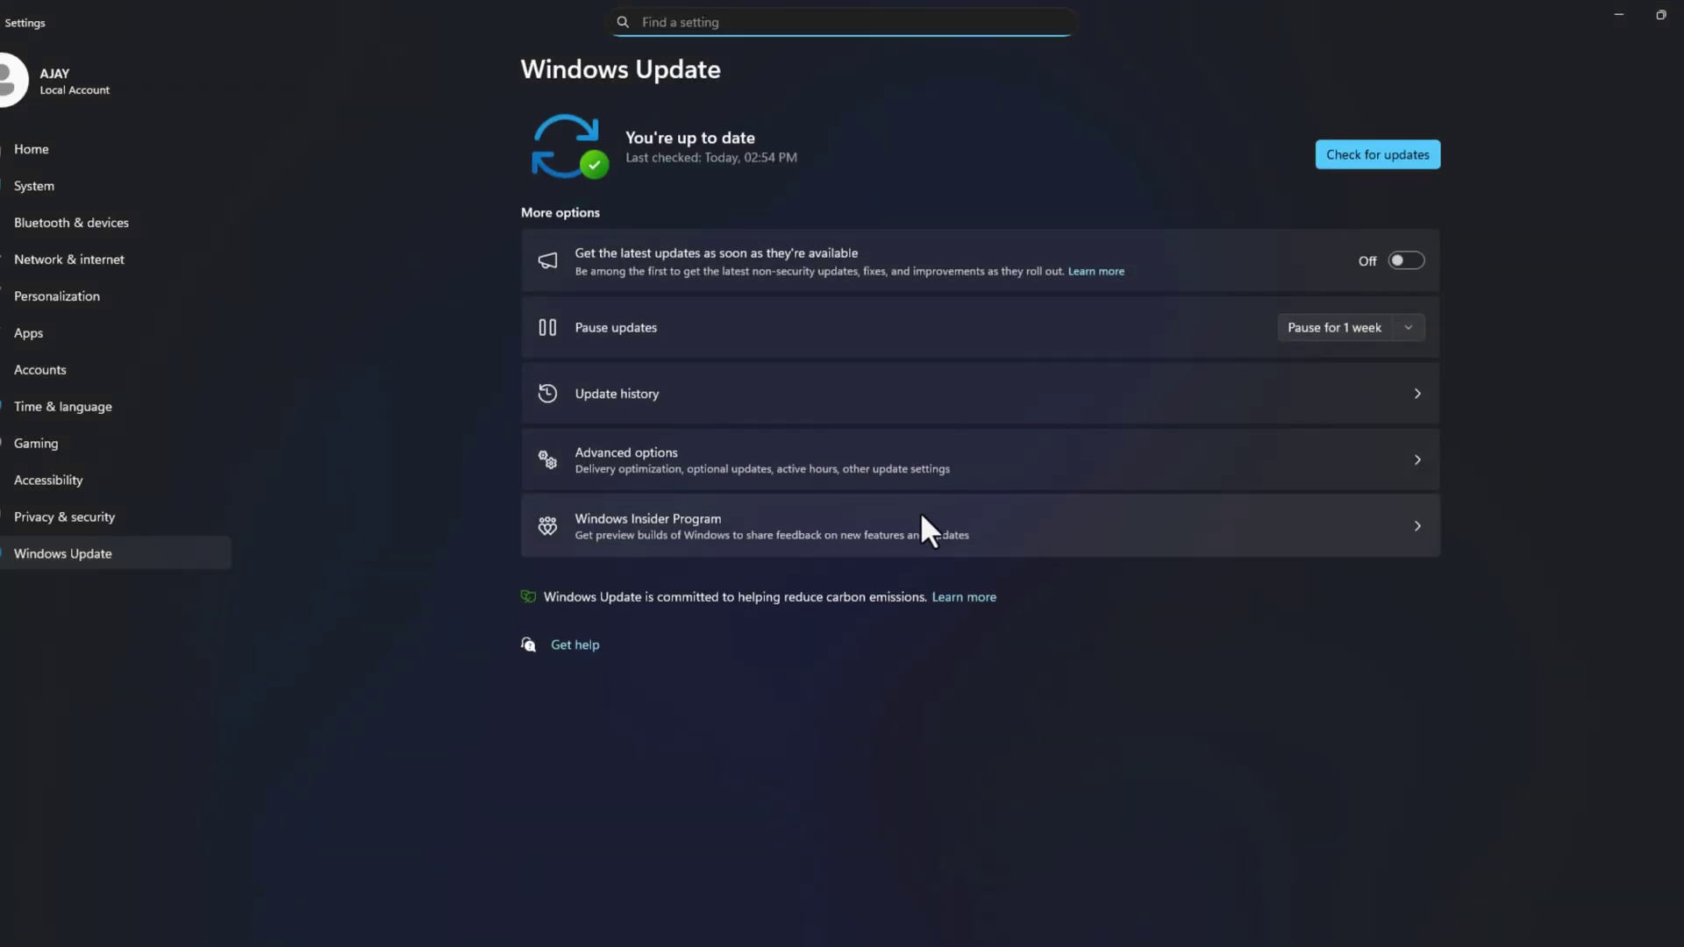
{"action": "left_click", "coordinate": [1349, 161]}
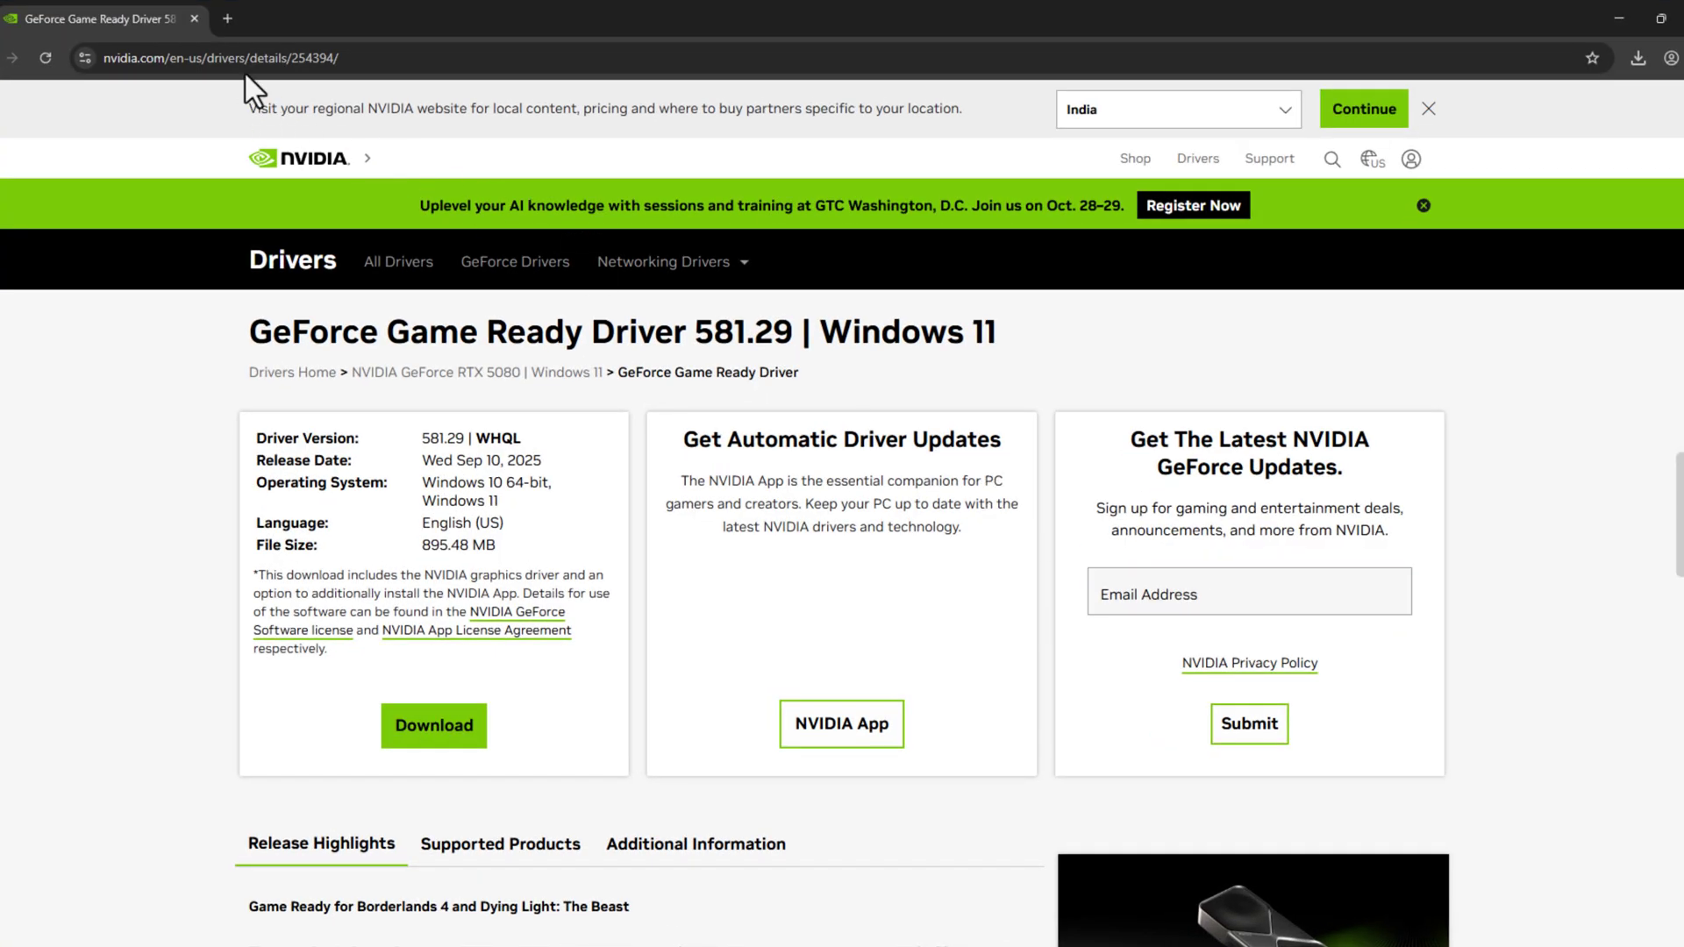
Search Google for "visual c++ all in one" in a new browser tab.
{"action": "left_click", "coordinate": [227, 18]}
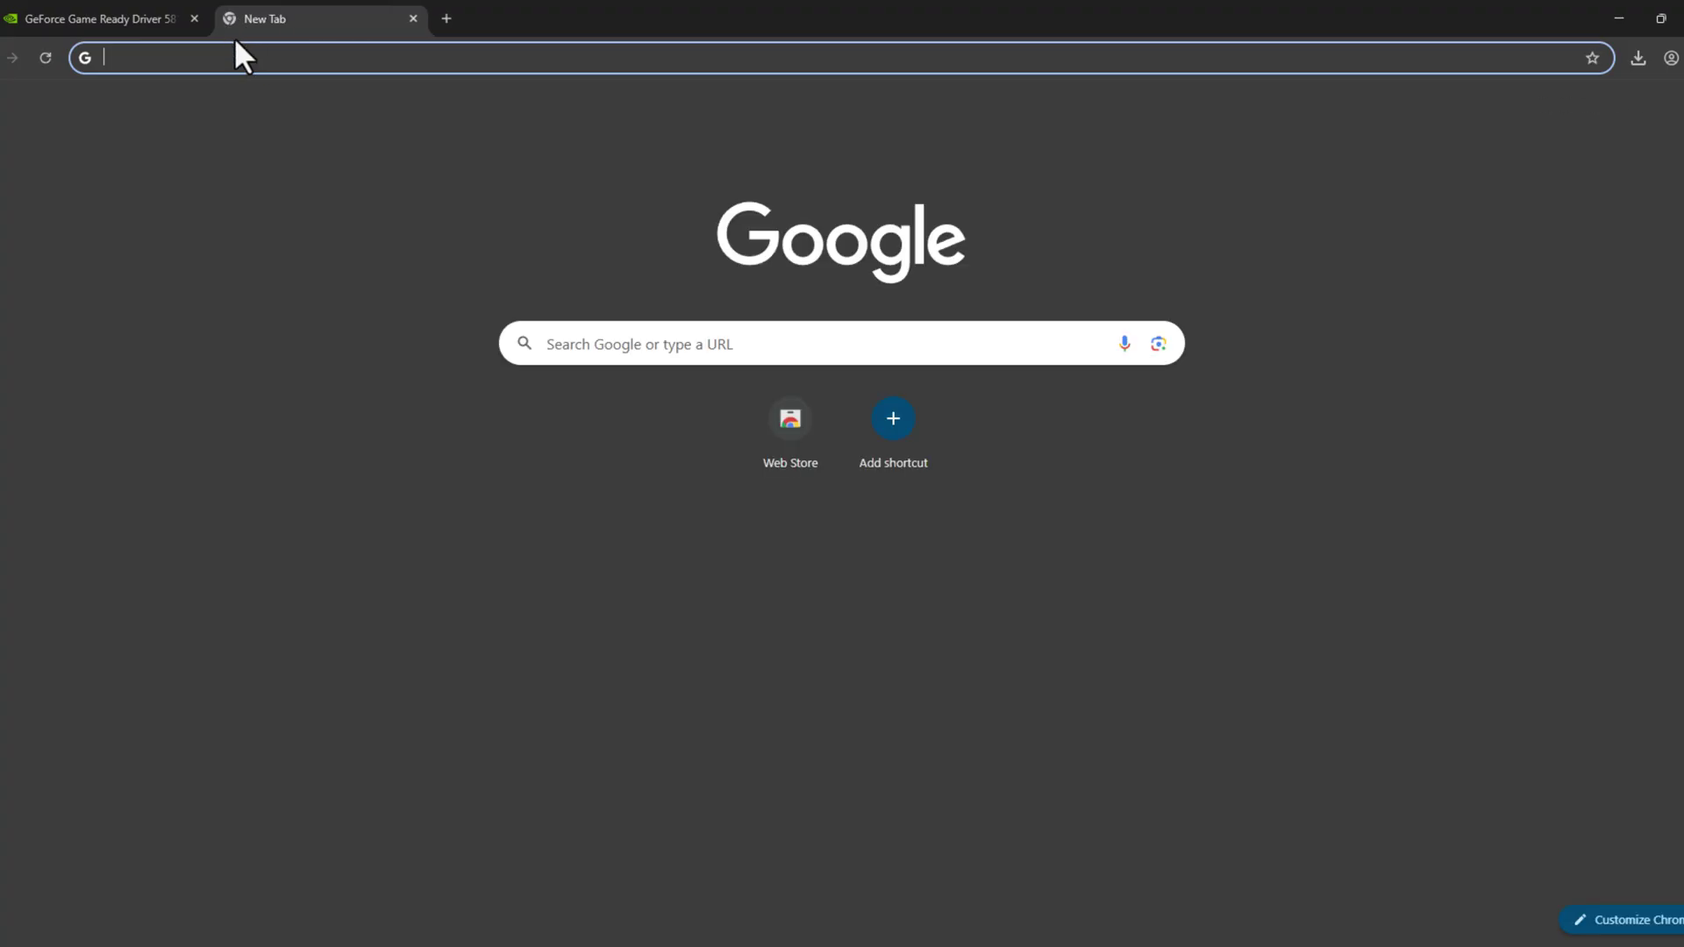
{"action": "left_click", "coordinate": [275, 58]}
{"action": "type", "text": "visual"}
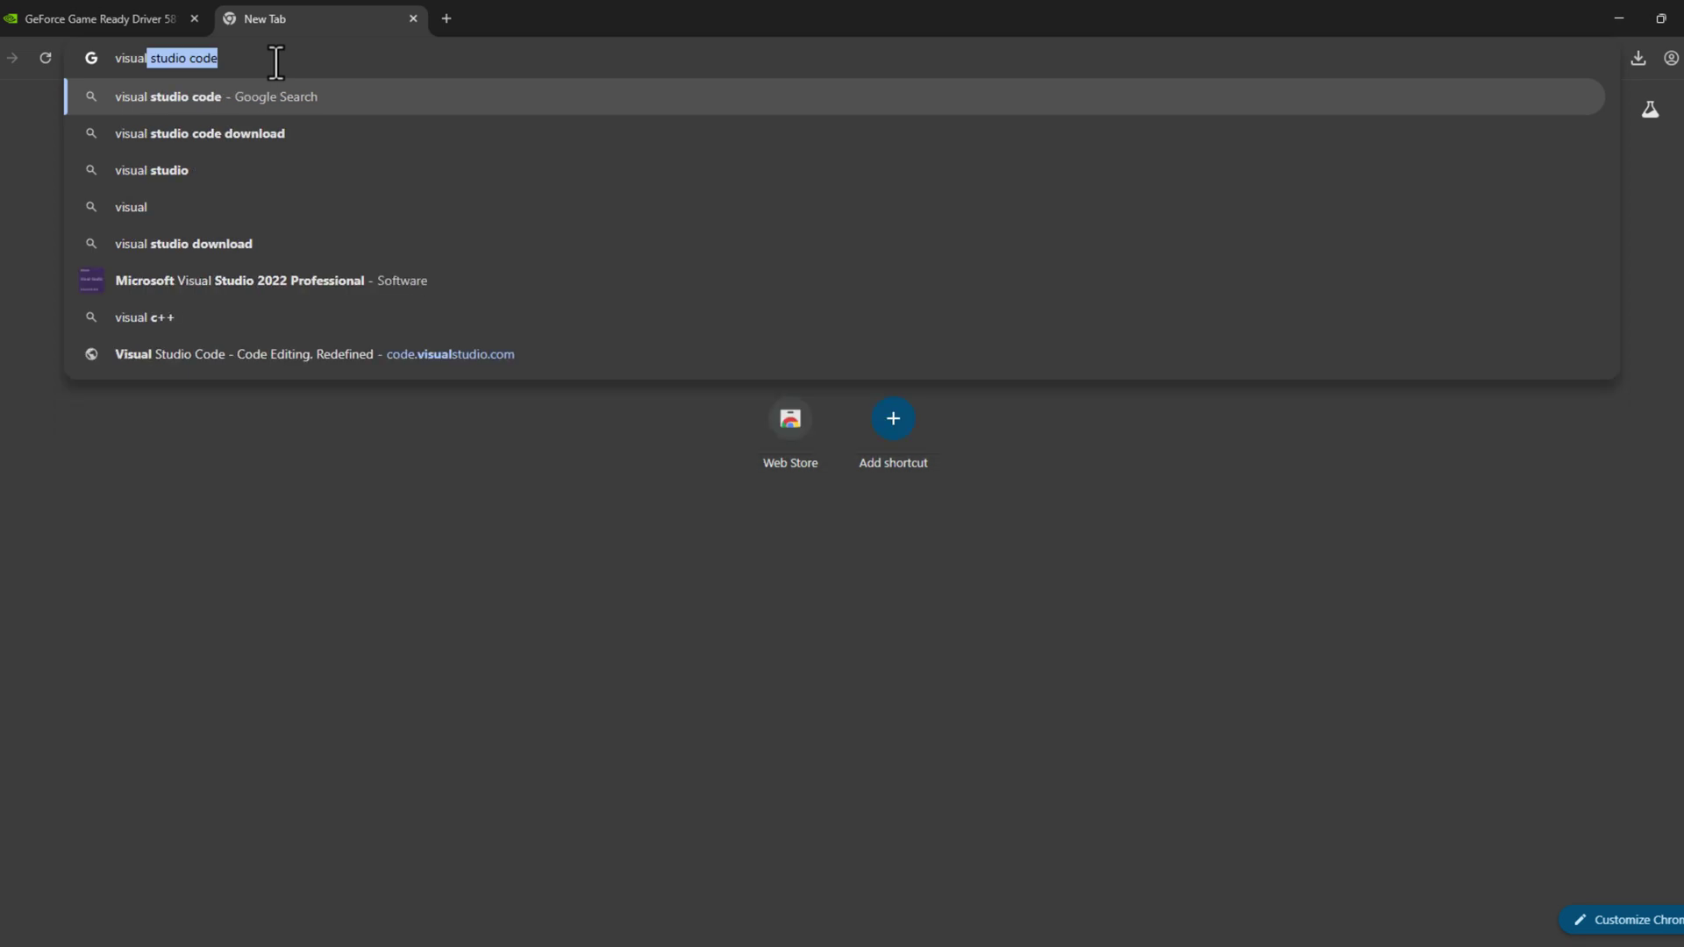
{"action": "type", "text": " c++"}
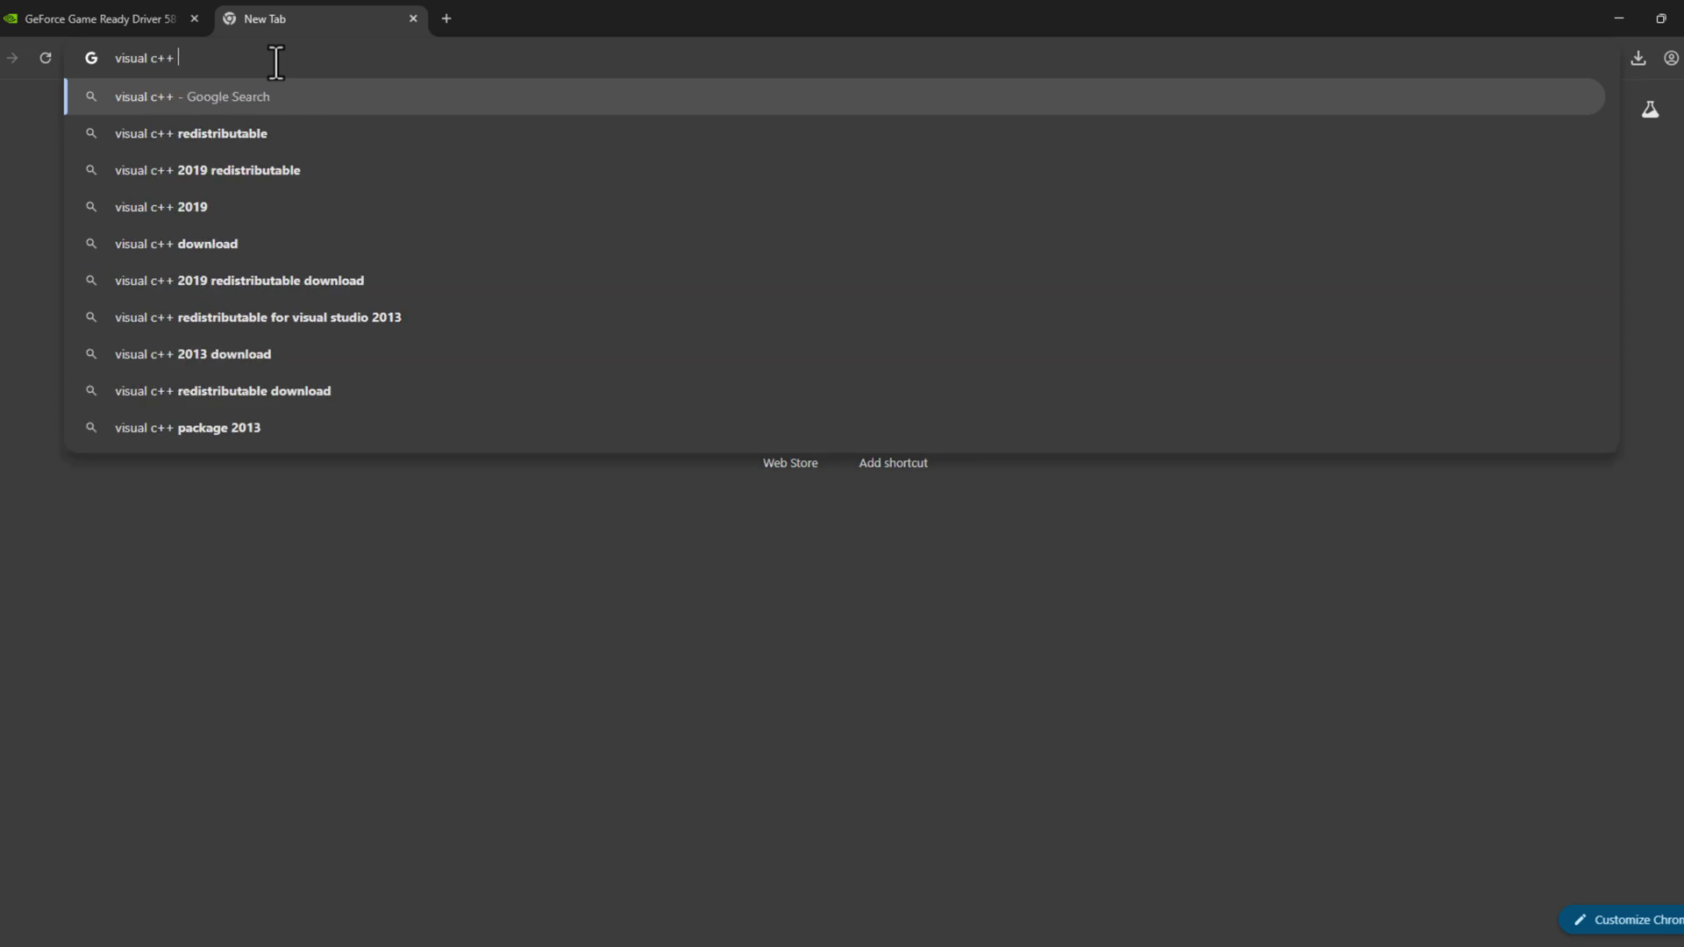
{"action": "type", "text": " all in one"}
{"action": "key", "text": "Return"}
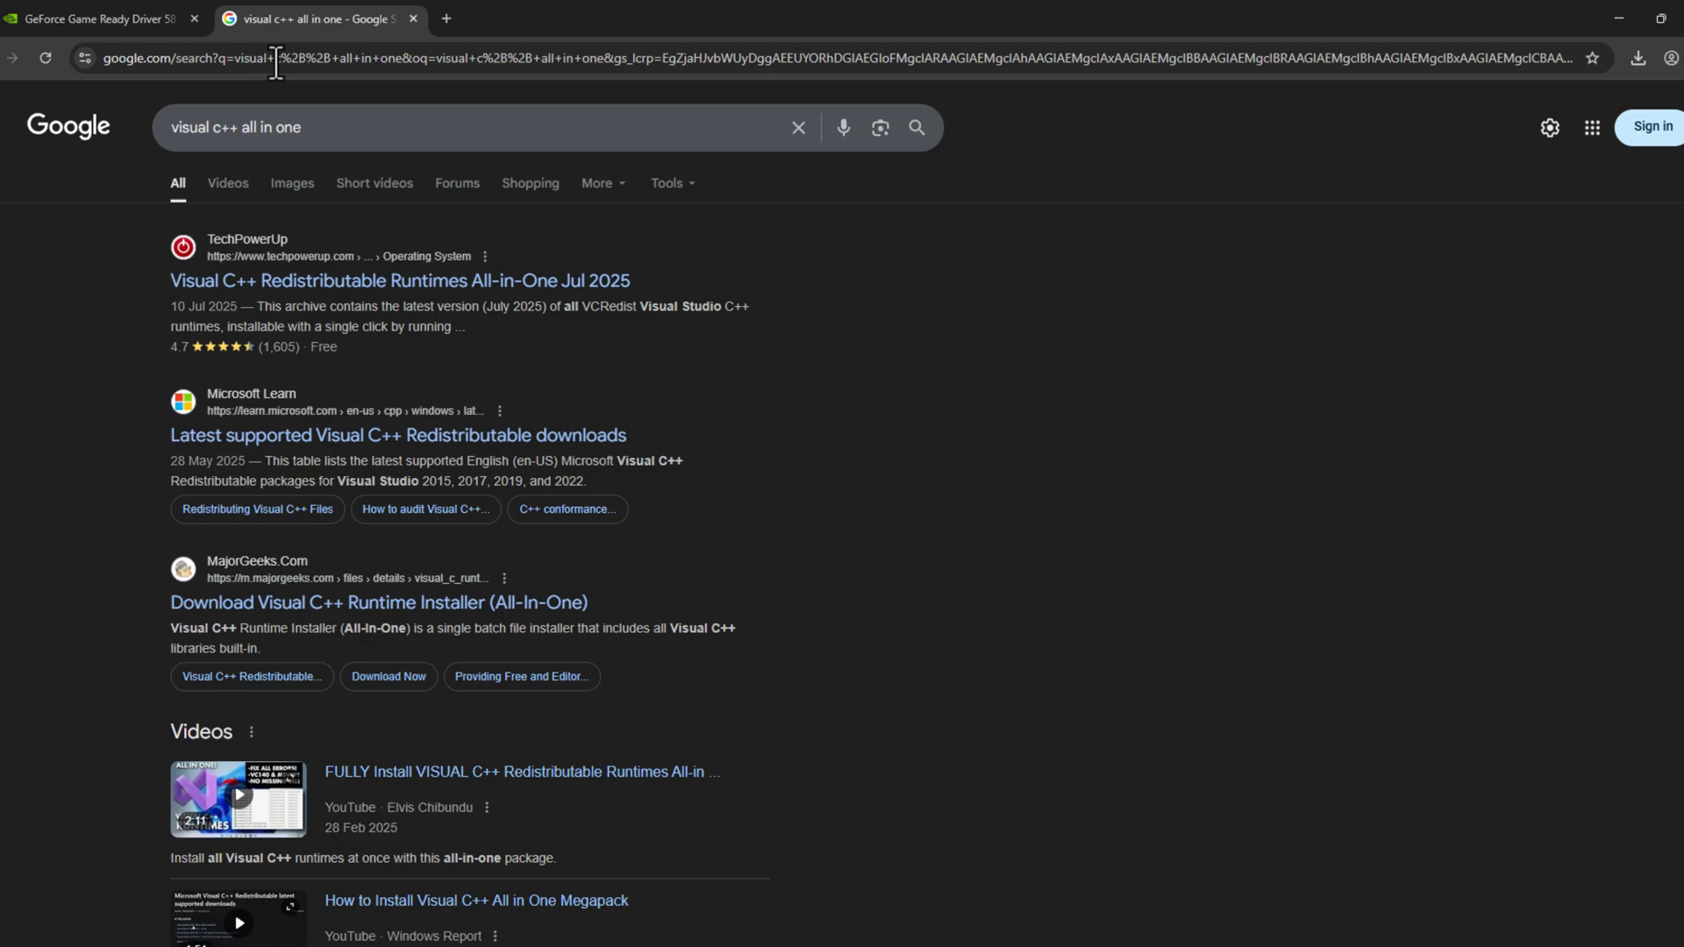
Download the Visual C++ Redistributable Runtimes All-in-One Jul 2025 package from TechPowerUp's US-1 server.
{"action": "left_click", "coordinate": [274, 282]}
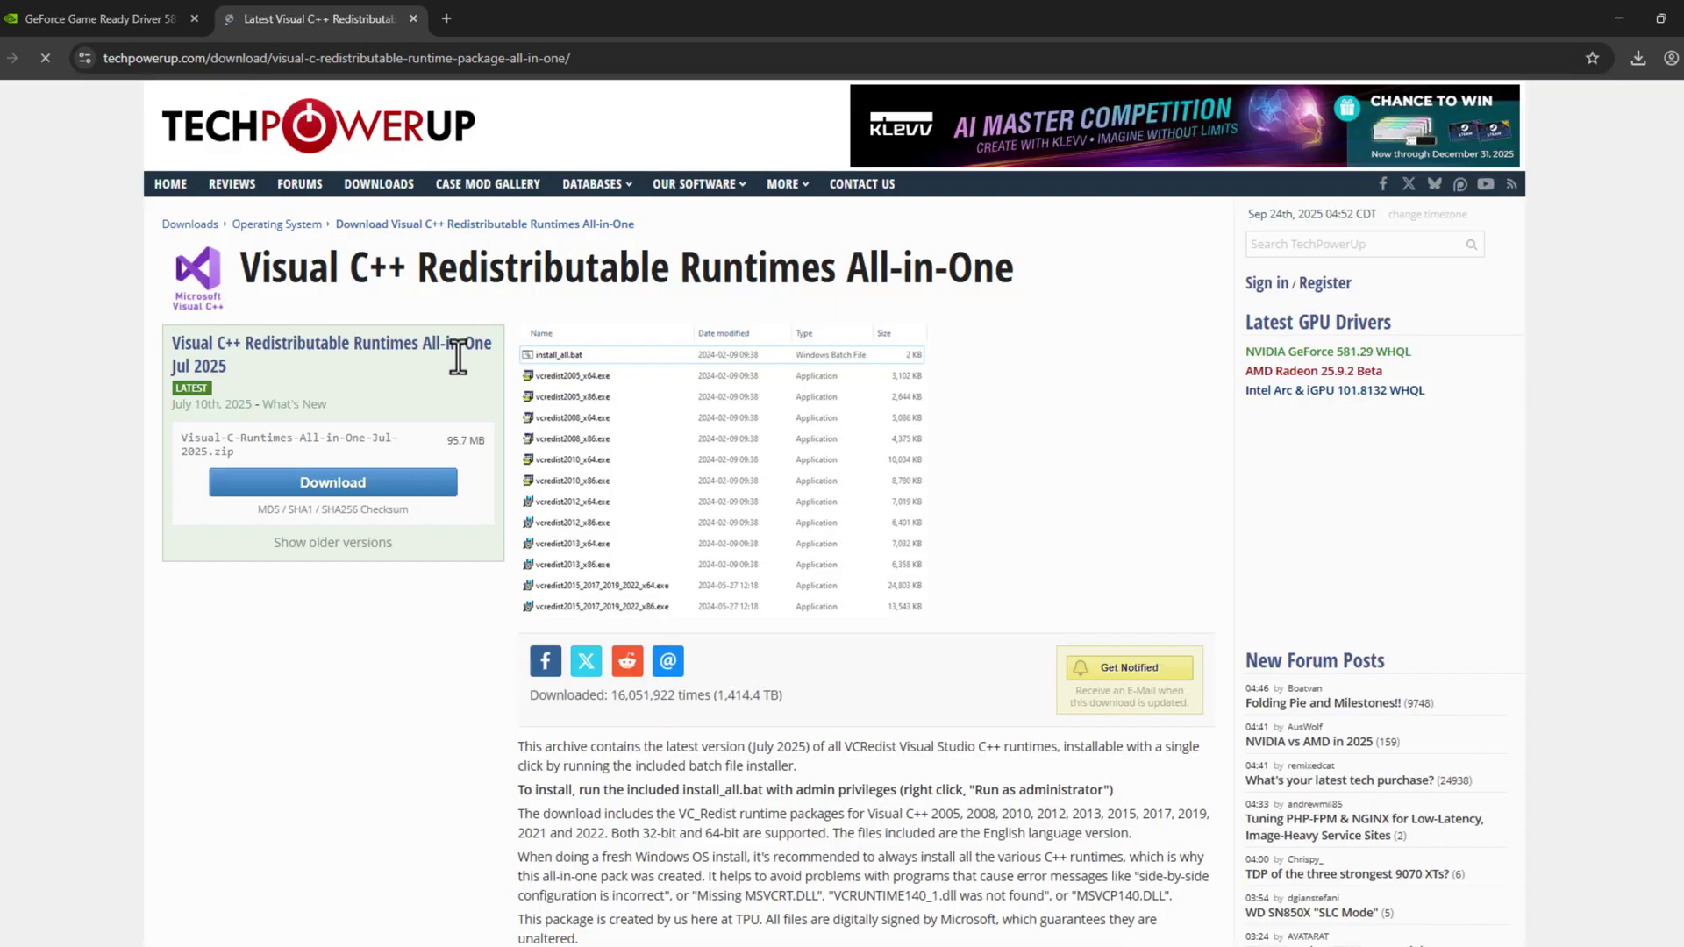
{"action": "left_click", "coordinate": [265, 488]}
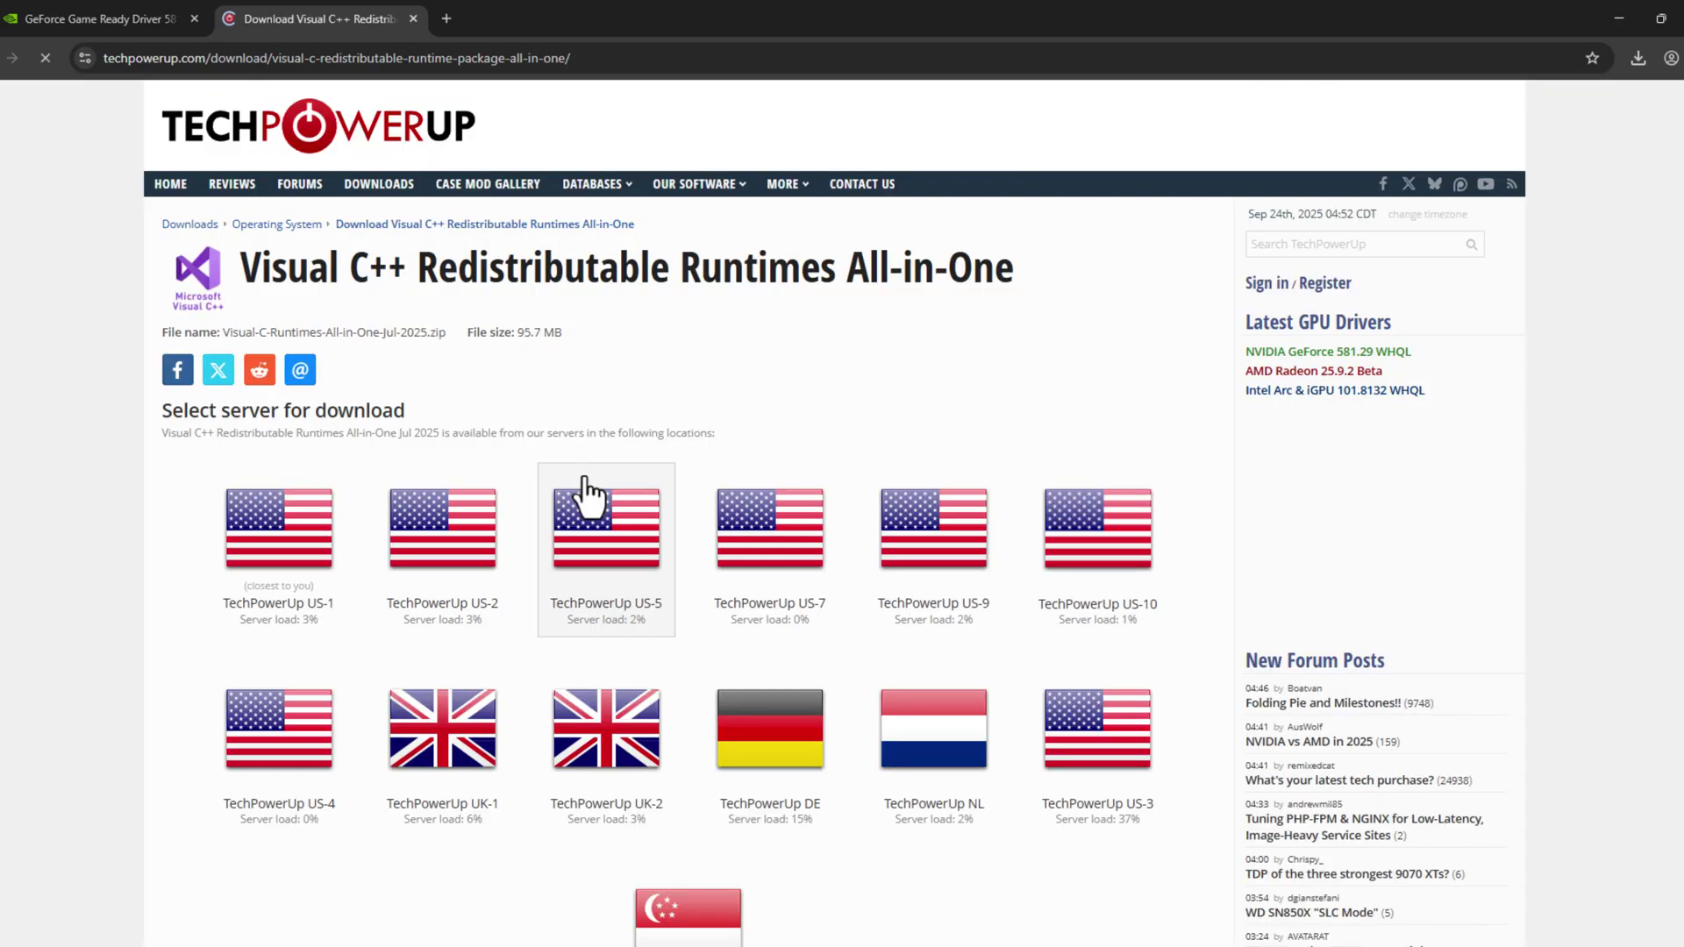
{"action": "left_click", "coordinate": [295, 582]}
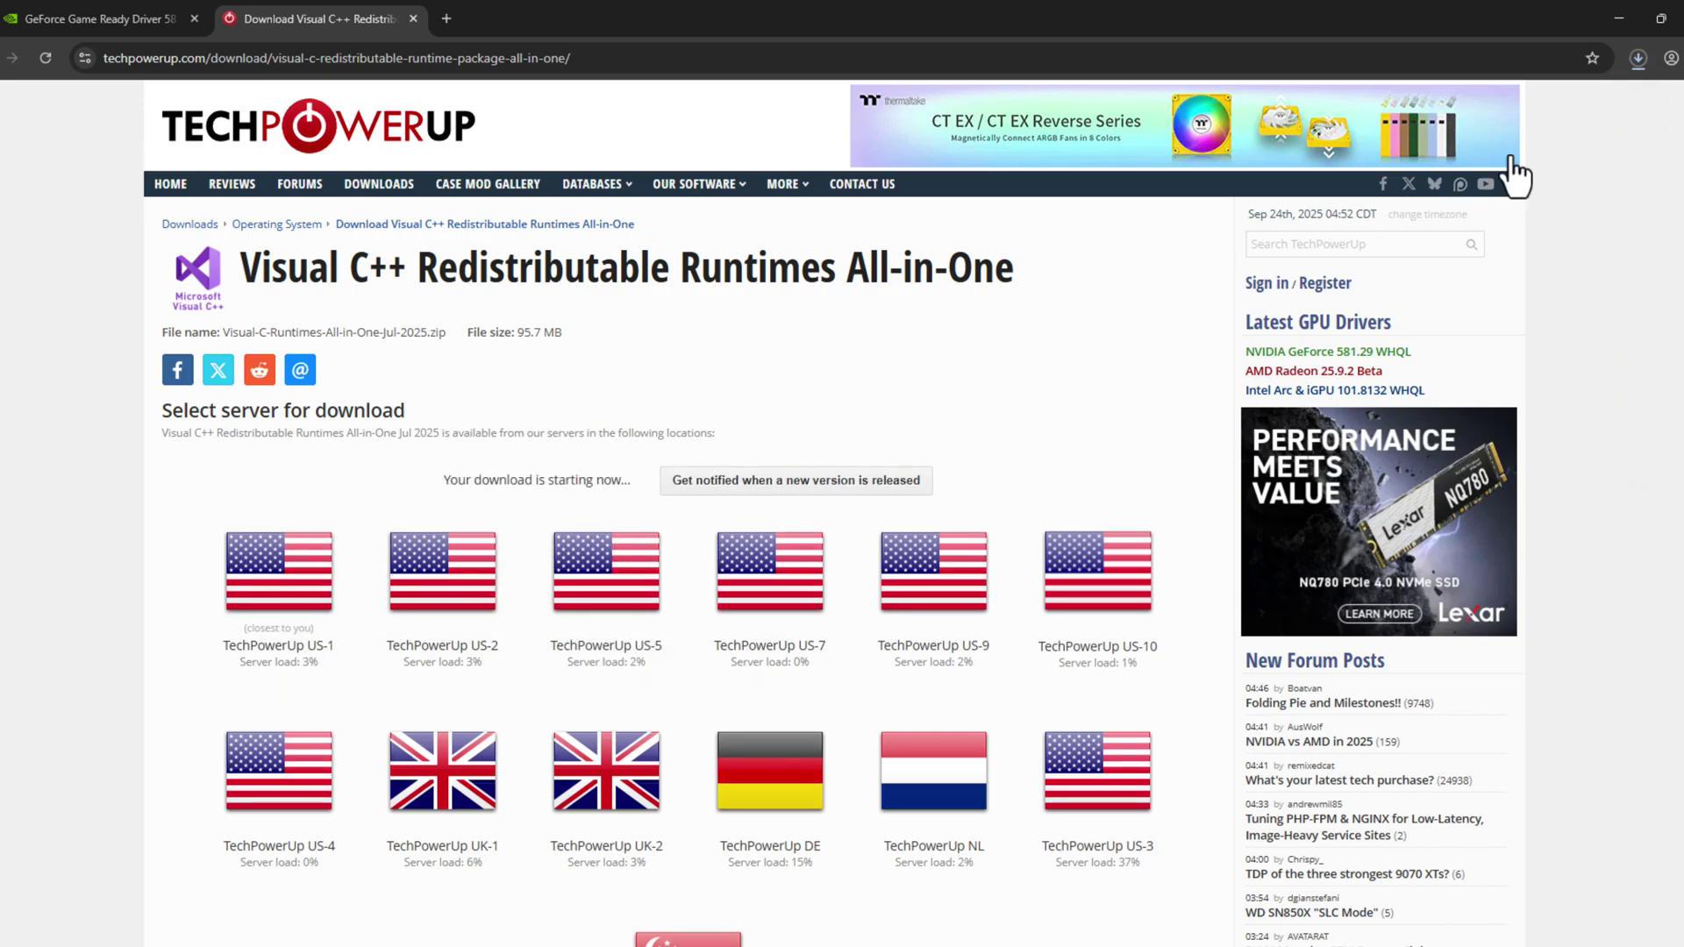
Show the downloaded Visual-C-Runtimes-All-in-One-Jul-2025 archive in its folder, extract it with WinRAR and open the extracted folder.
{"action": "left_click", "coordinate": [1637, 58]}
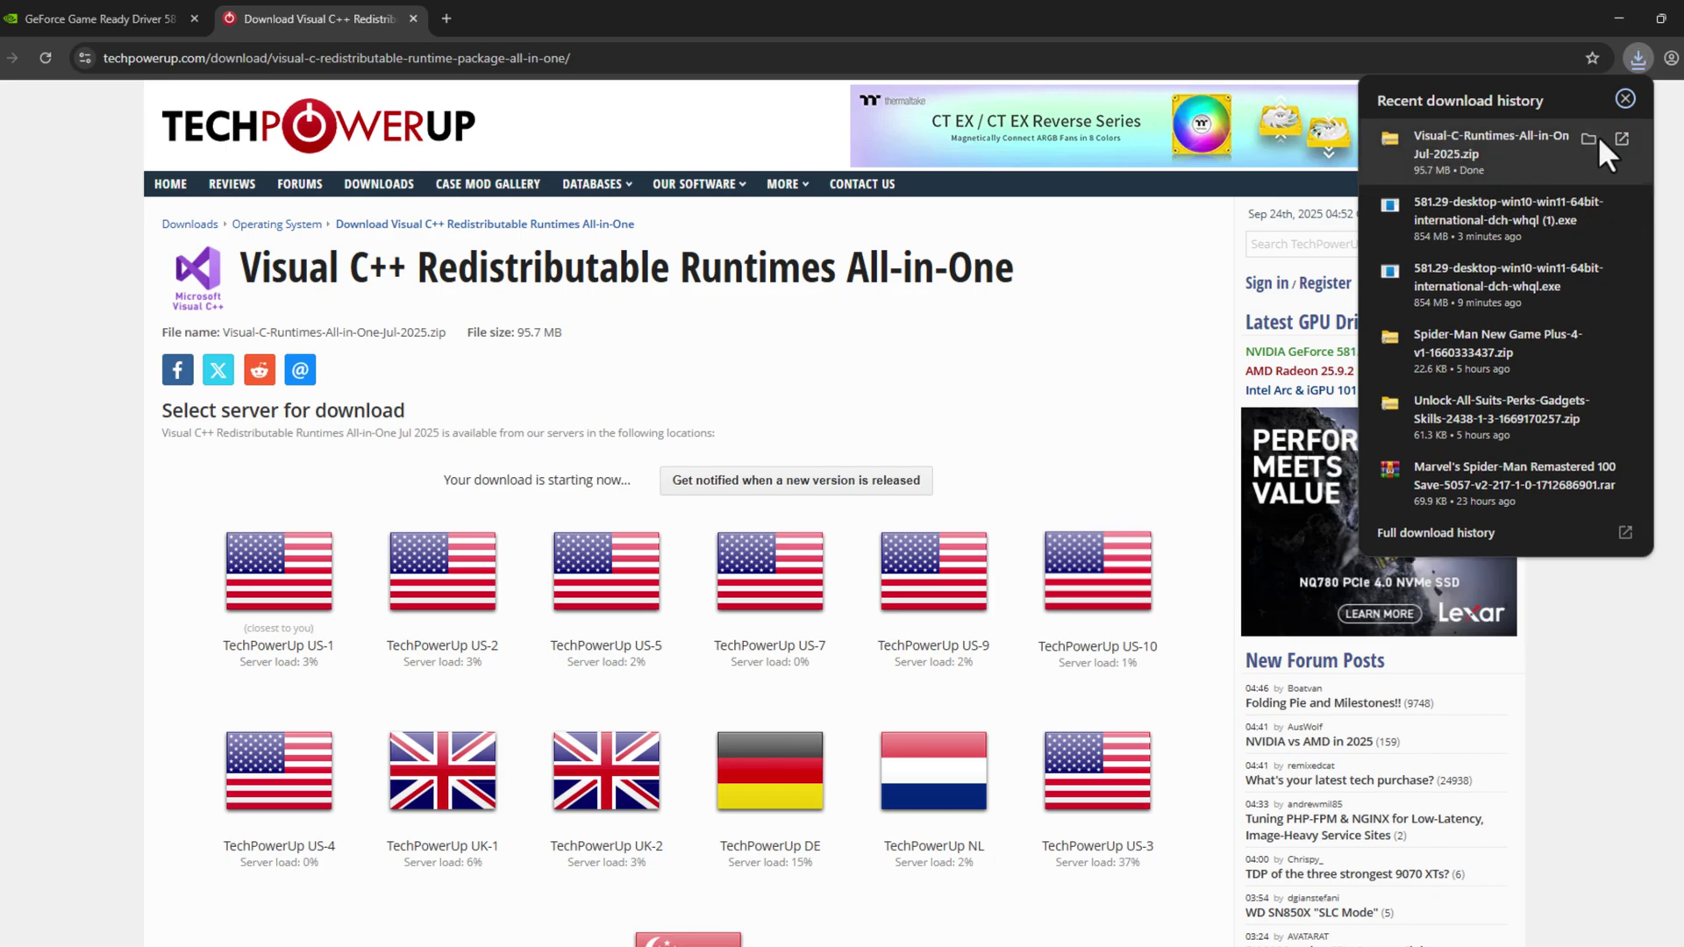
{"action": "left_click", "coordinate": [1591, 139]}
{"action": "right_click", "coordinate": [695, 297]}
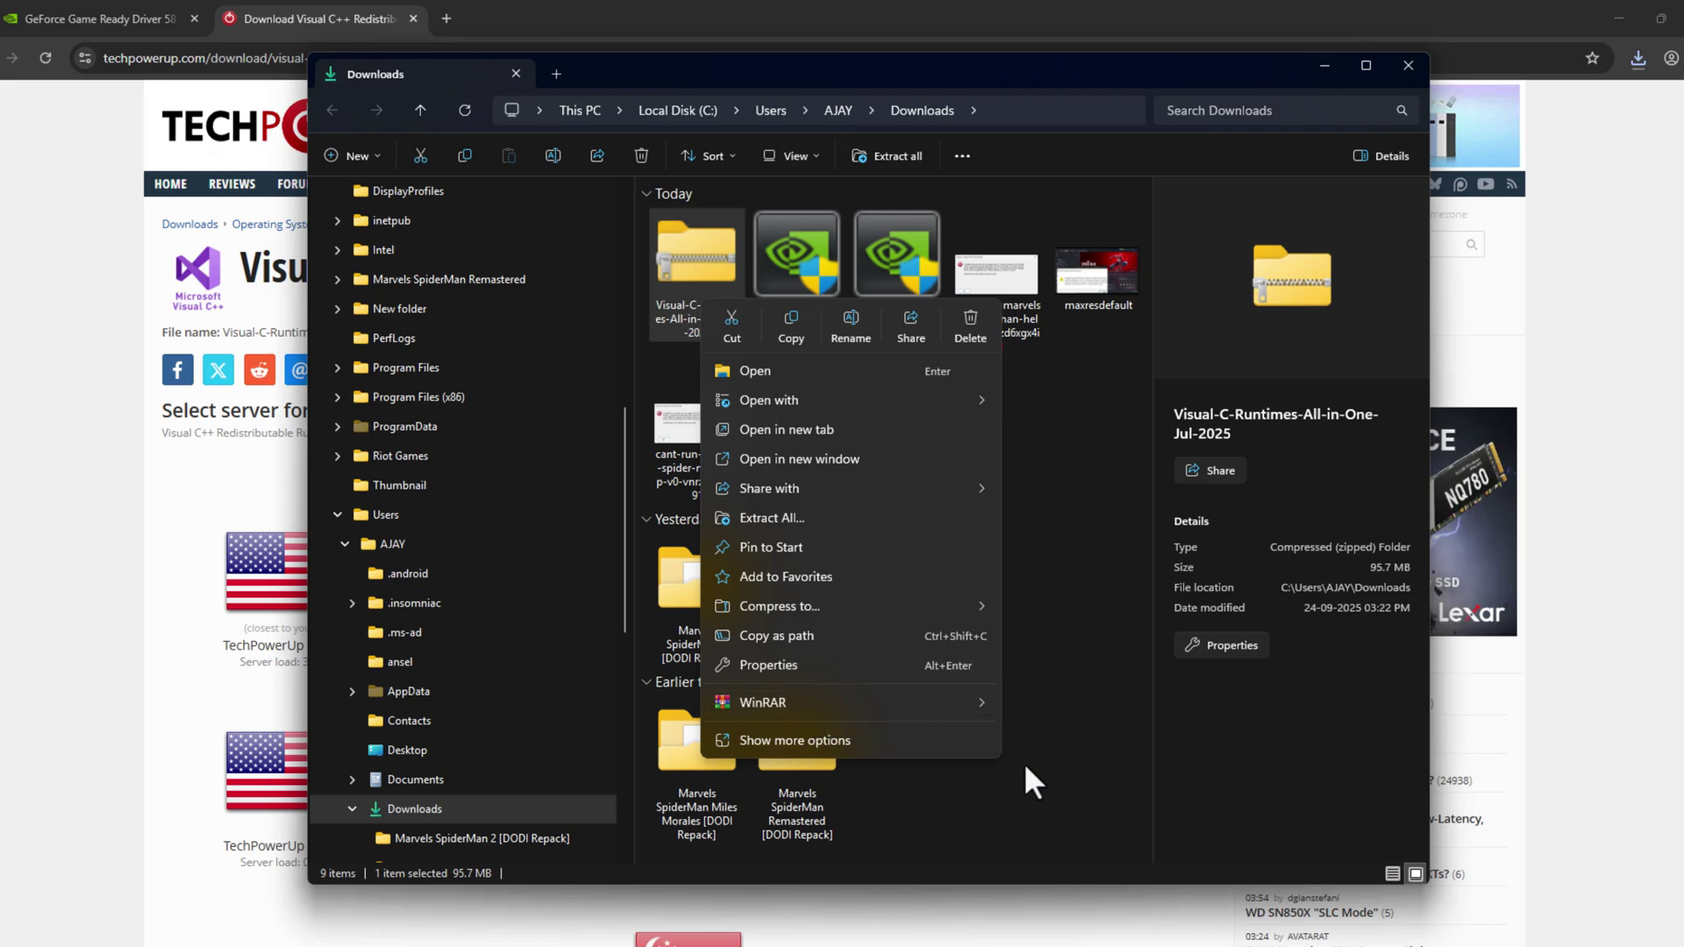
{"action": "mouse_move", "coordinate": [954, 704]}
{"action": "left_click", "coordinate": [1063, 794]}
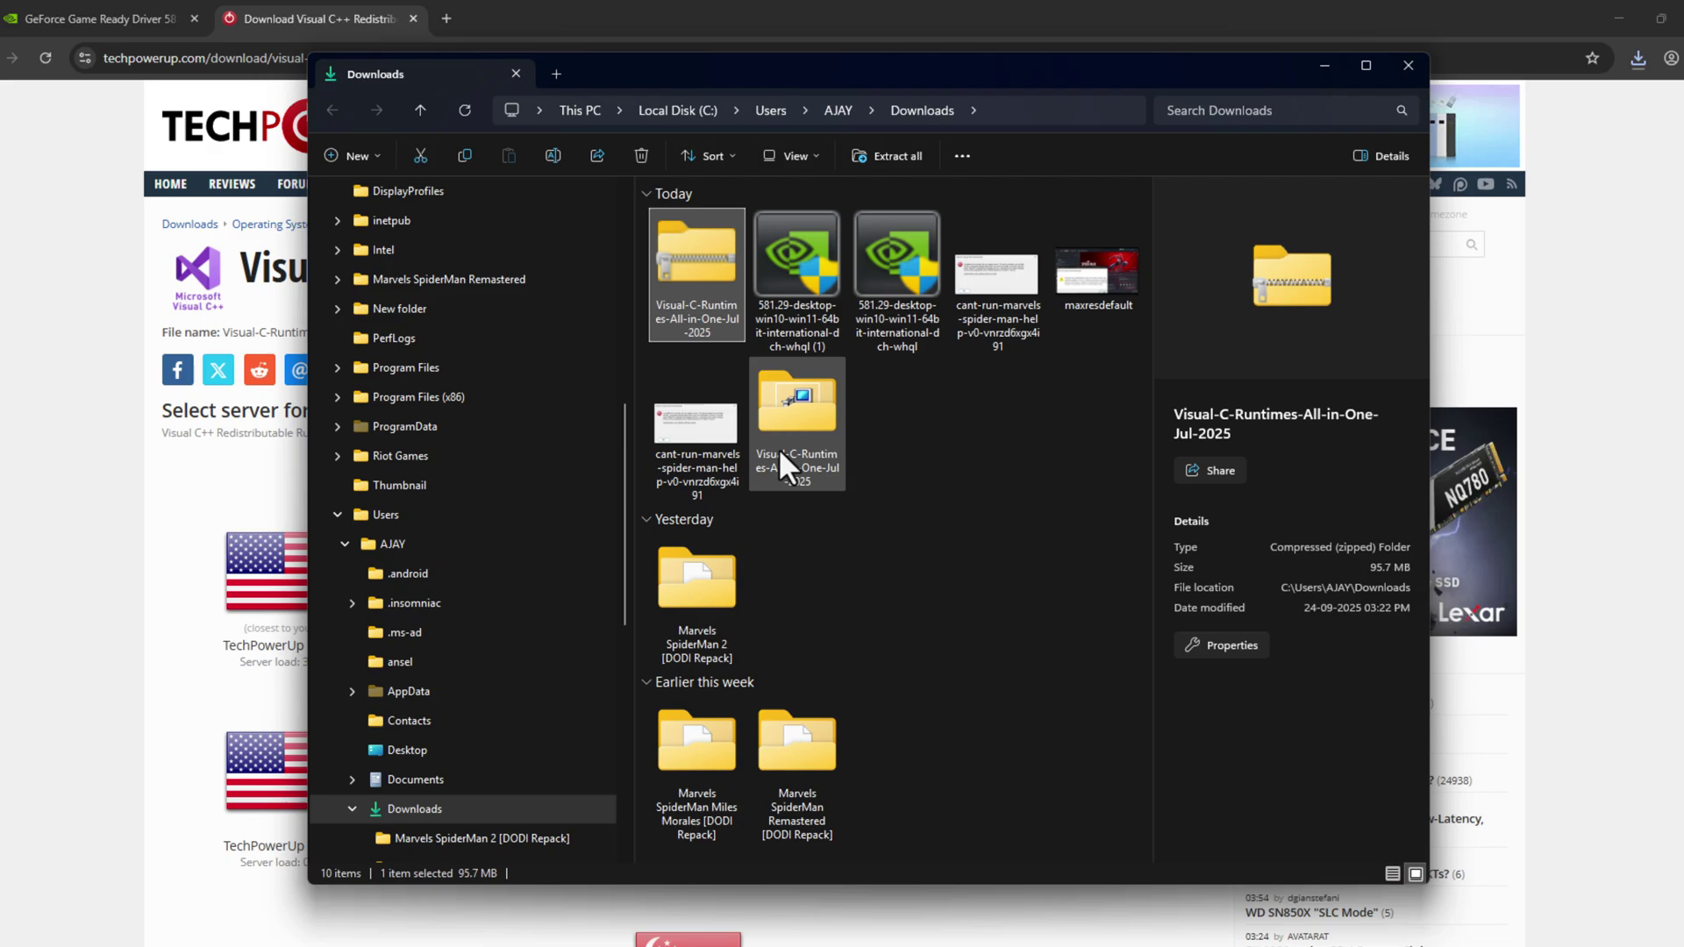
{"action": "double_click", "coordinate": [780, 452]}
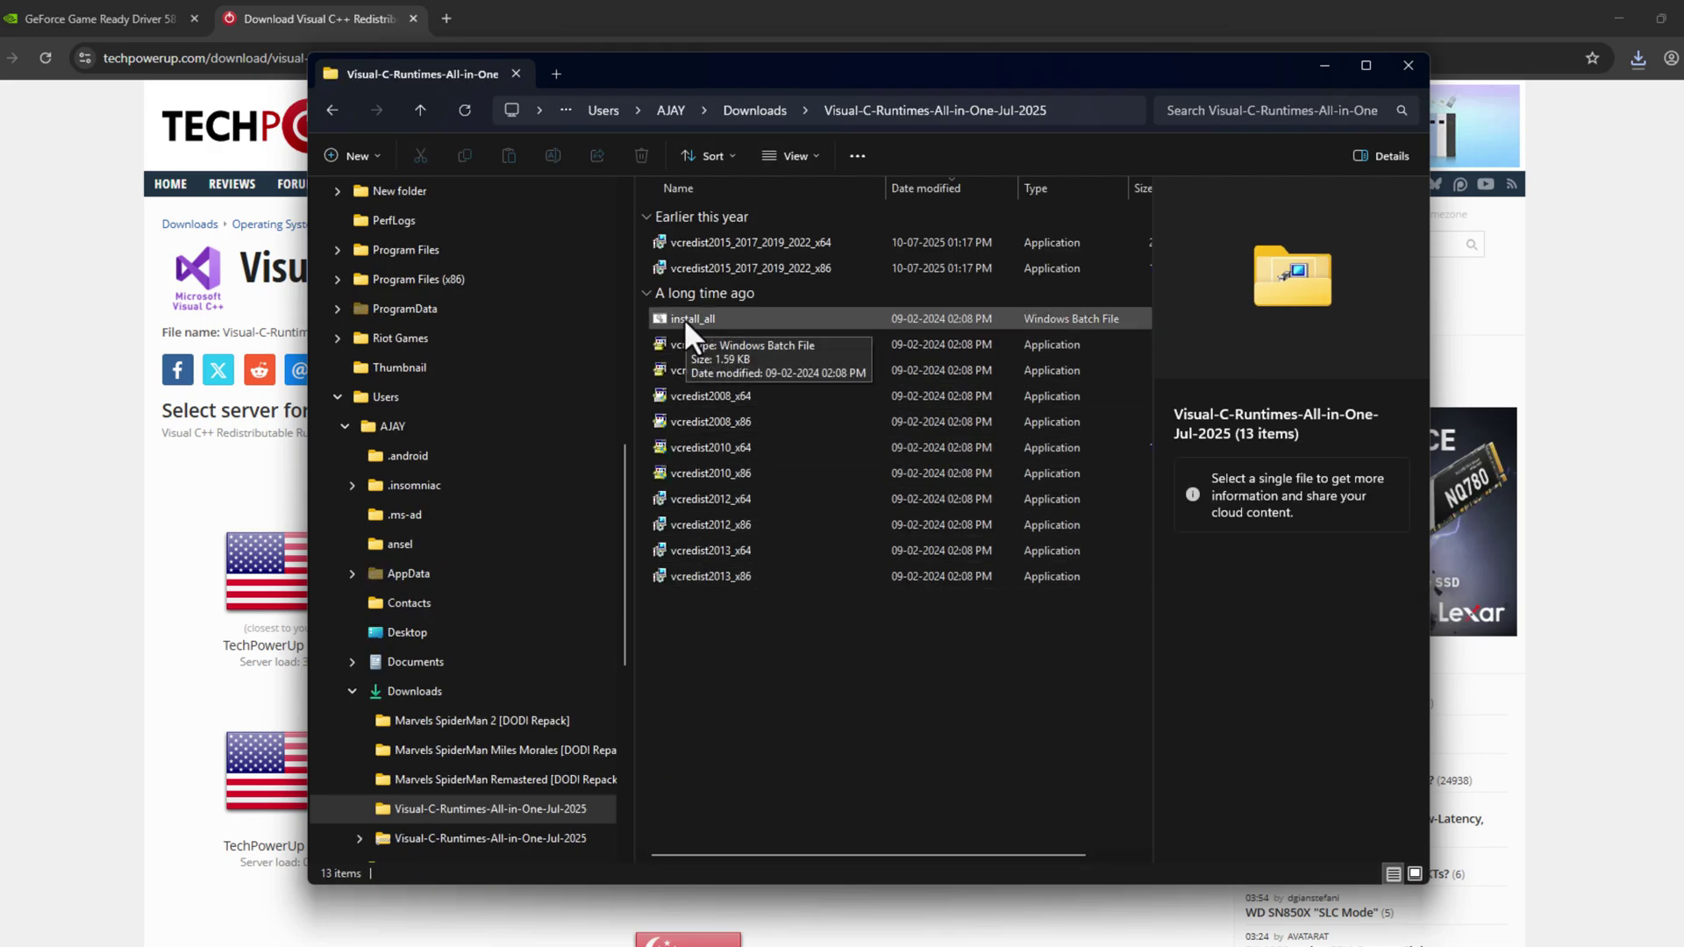
Examine the install_all batch file and its option to run as administrator, close the folder and minimize the browser.
{"action": "left_click", "coordinate": [1079, 319]}
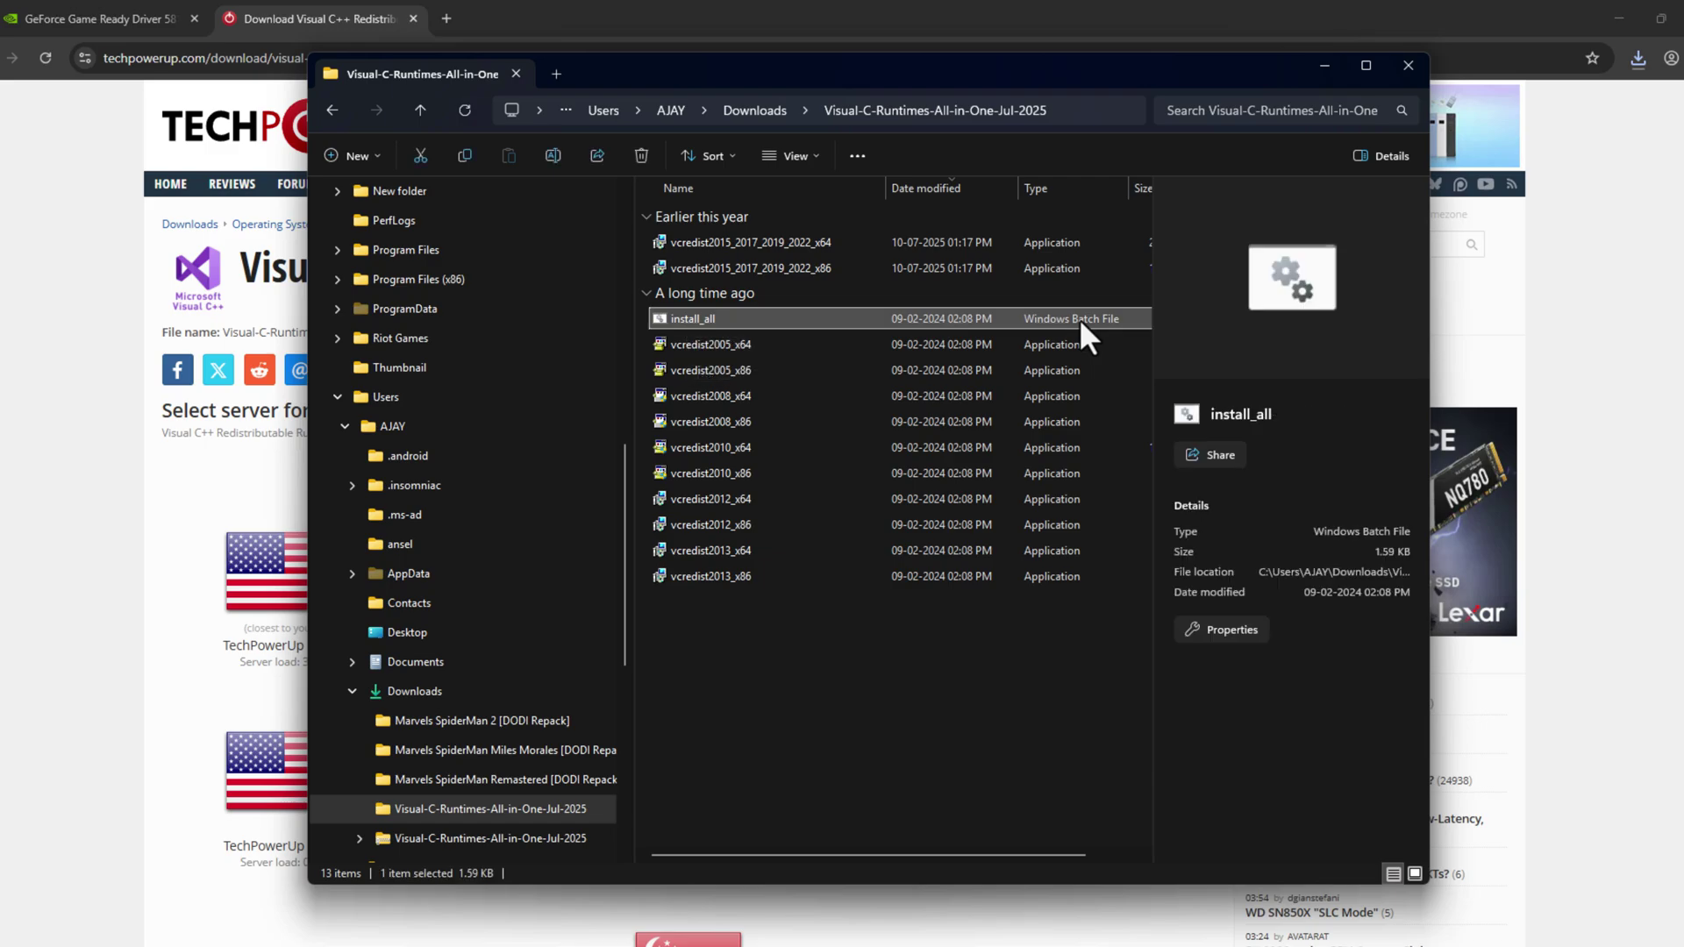
{"action": "right_click", "coordinate": [867, 318]}
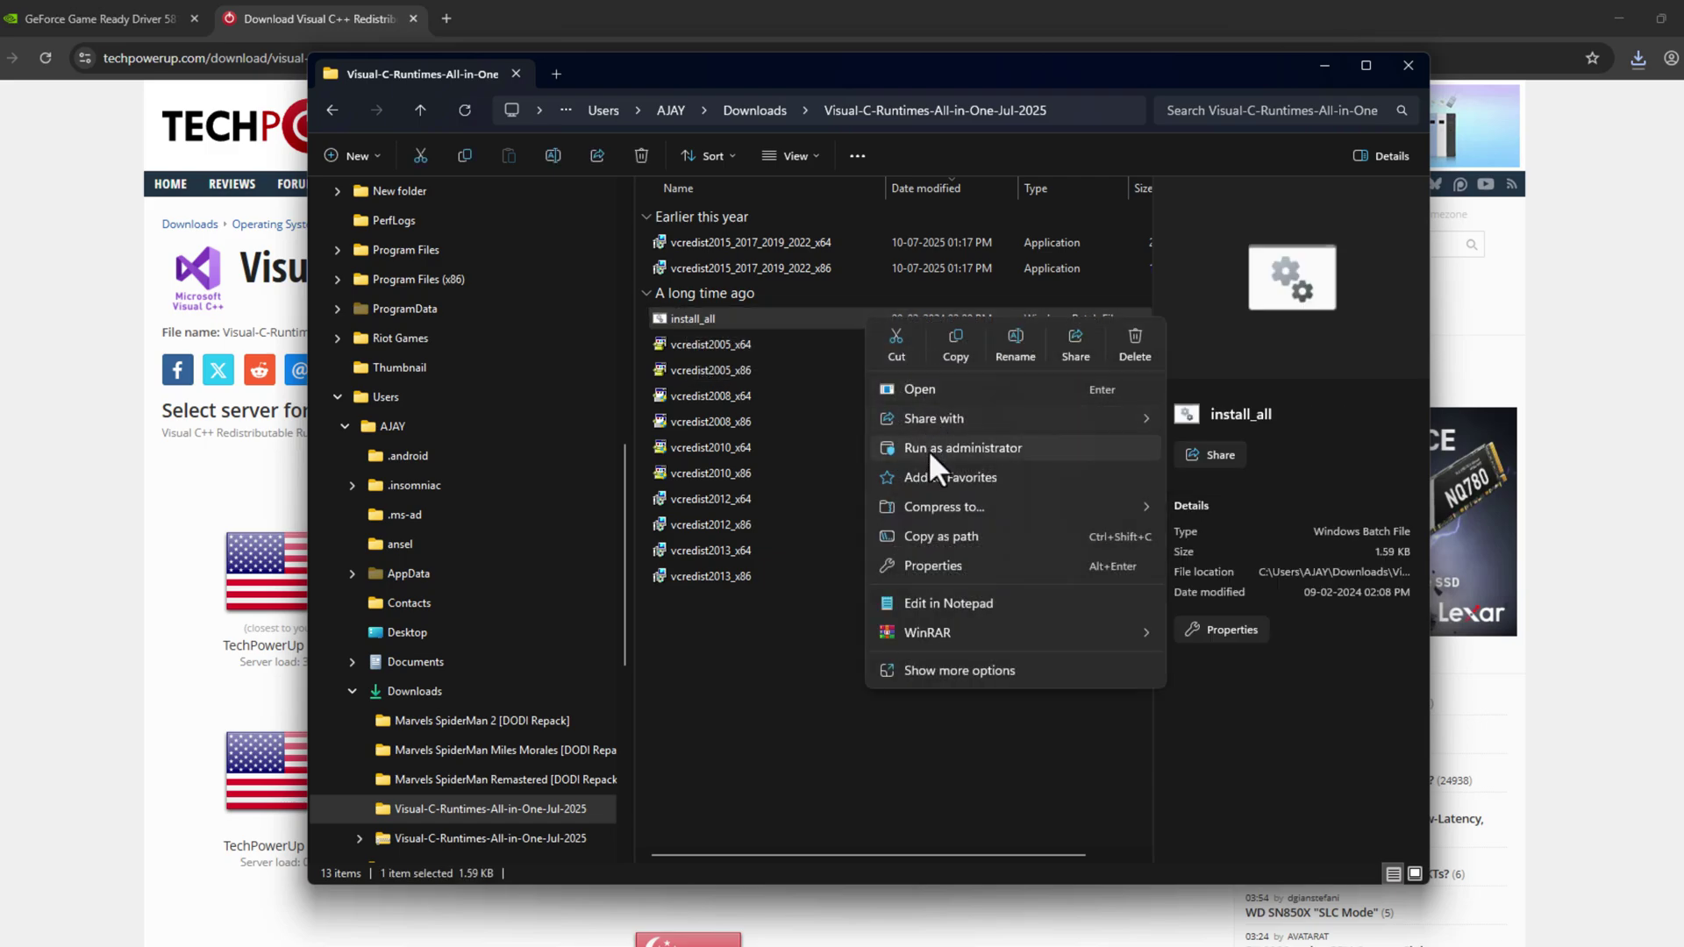
{"action": "left_click", "coordinate": [802, 638]}
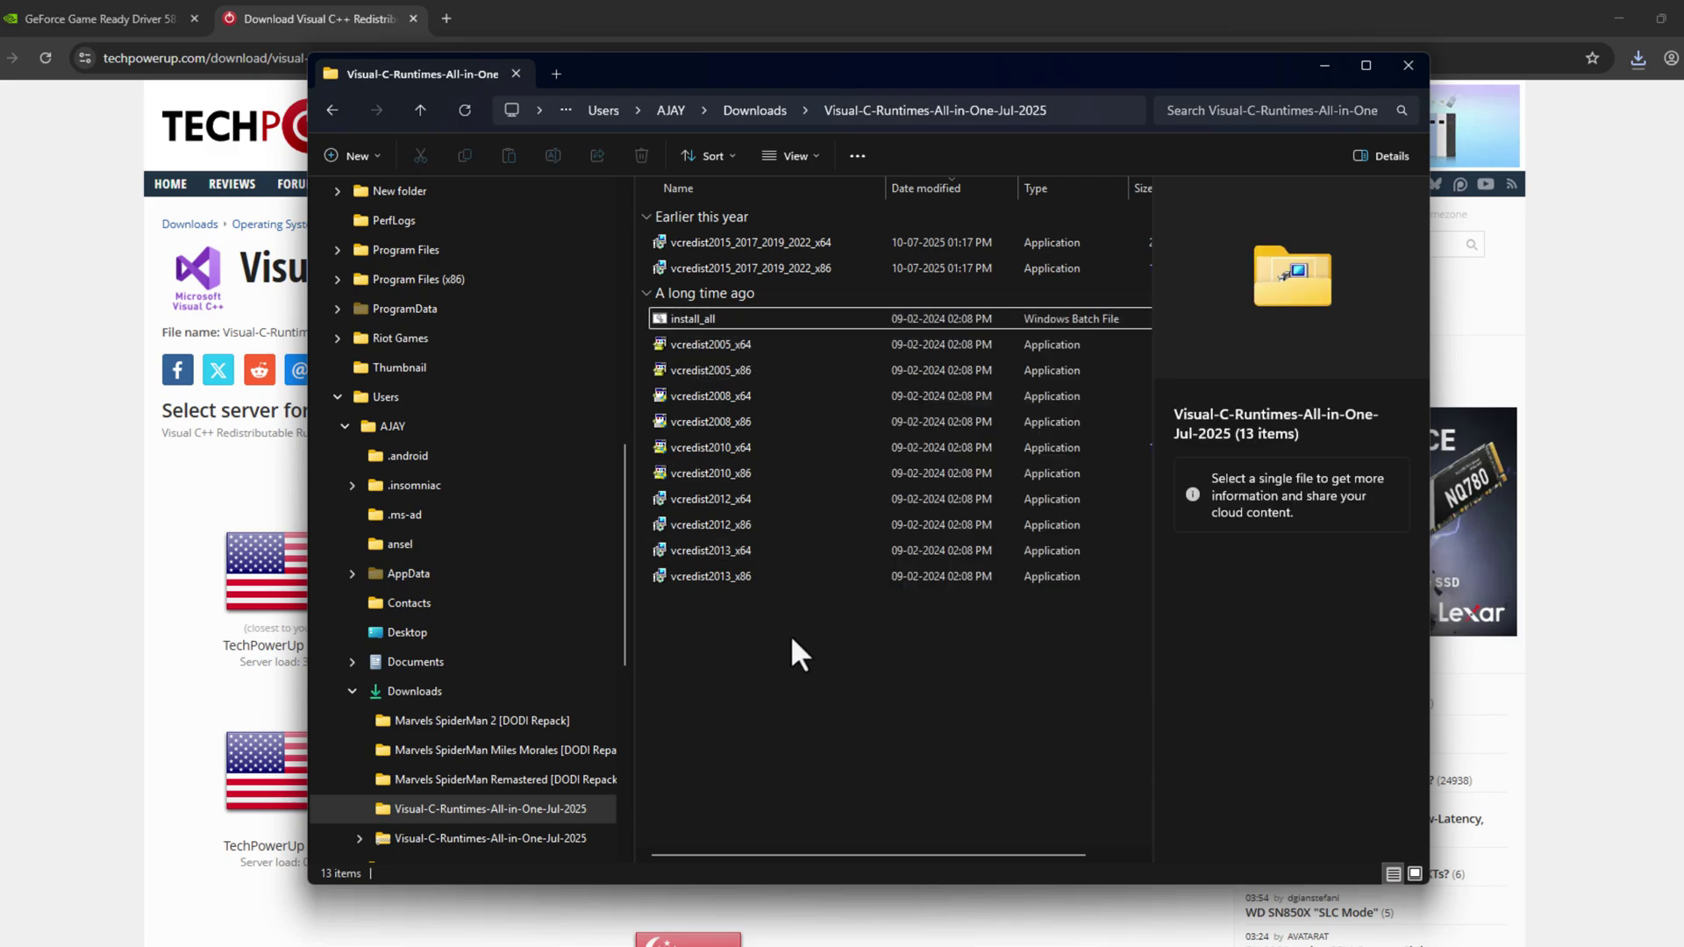
{"action": "left_click", "coordinate": [711, 344]}
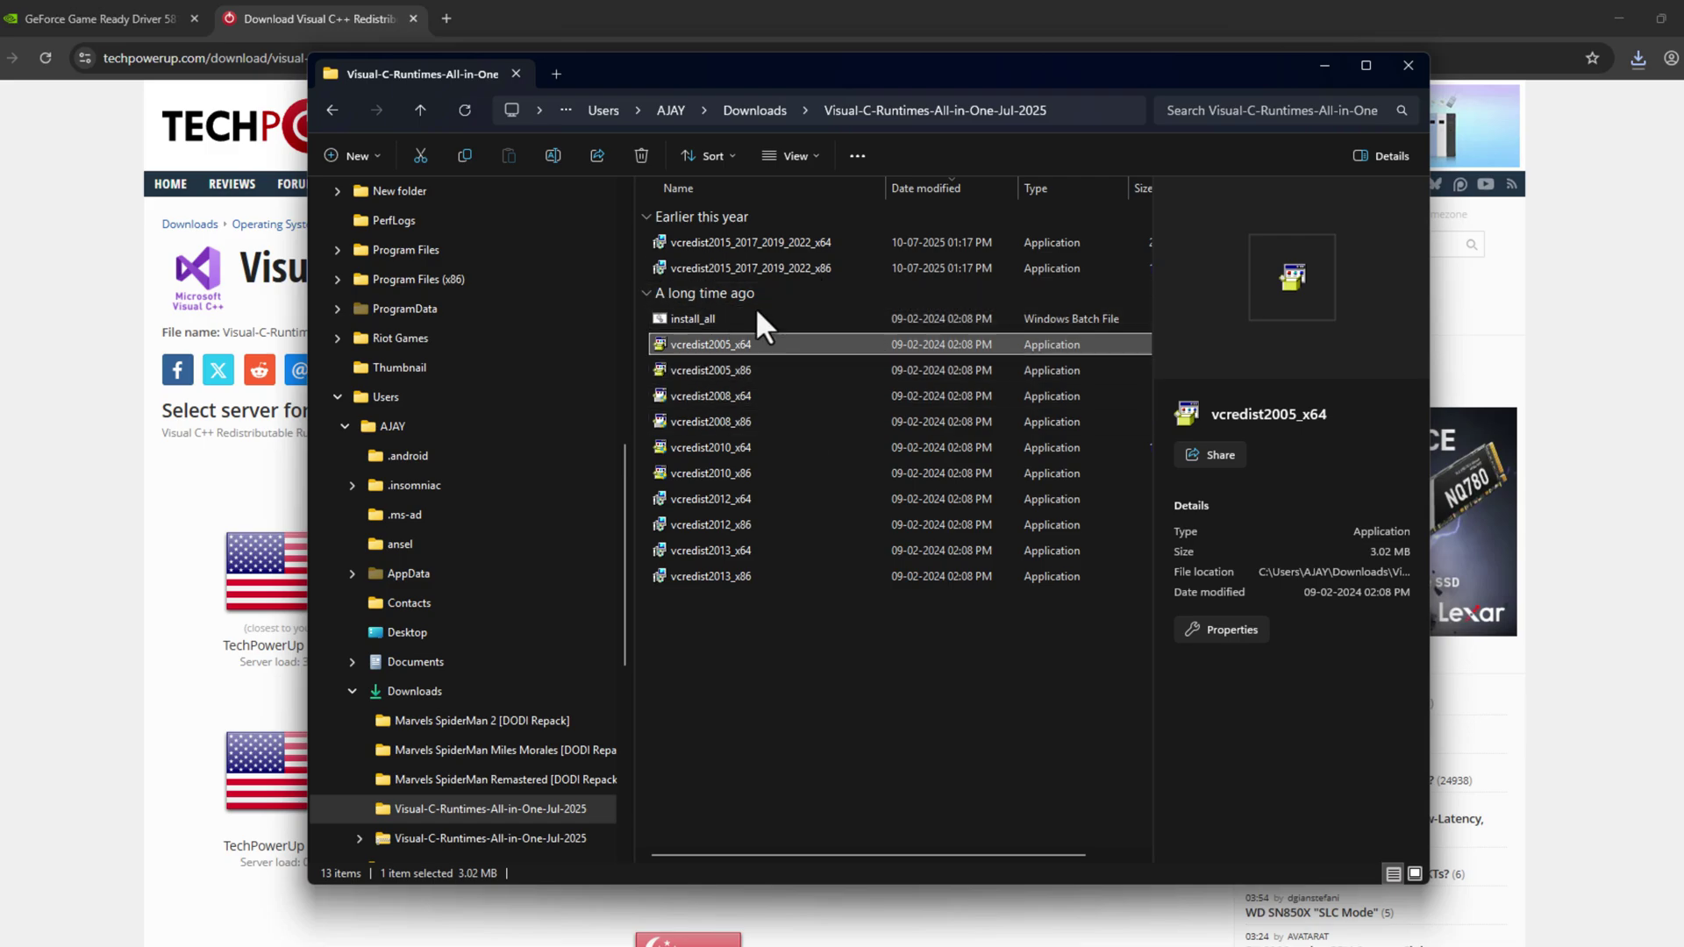
{"action": "left_click", "coordinate": [734, 318]}
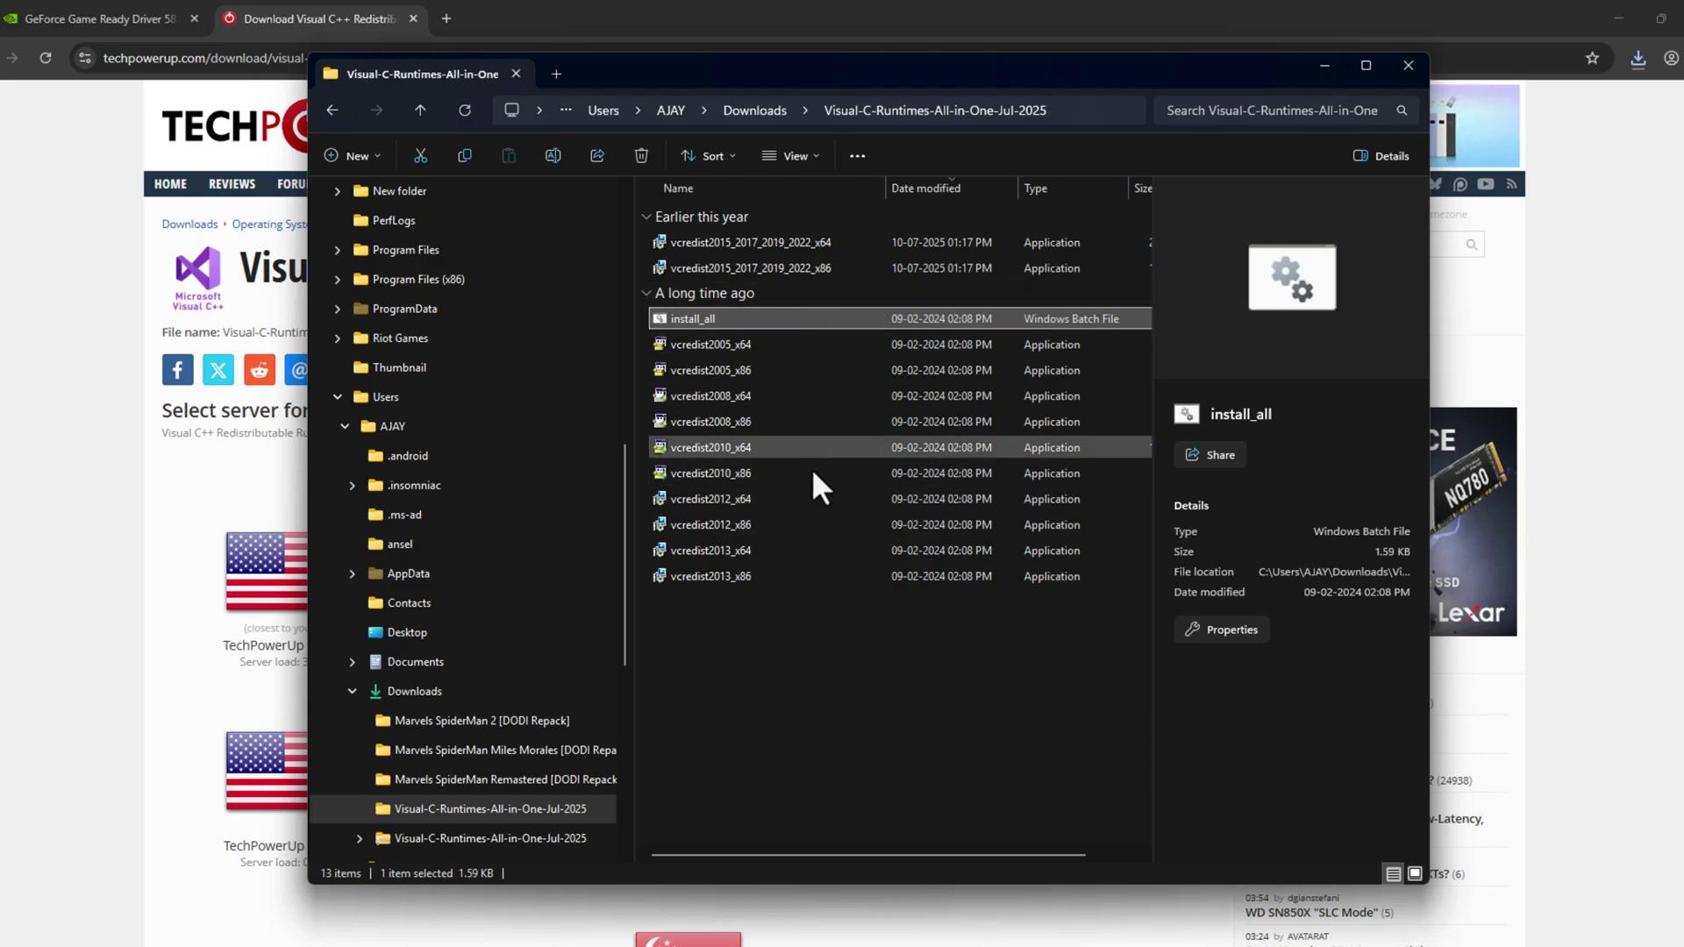
{"action": "left_click", "coordinate": [1408, 65]}
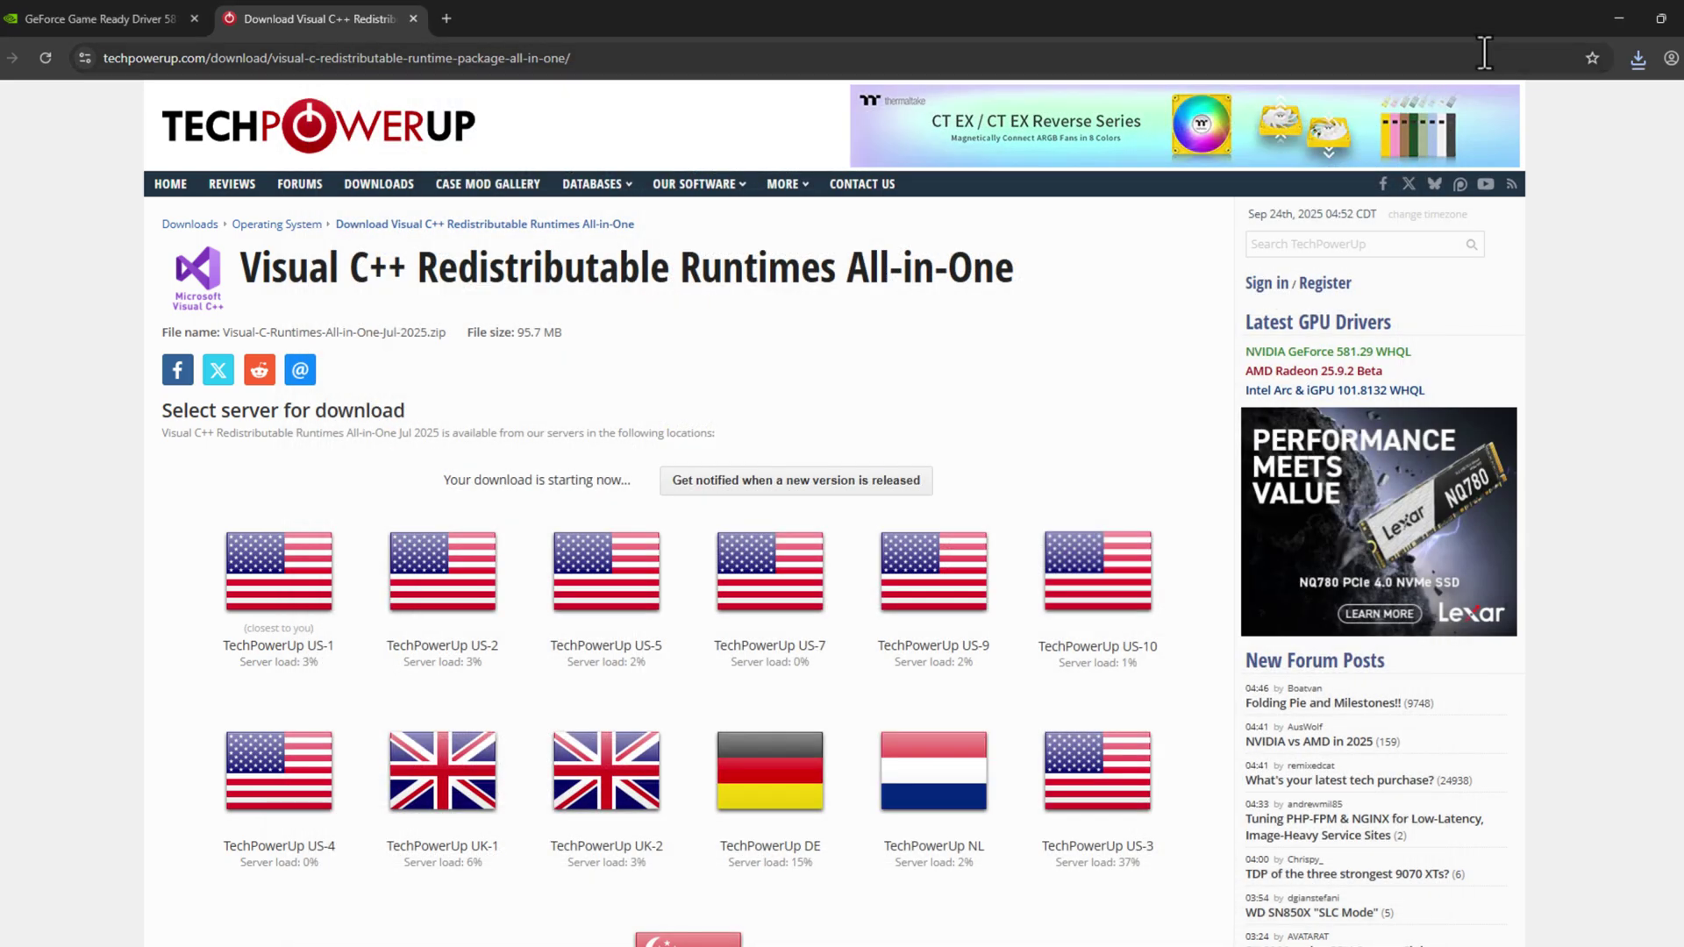
{"action": "left_click", "coordinate": [1618, 19]}
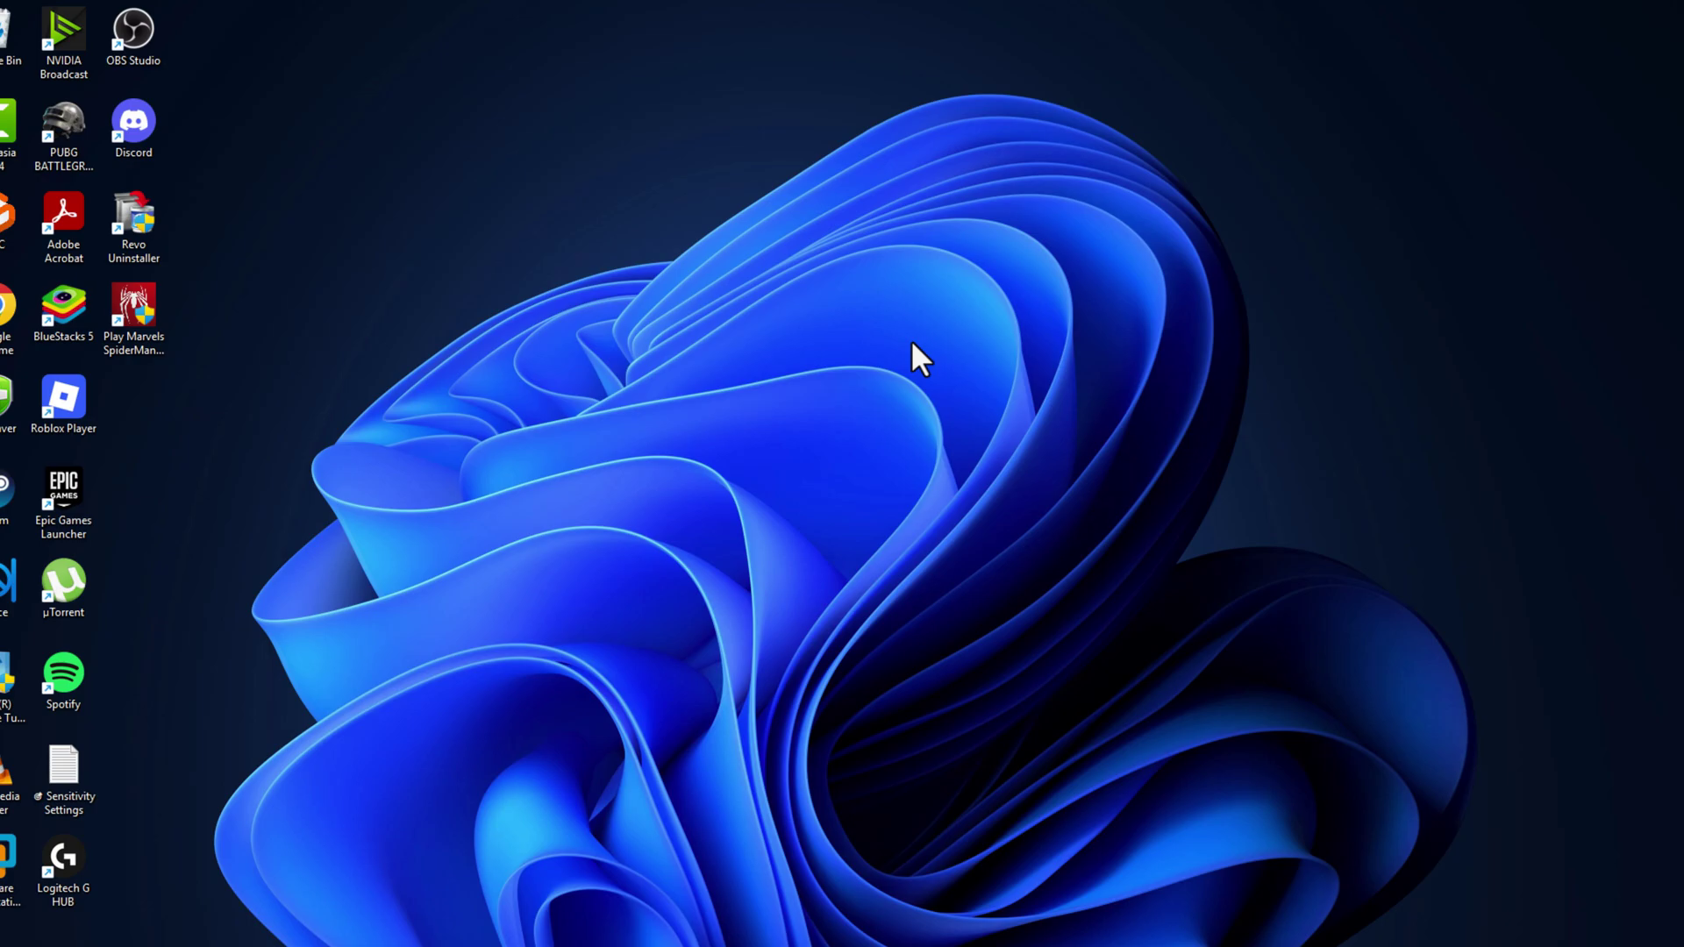
View the Performance information in Gigabyte Control Center, declining to open the Core Isolation page, and close the program.
{"action": "left_click", "coordinate": [1460, 940]}
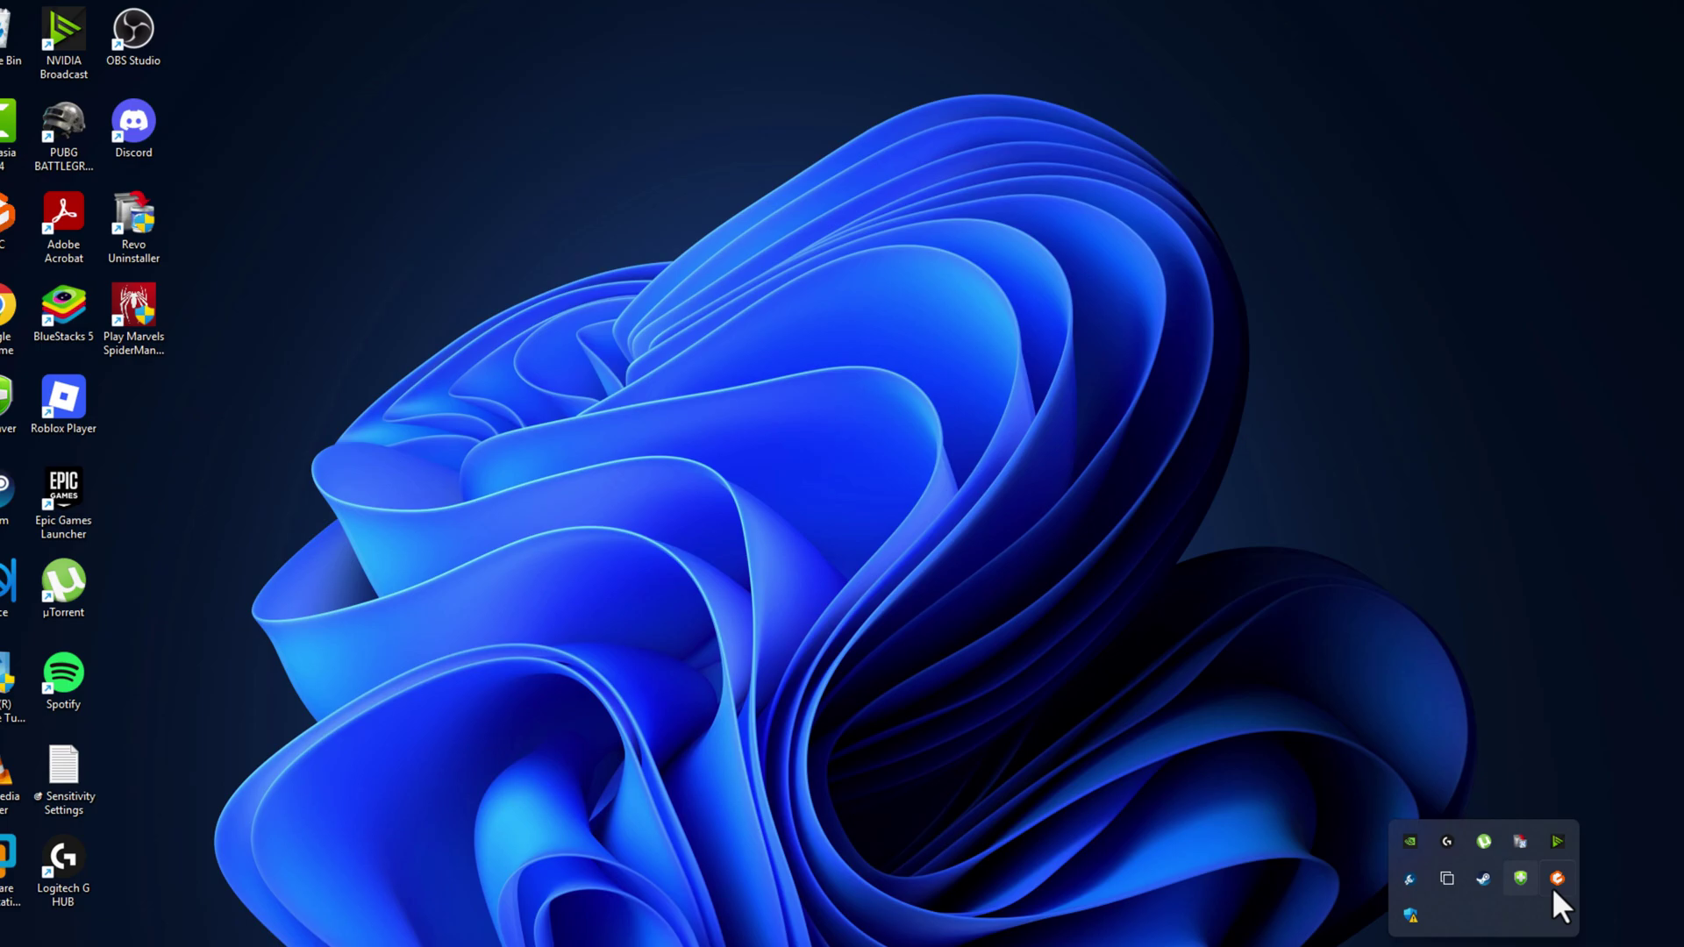
{"action": "left_click", "coordinate": [1557, 879]}
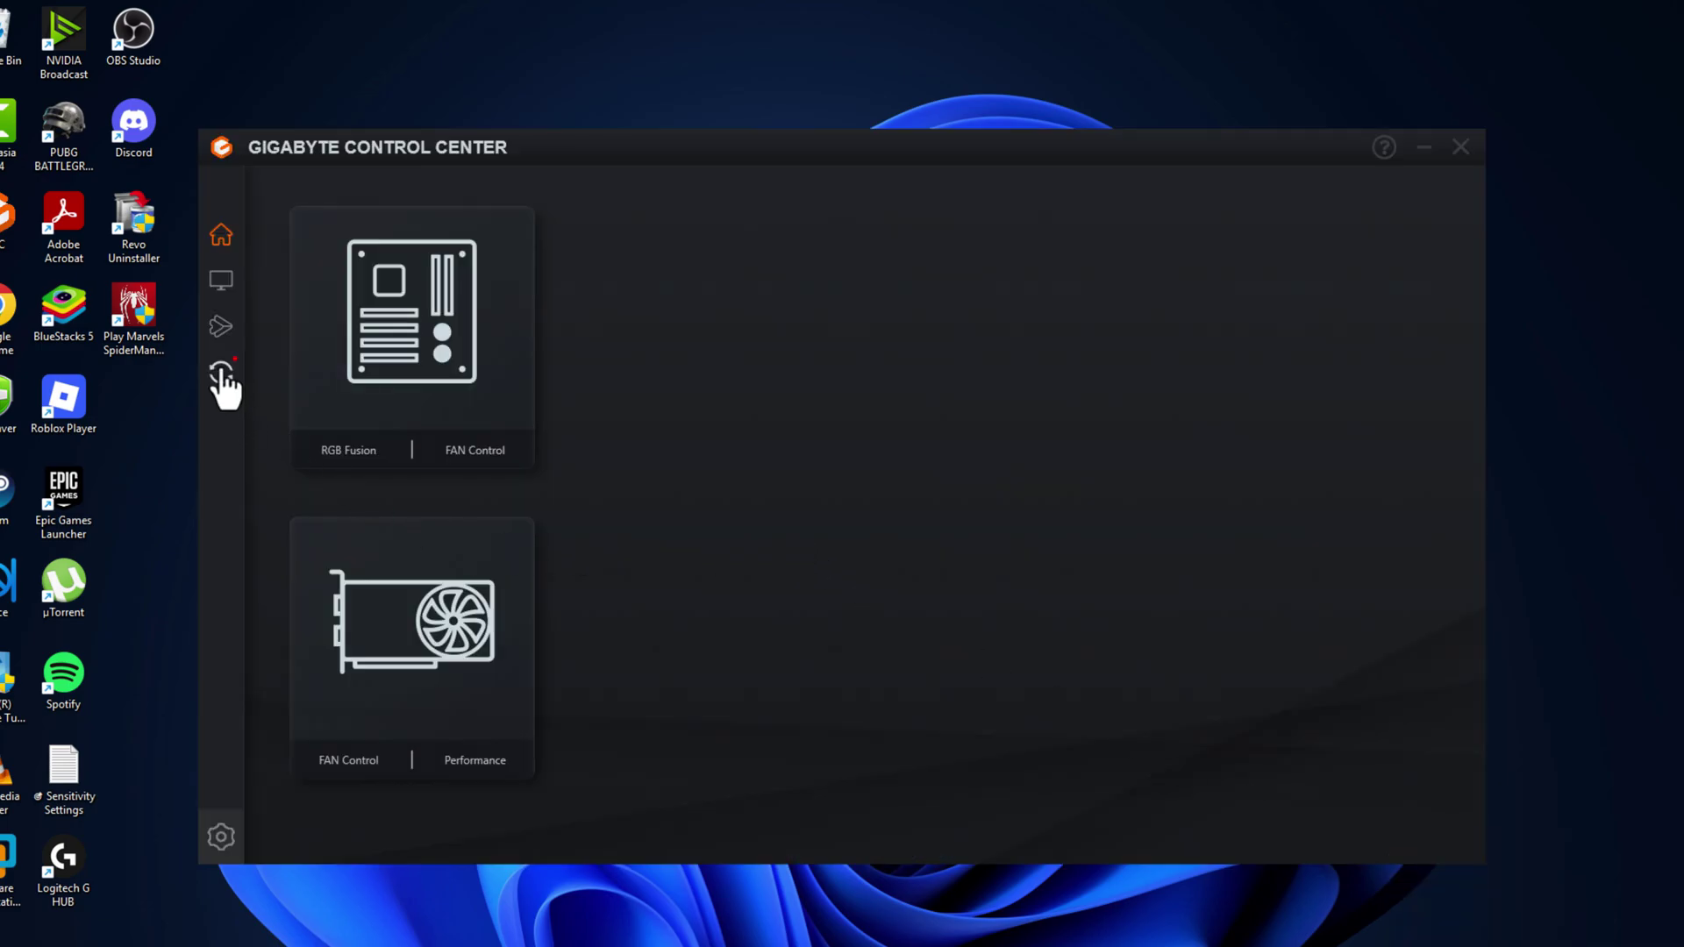
{"action": "left_click", "coordinate": [220, 281]}
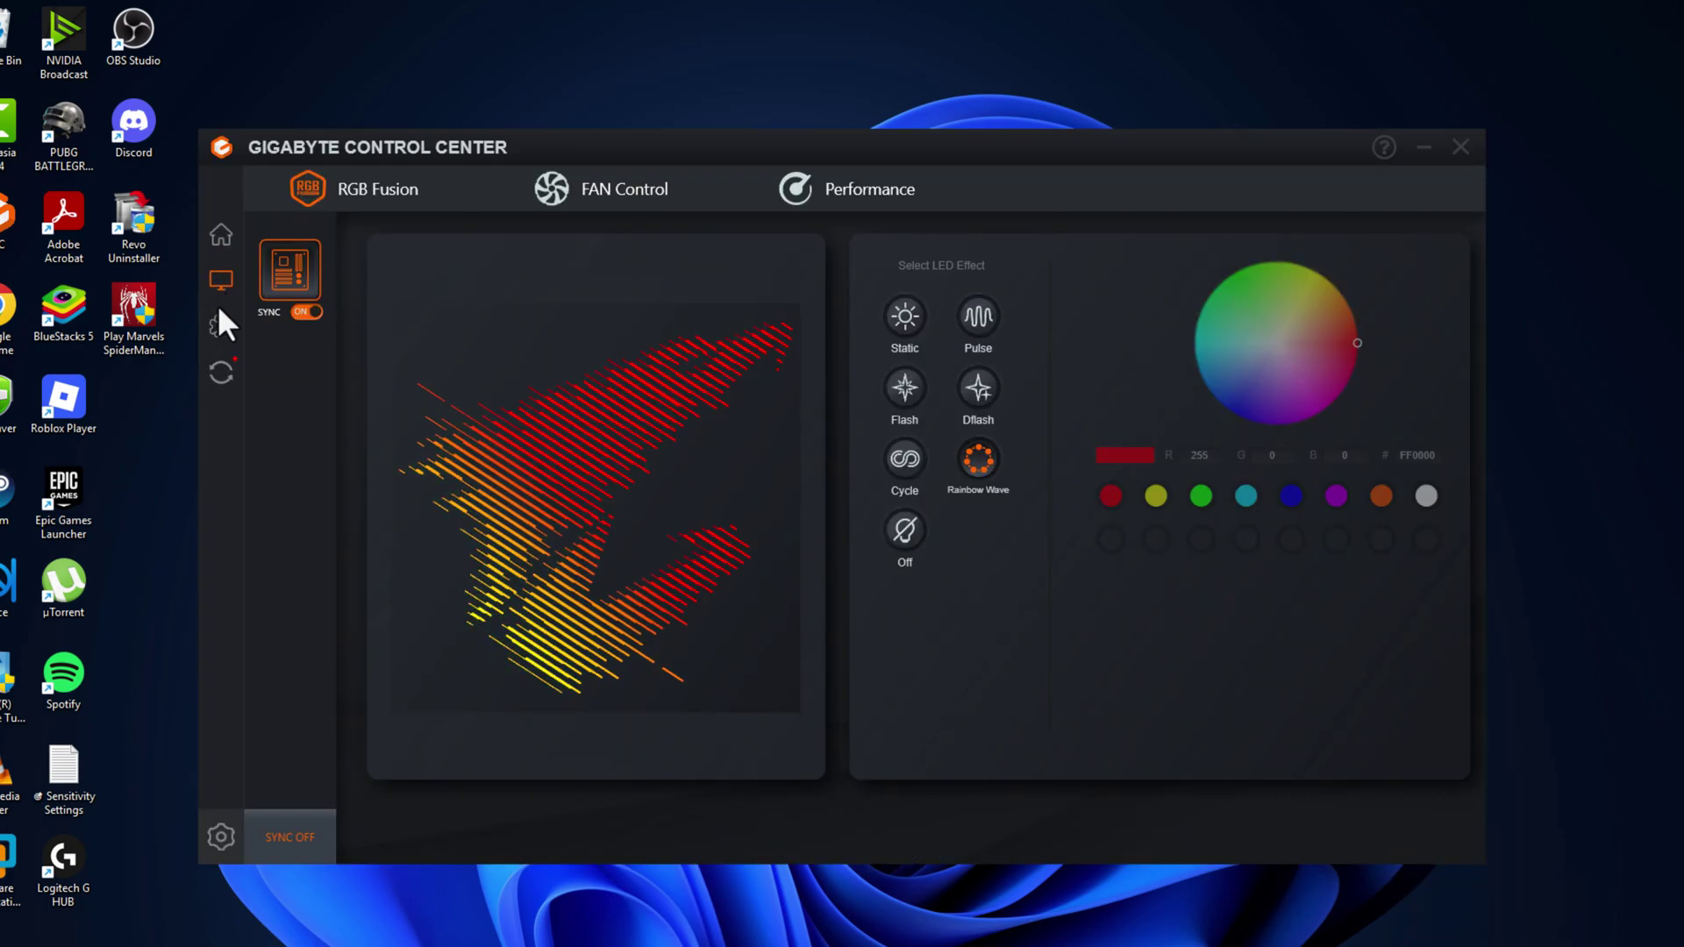
{"action": "left_click", "coordinate": [795, 195]}
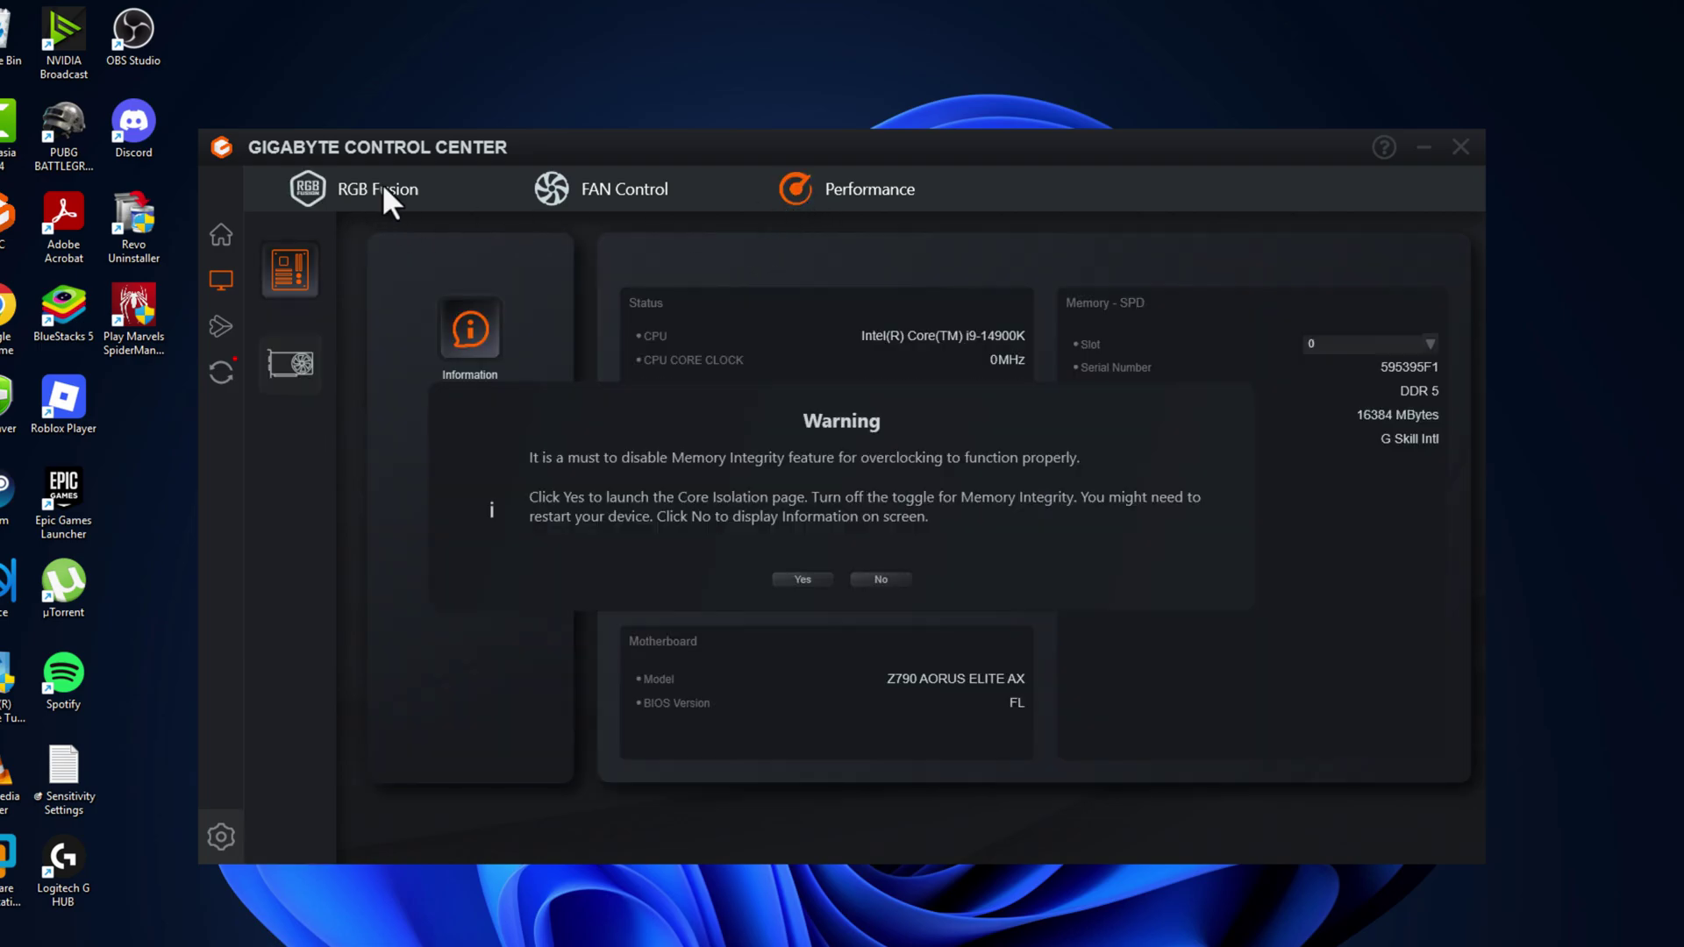
{"action": "left_click", "coordinate": [878, 580]}
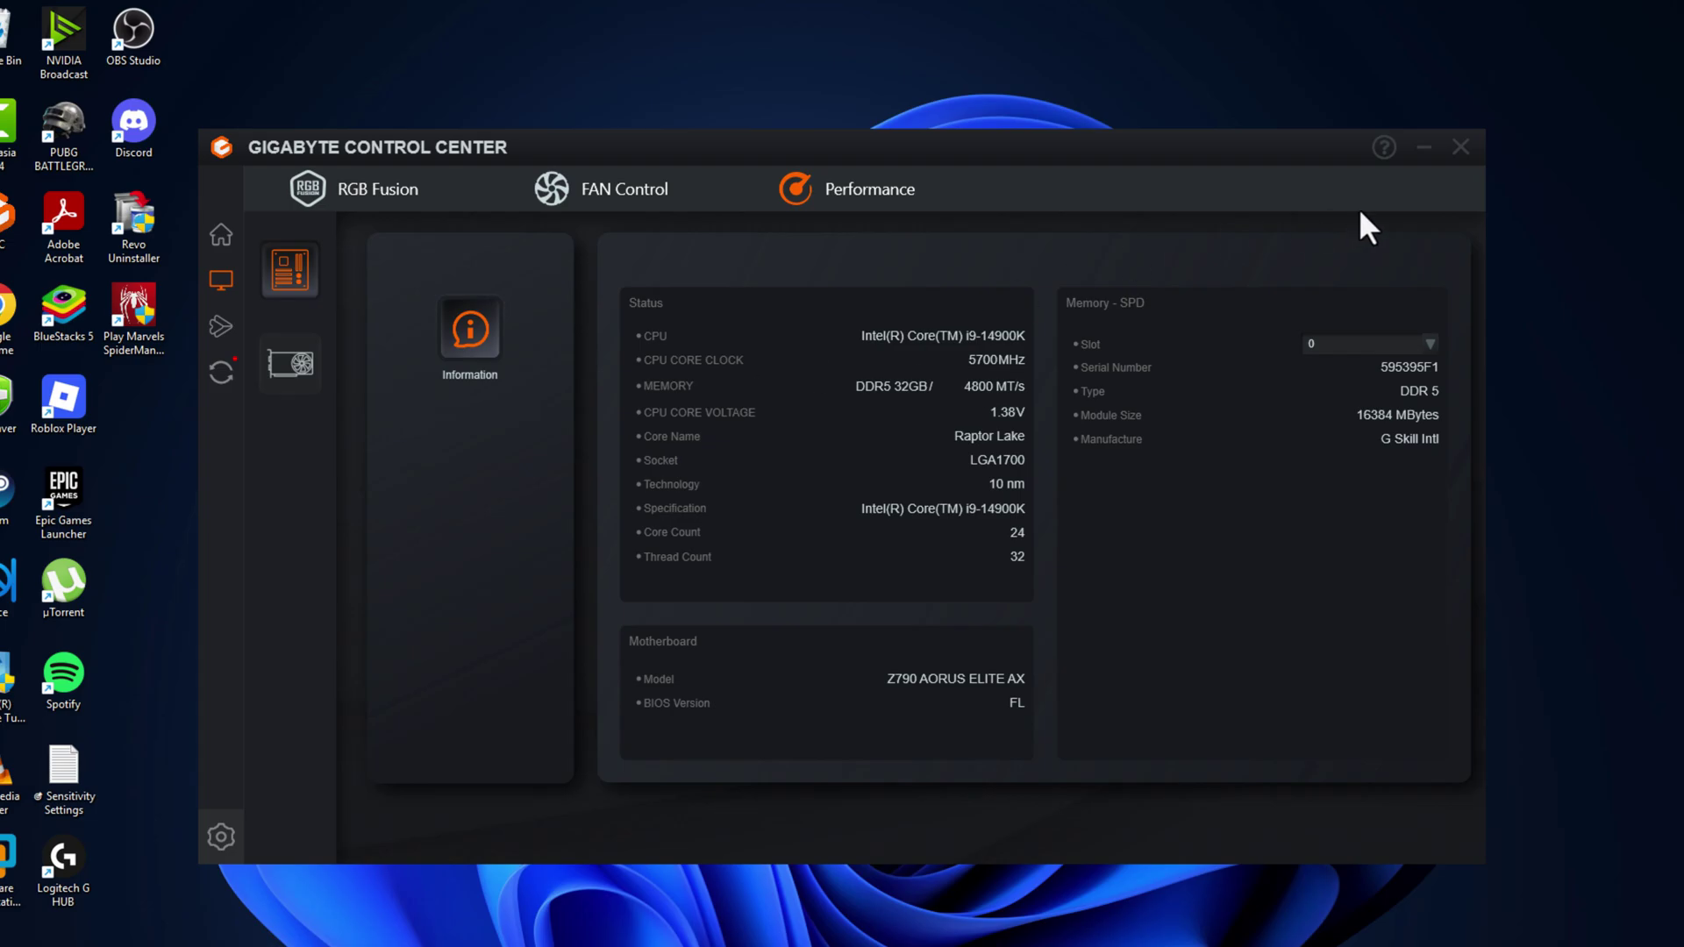
{"action": "left_click", "coordinate": [1460, 155]}
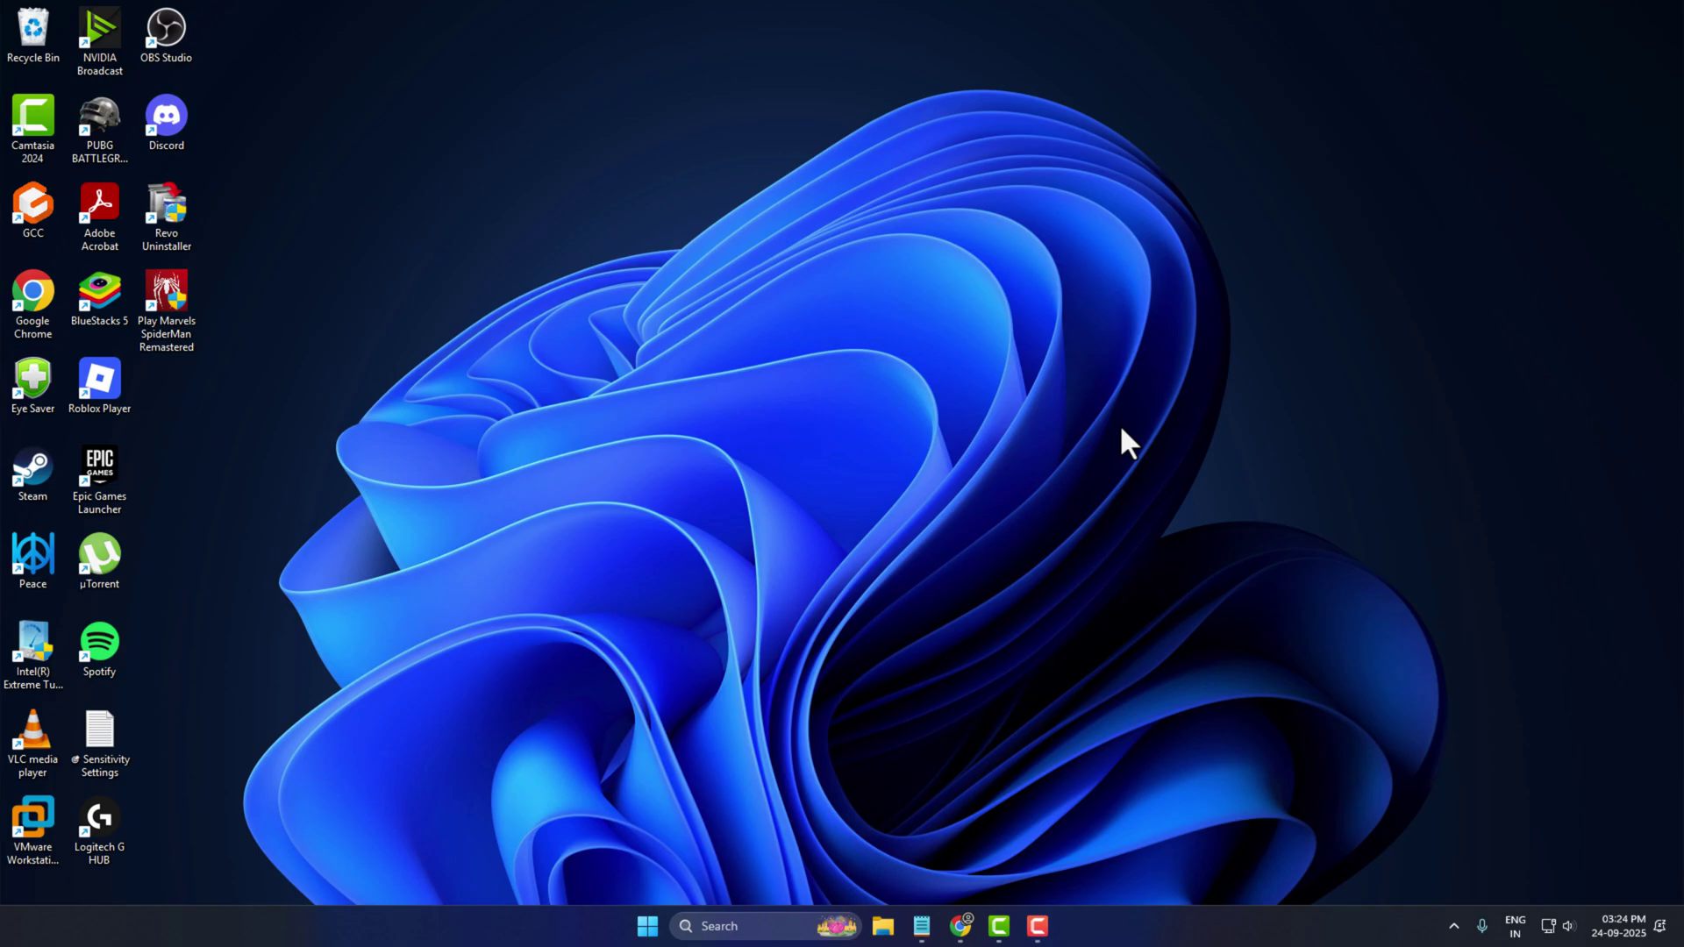